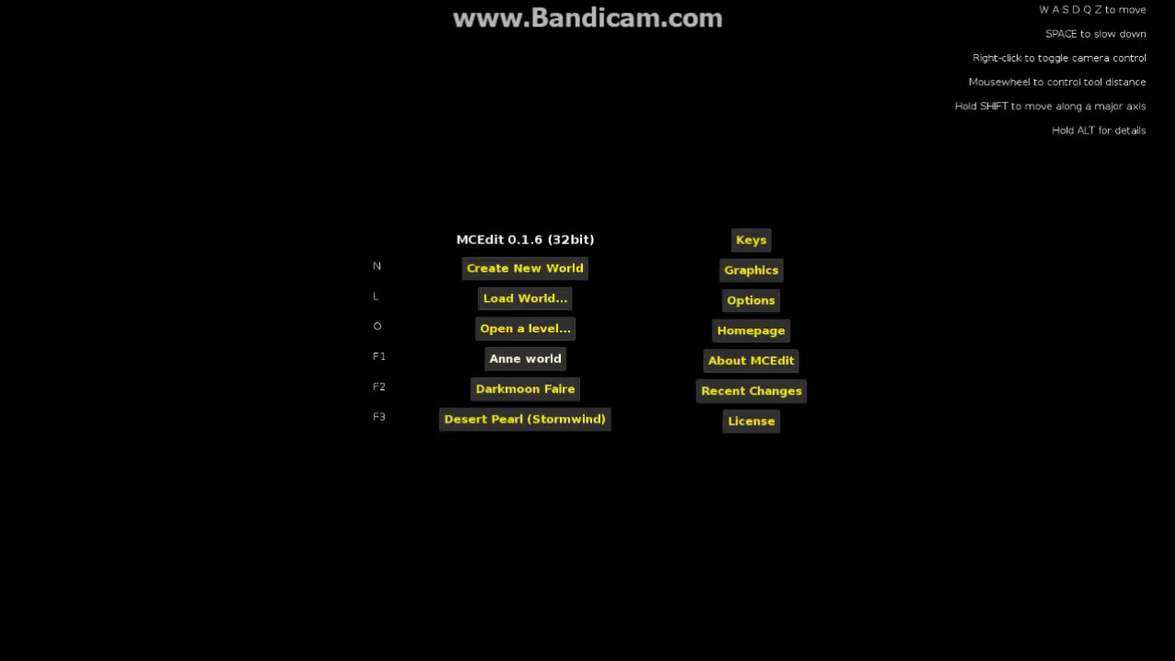
# Step: Open the recently used world "Anne world" for editing
pyautogui.click(525, 359)
pyautogui.click(529, 360)
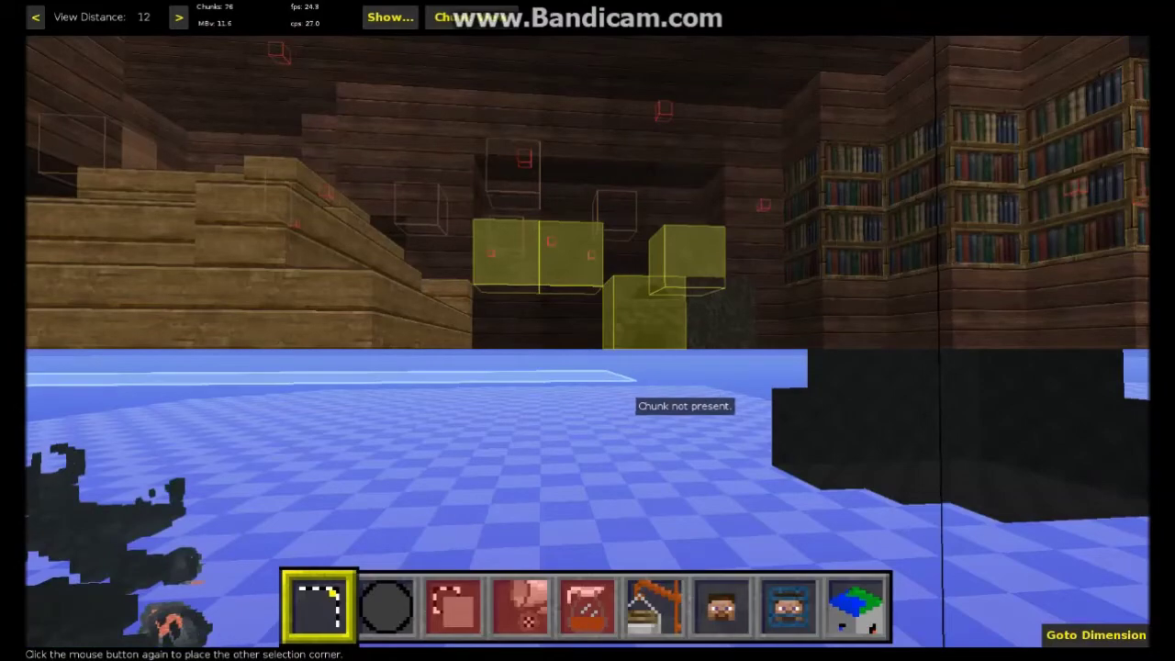
pyautogui.click(588, 331)
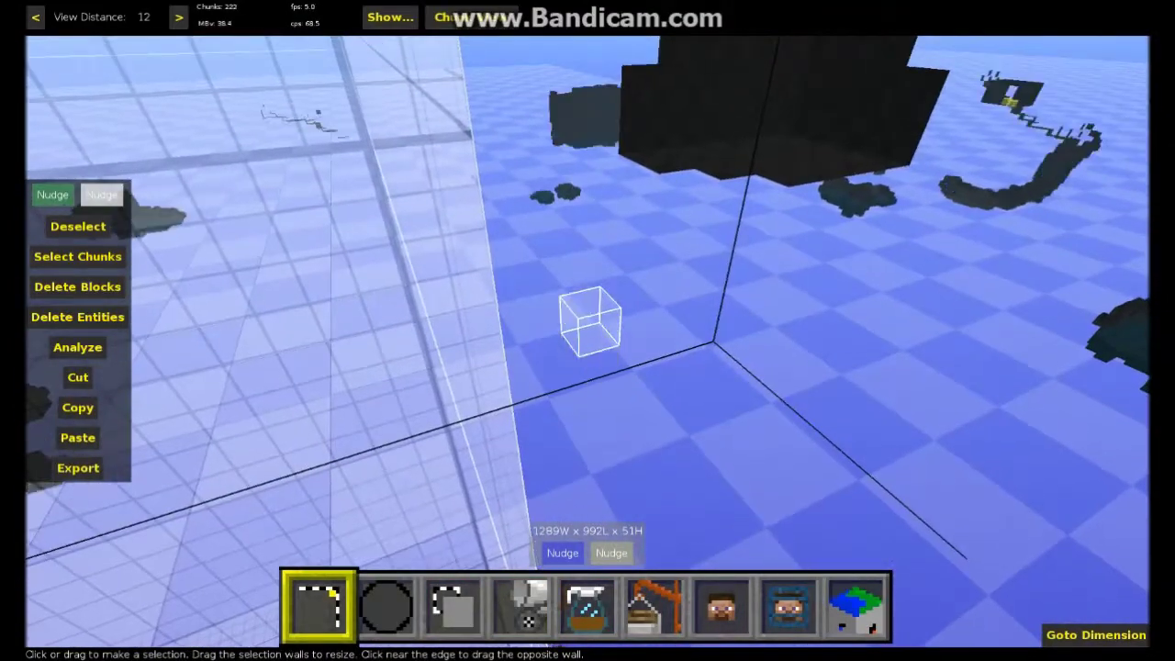
pyautogui.press('s')
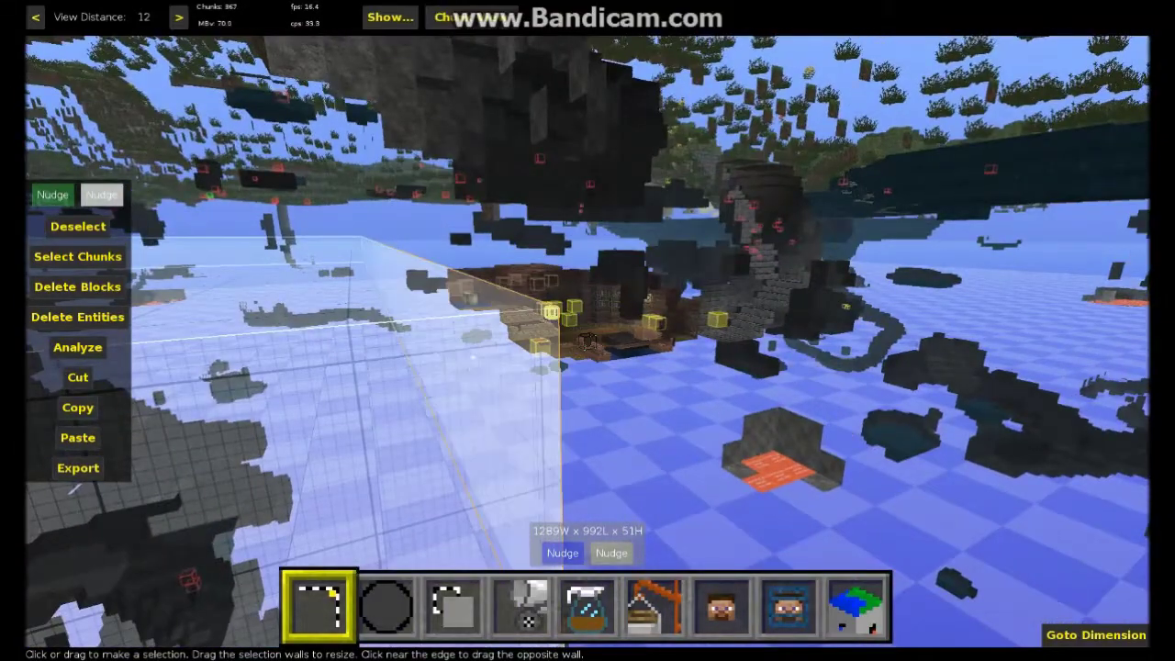
pyautogui.press('Escape')
pyautogui.hotkey('ctrl', 'd')
pyautogui.press('Escape')
# Step: Examine the sandstone house and the surrounding shoreline, forest and terrace from several sides
pyautogui.rightClick(611, 308)
pyautogui.press('w')
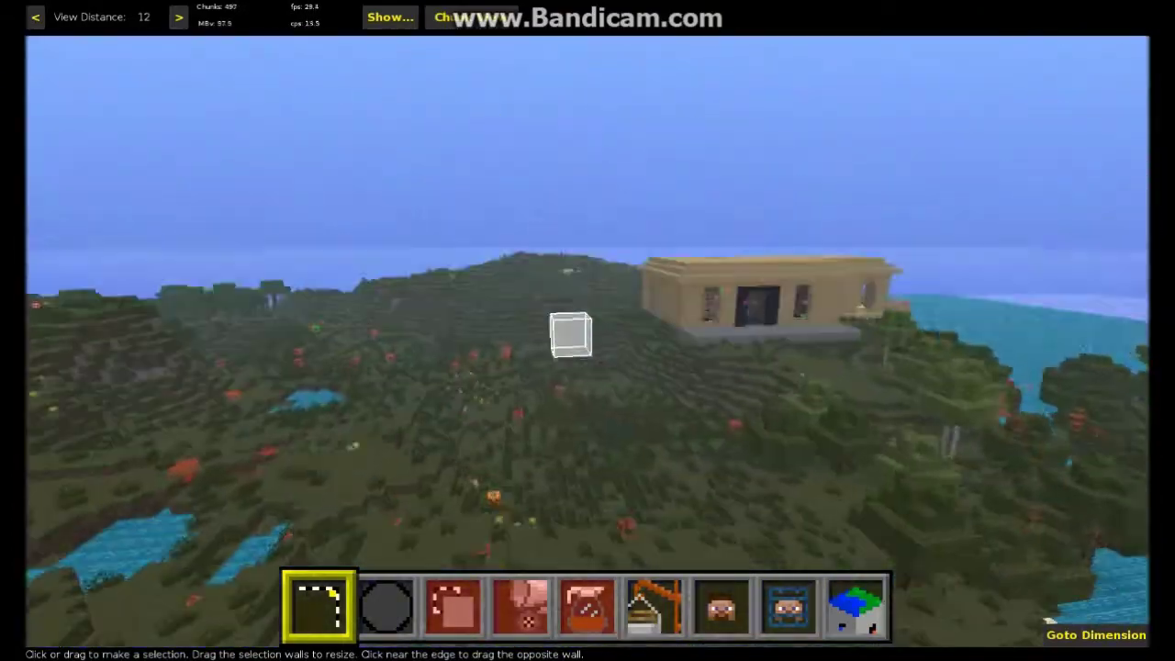
pyautogui.moveTo(588, 368); pyautogui.dragTo(588, 404, button='right')
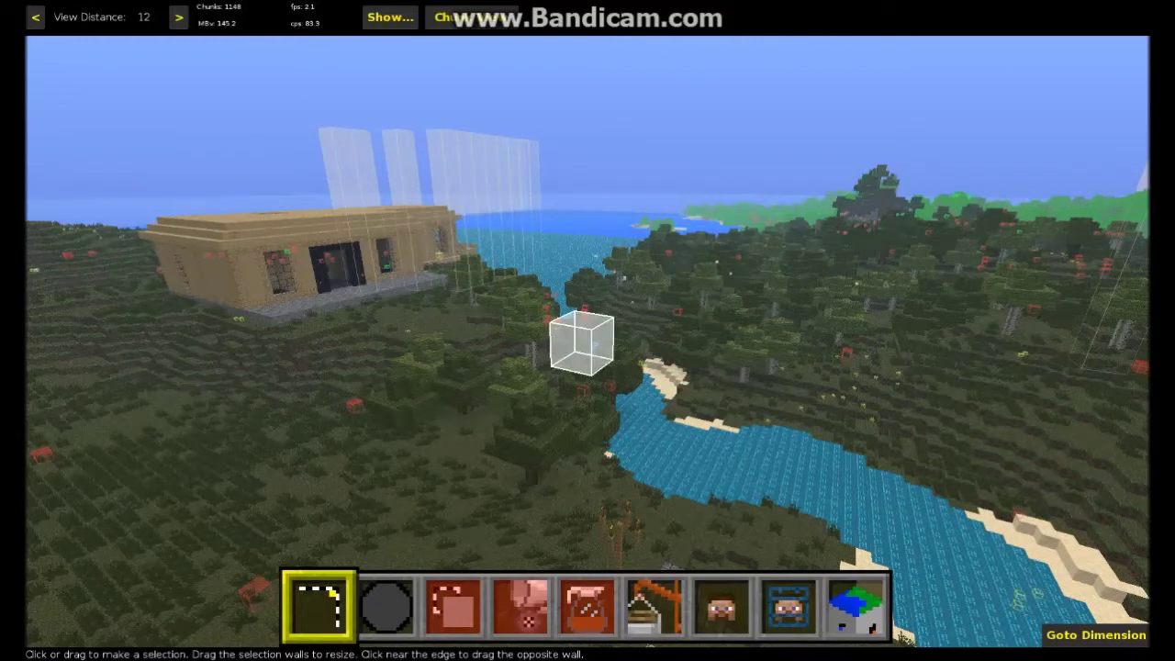
pyautogui.press('w')
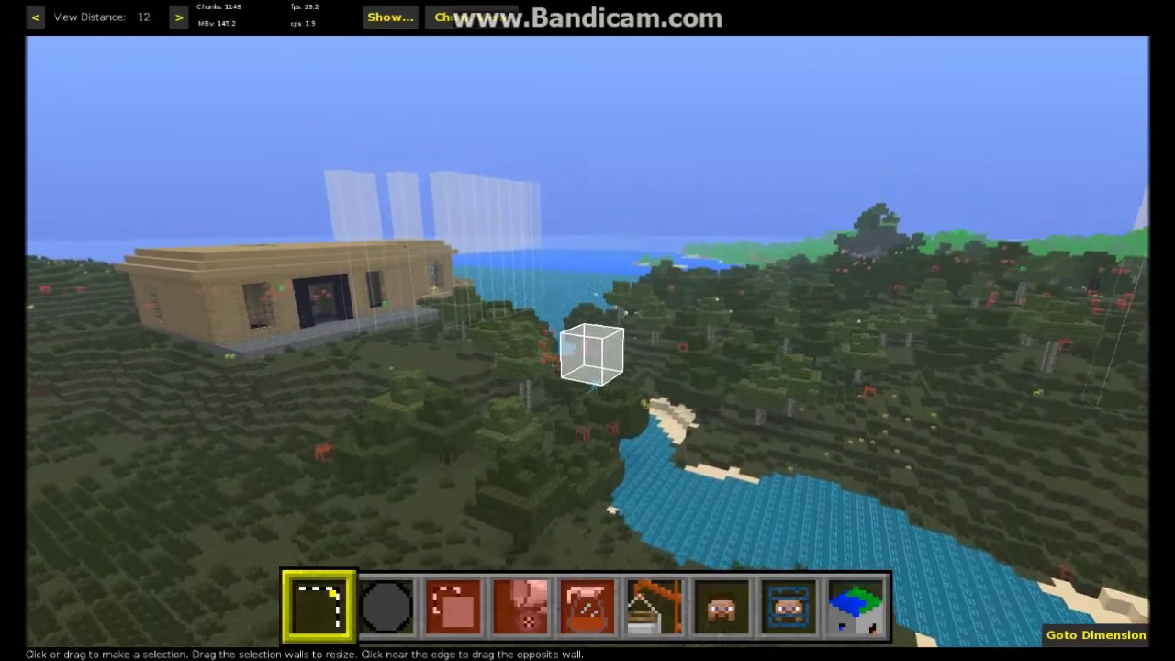
pyautogui.press('w')
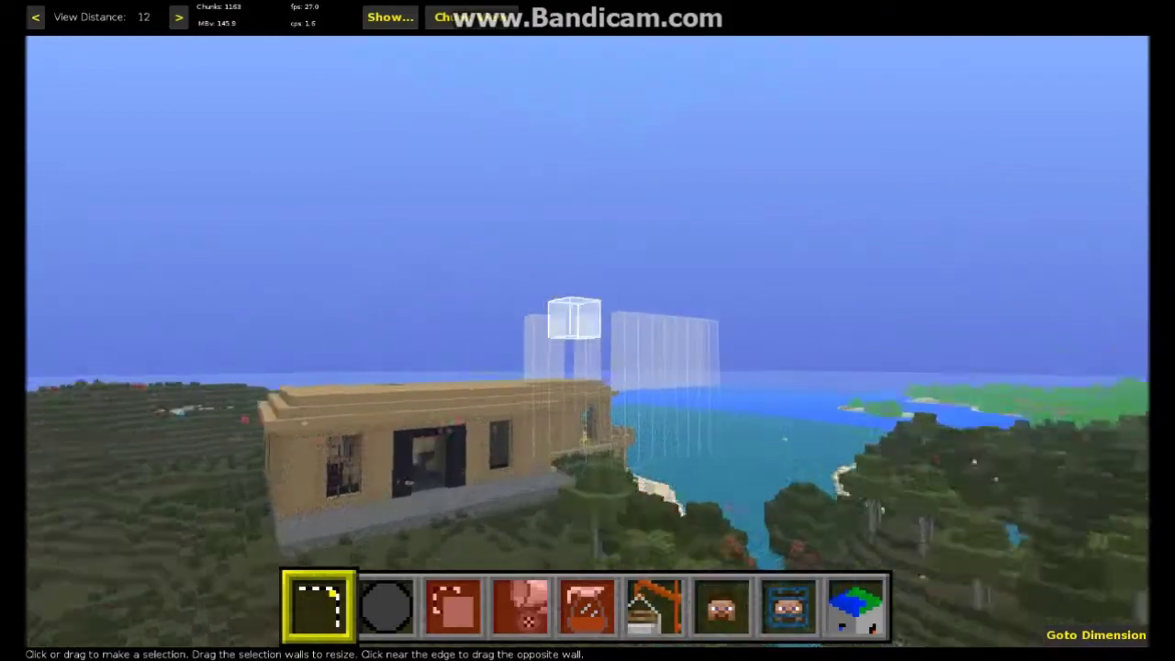
pyautogui.press('a')
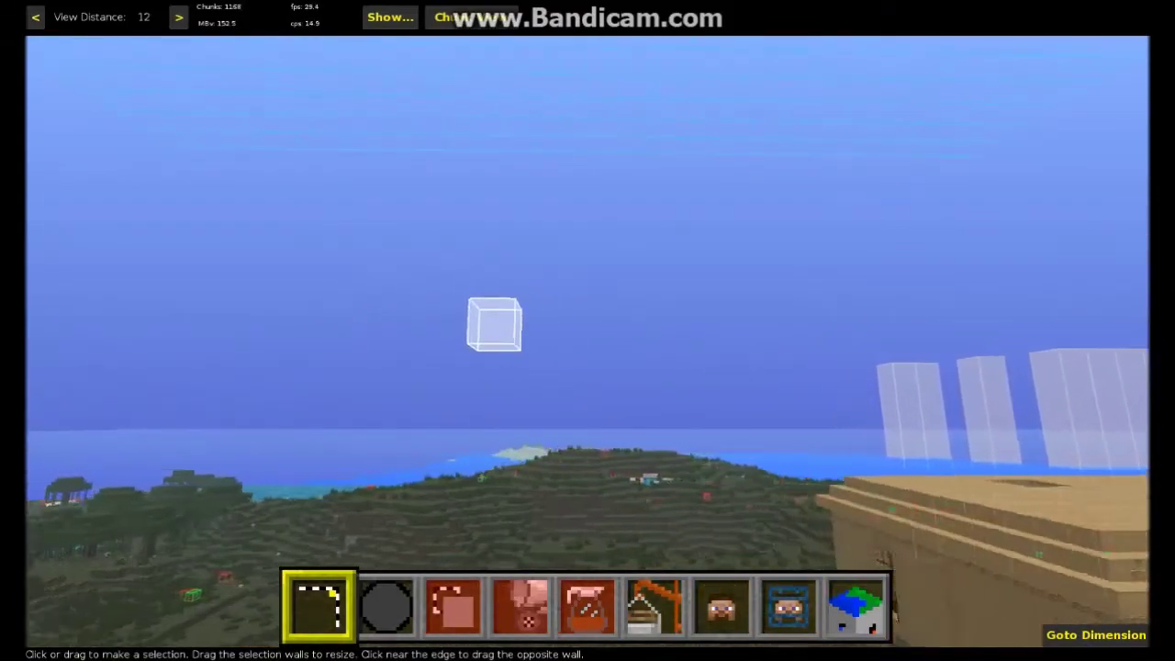
pyautogui.press('d')
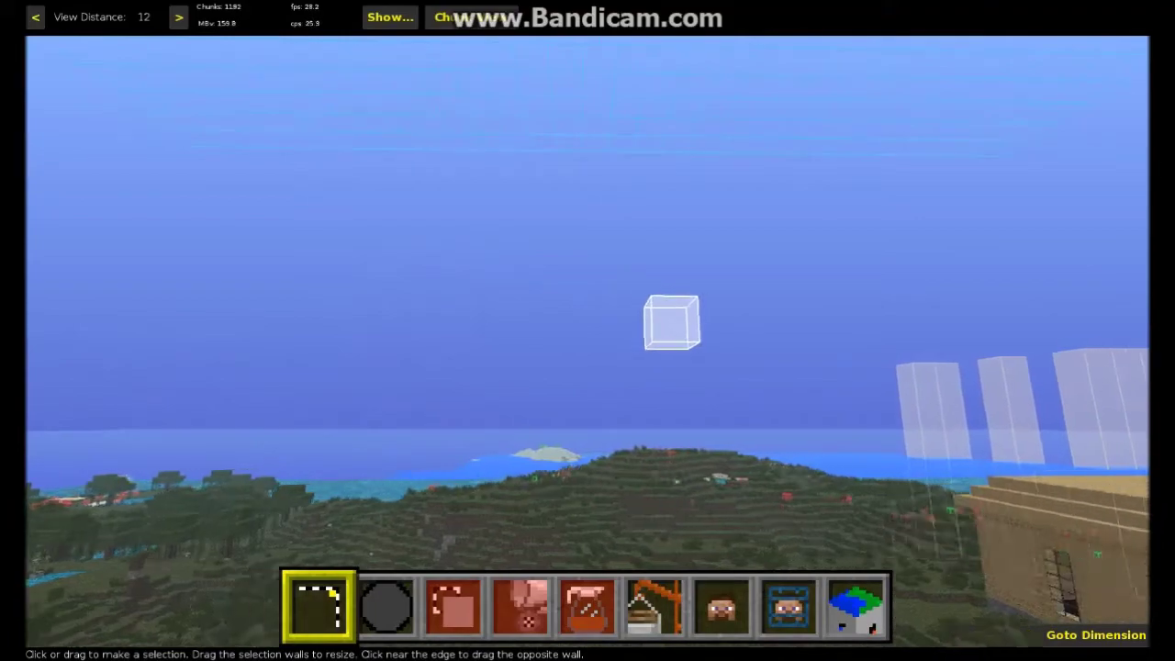
pyautogui.press('s')
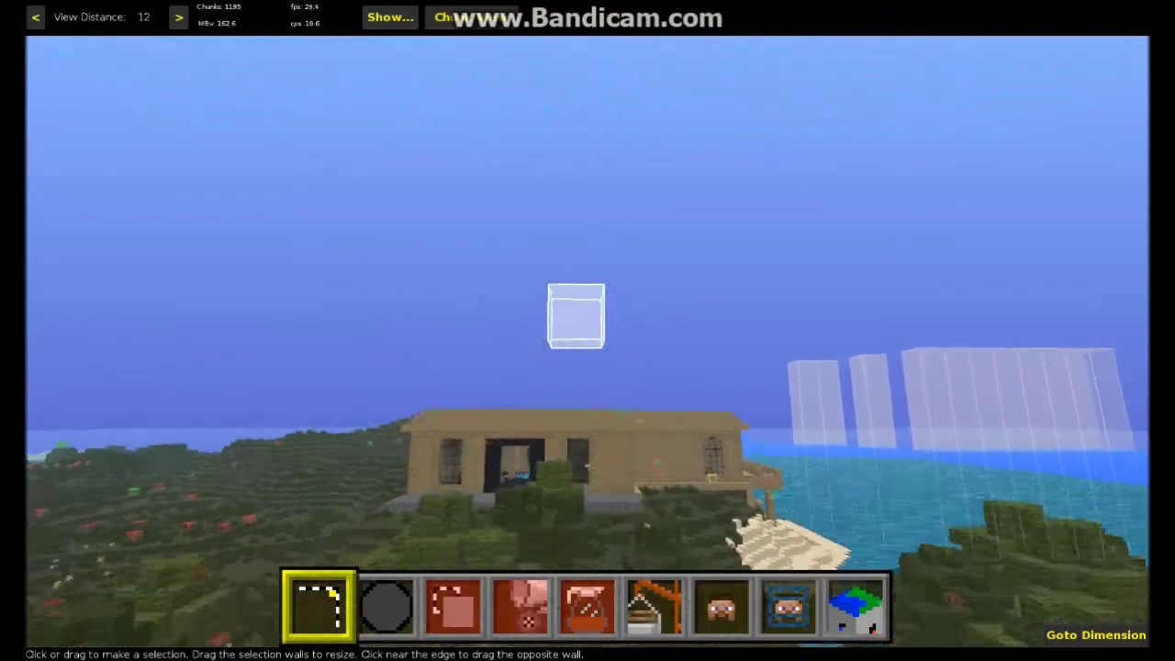
pyautogui.press('space')
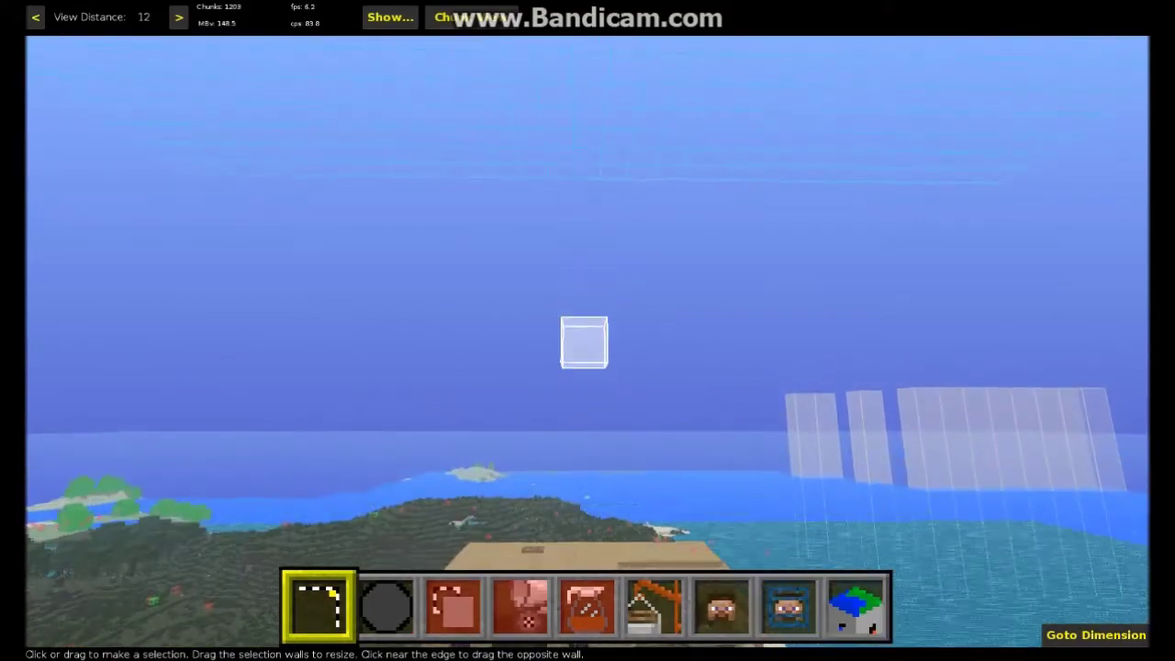
pyautogui.press('s')
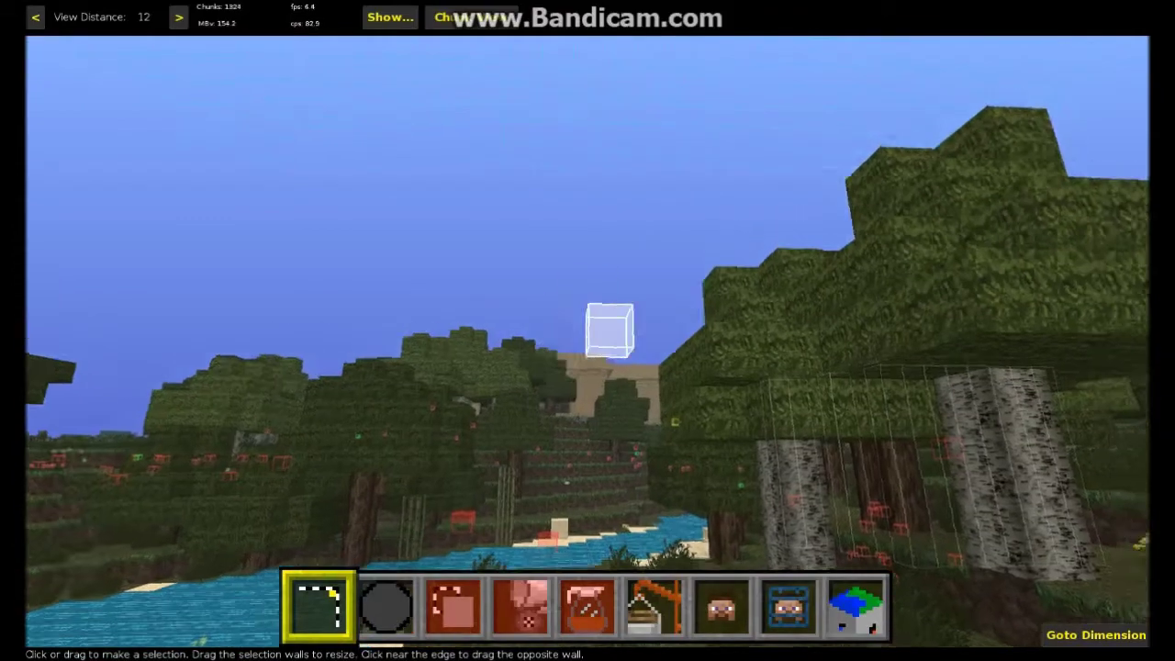
pyautogui.press('w')
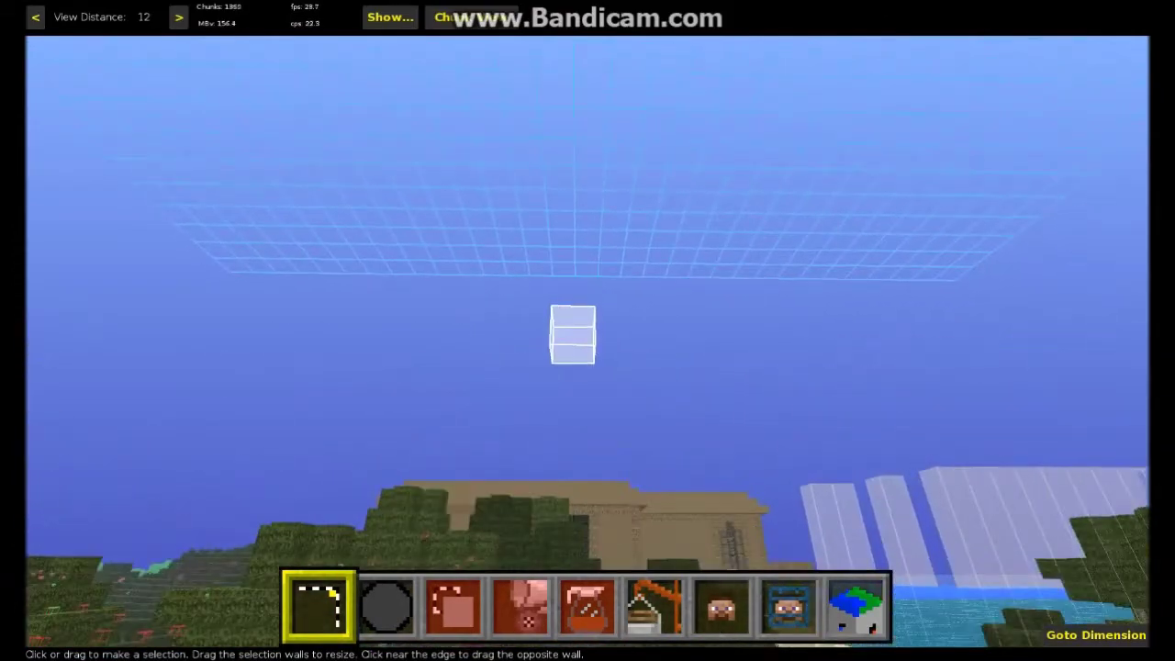
pyautogui.press('w')
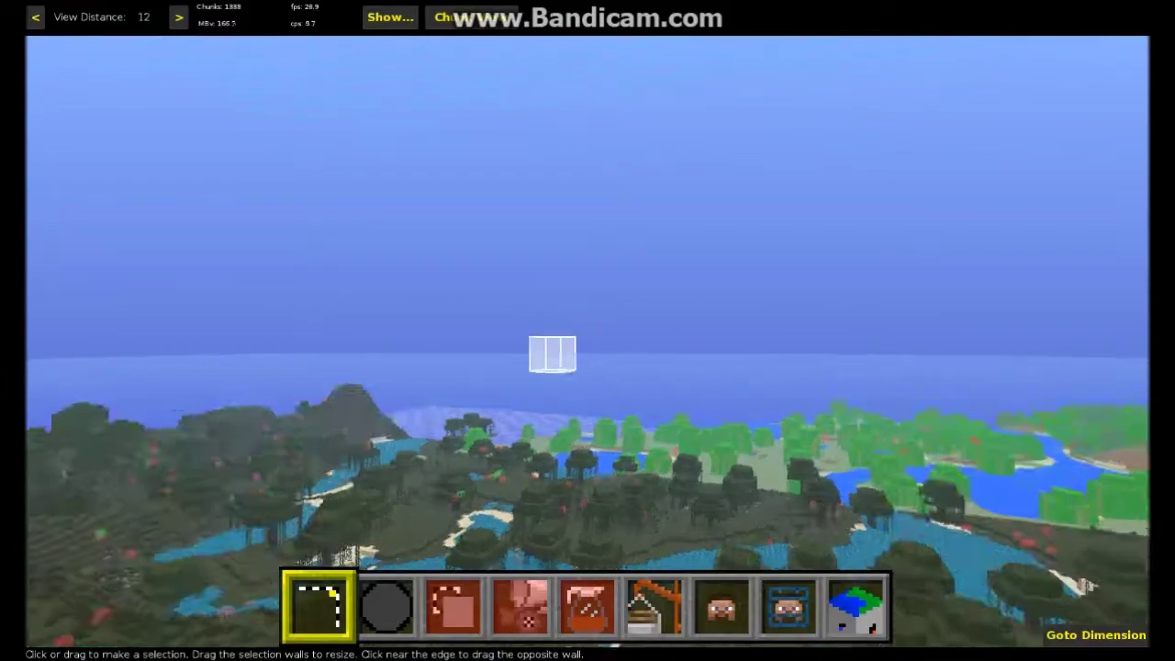
pyautogui.press('w')
pyautogui.press('w')
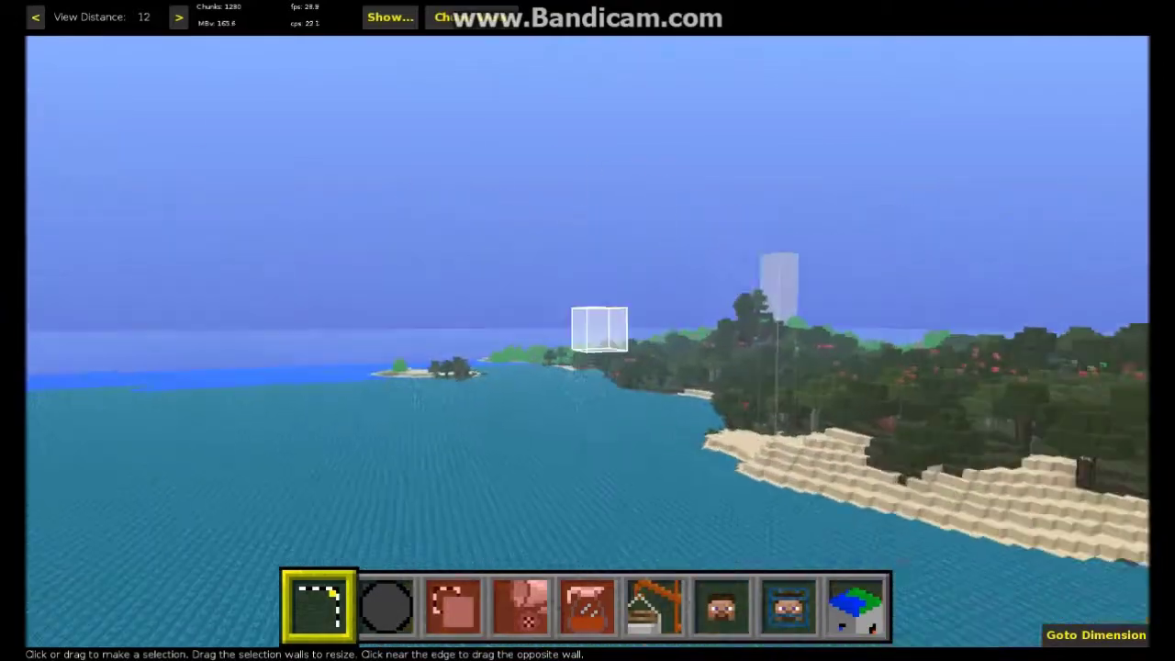
pyautogui.press('w')
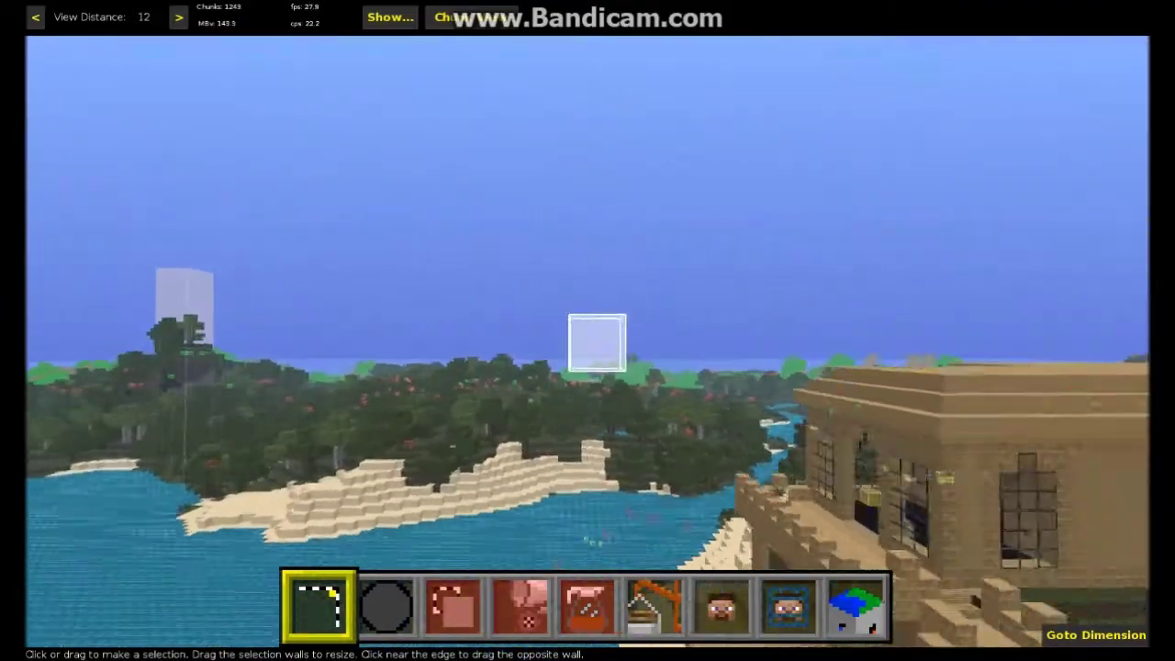
pyautogui.press('s')
pyautogui.press('w')
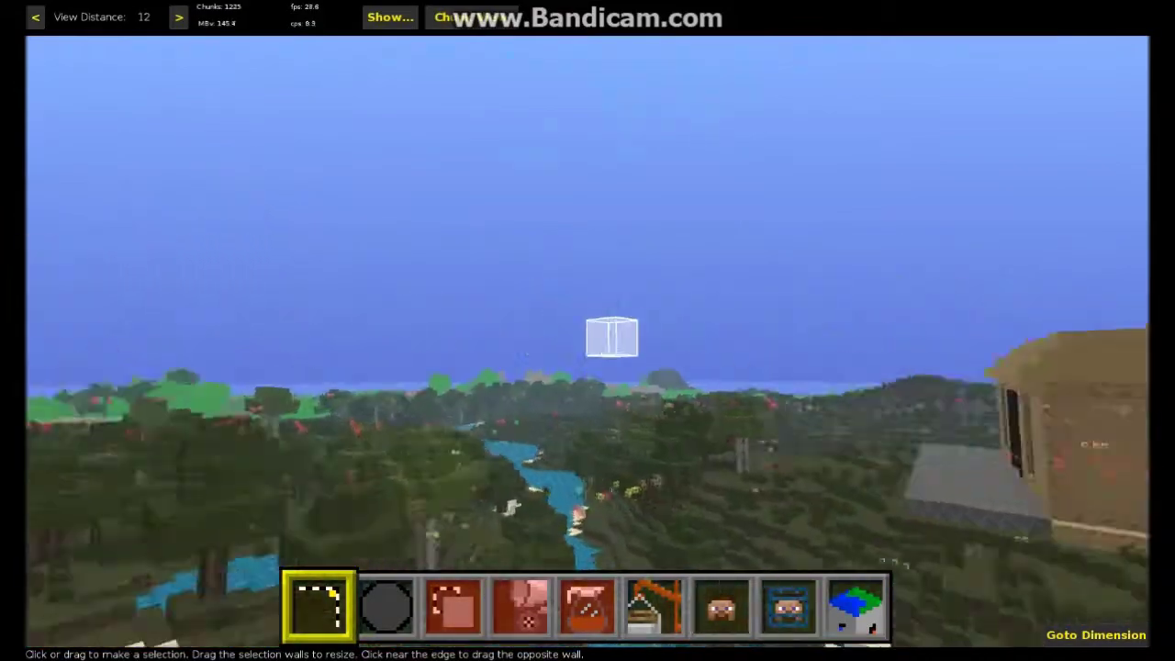
pyautogui.press('s')
pyautogui.press('w')
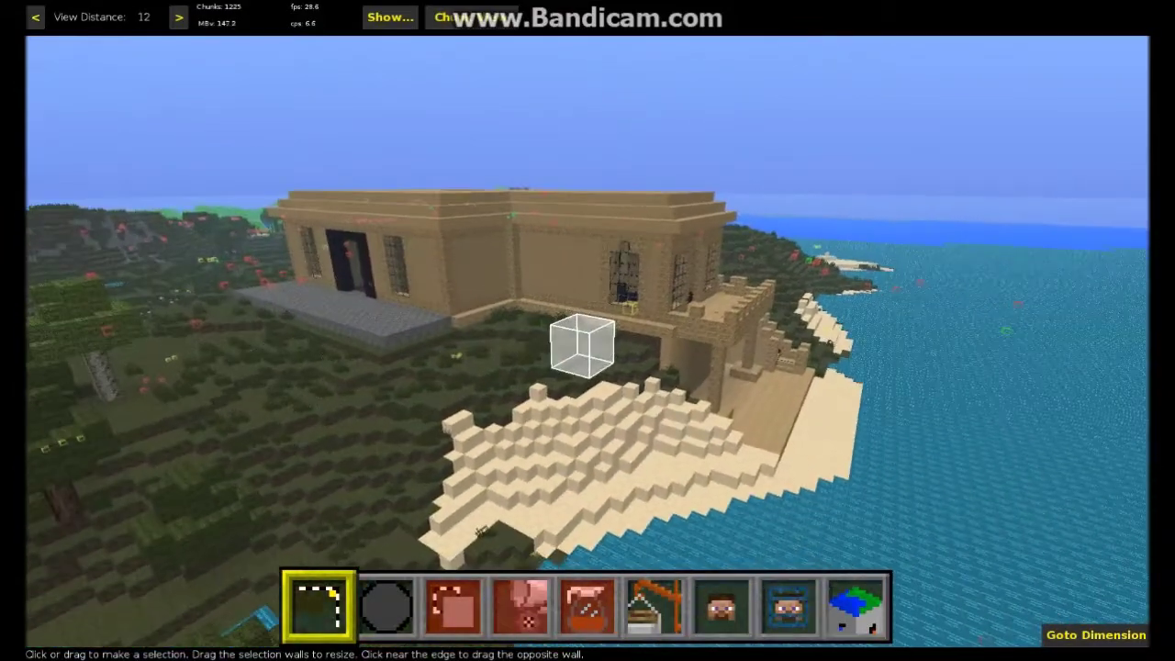
# Step: Select the single block at the outer corner of the sandstone terrace, beside the foot of the beach stairs
pyautogui.moveTo(582, 347)
pyautogui.mouseDown(button='right')
pyautogui.moveTo(584, 329)
pyautogui.moveTo(594, 333)
pyautogui.moveTo(561, 312)
pyautogui.moveTo(561, 346)
pyautogui.moveTo(617, 336)
pyautogui.moveTo(572, 352)
pyautogui.moveTo(603, 341)
pyautogui.moveTo(555, 329)
pyautogui.moveTo(614, 334)
pyautogui.moveTo(603, 346)
pyautogui.moveTo(619, 352)
pyautogui.moveTo(585, 341)
pyautogui.mouseUp(button='right')
pyautogui.press('w')
pyautogui.press('w')
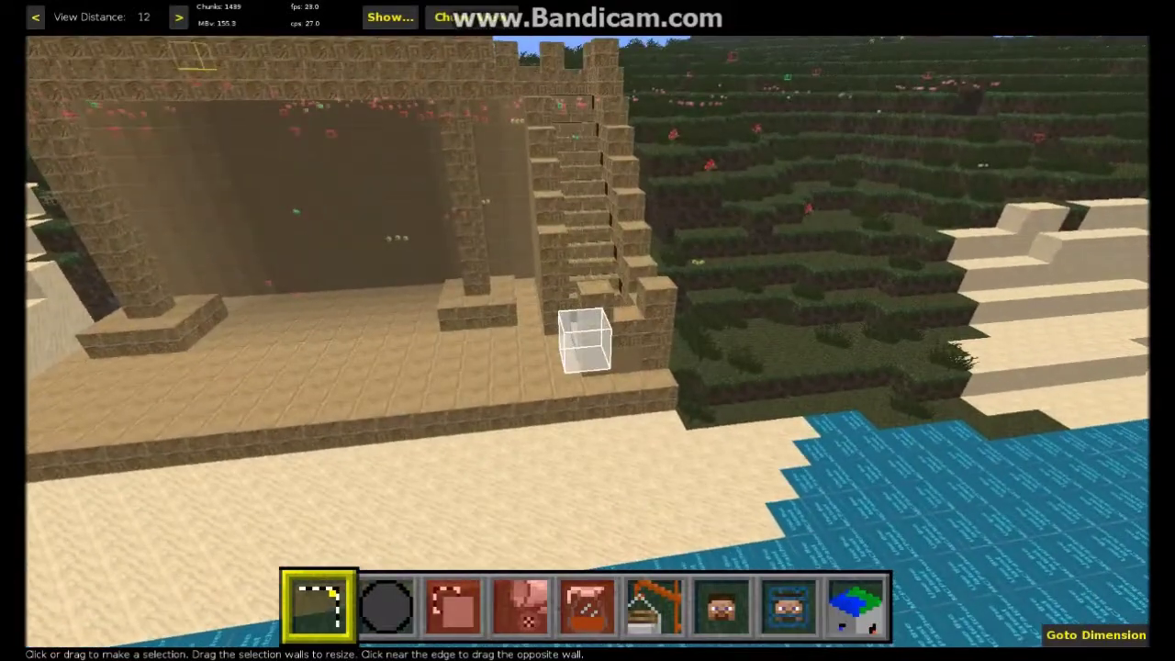
pyautogui.click(657, 393)
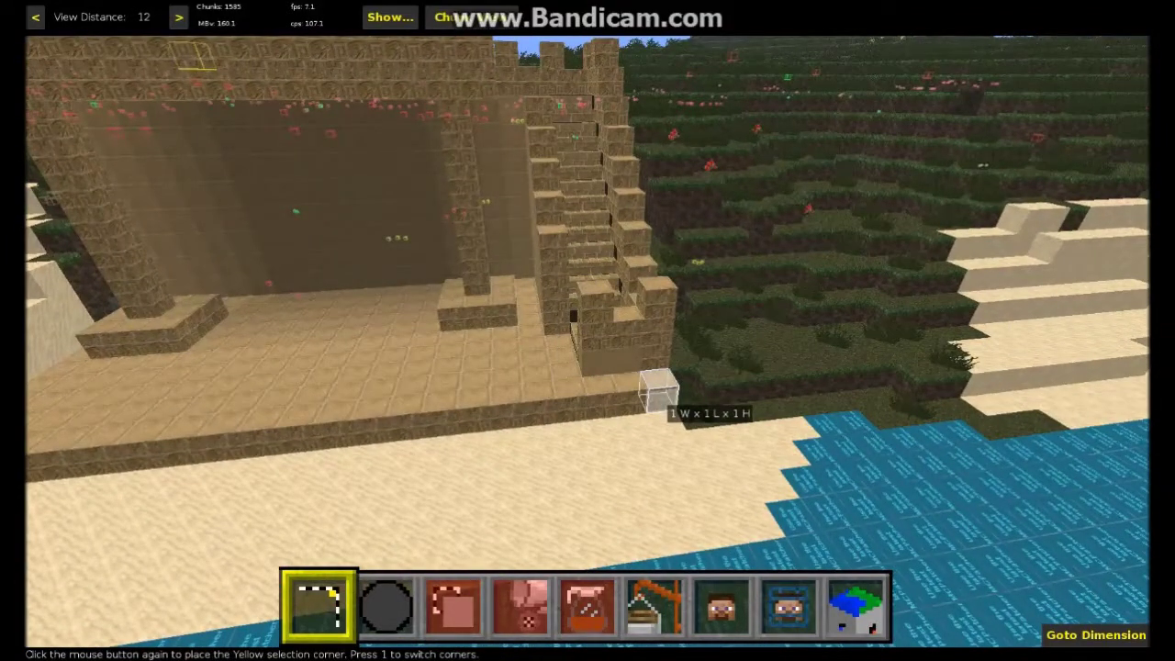
pyautogui.click(658, 393)
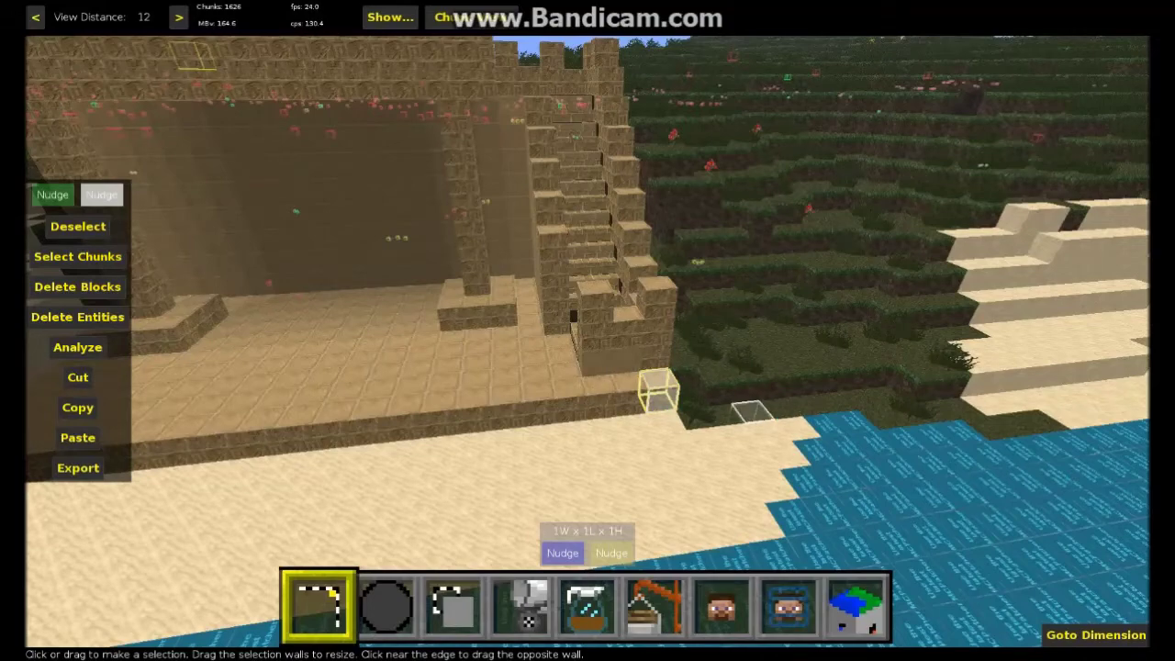
# Step: Extend the selection along the terrace's front edge to 5 blocks long and raise it to 3 blocks high
pyautogui.press('w')
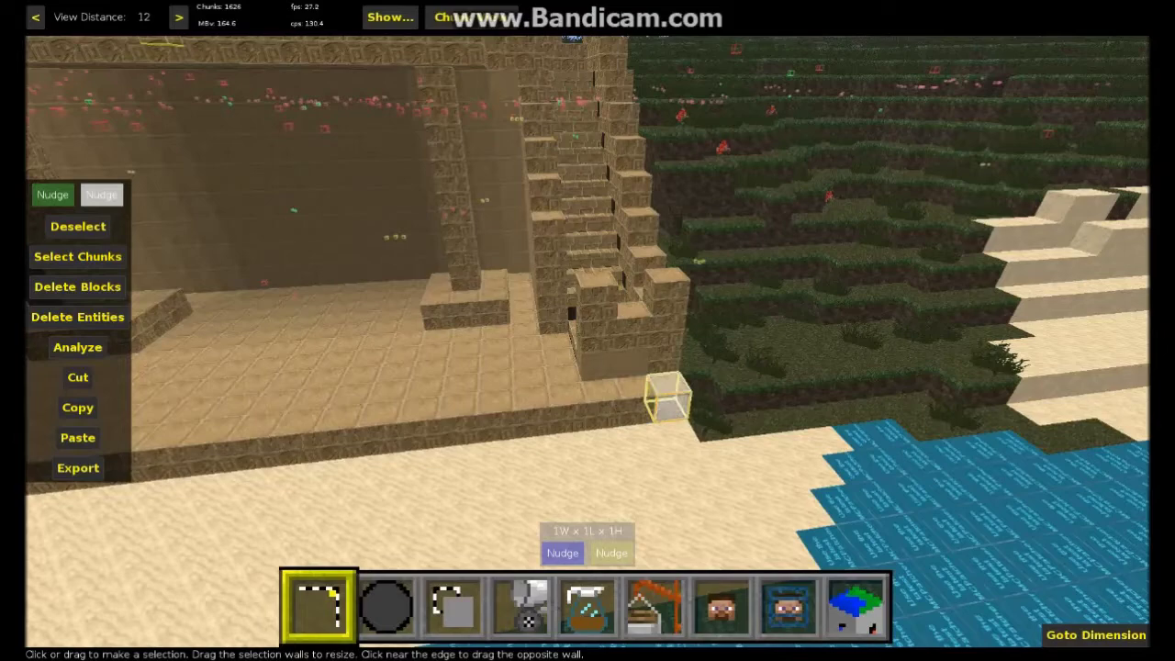
pyautogui.press('w')
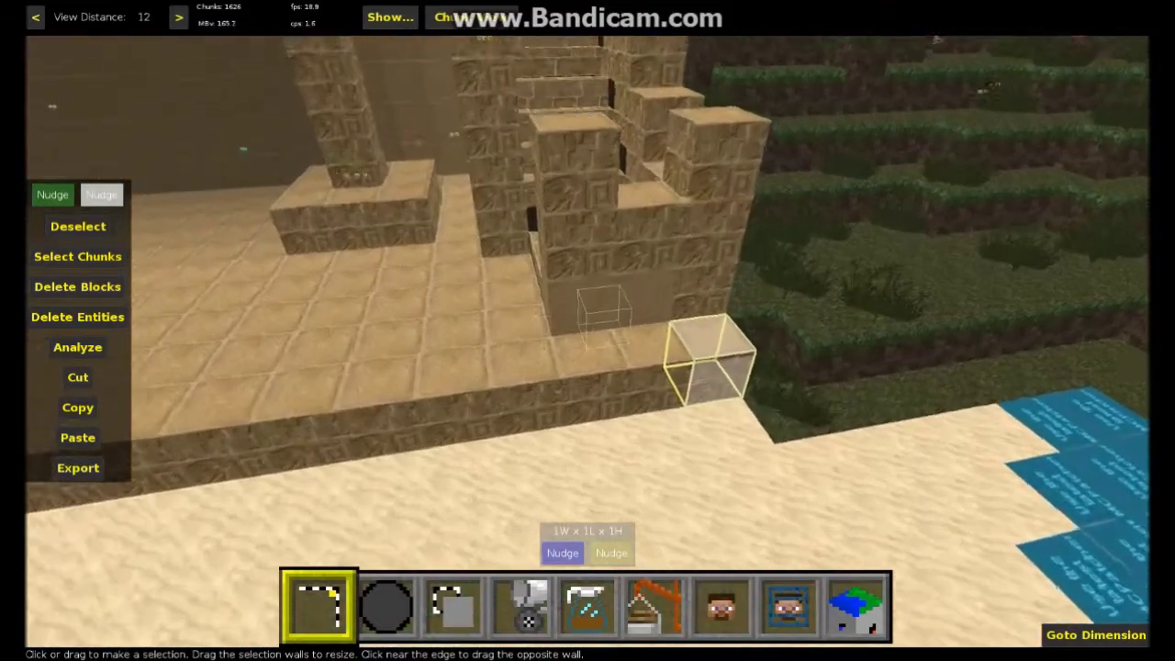
pyautogui.press('w')
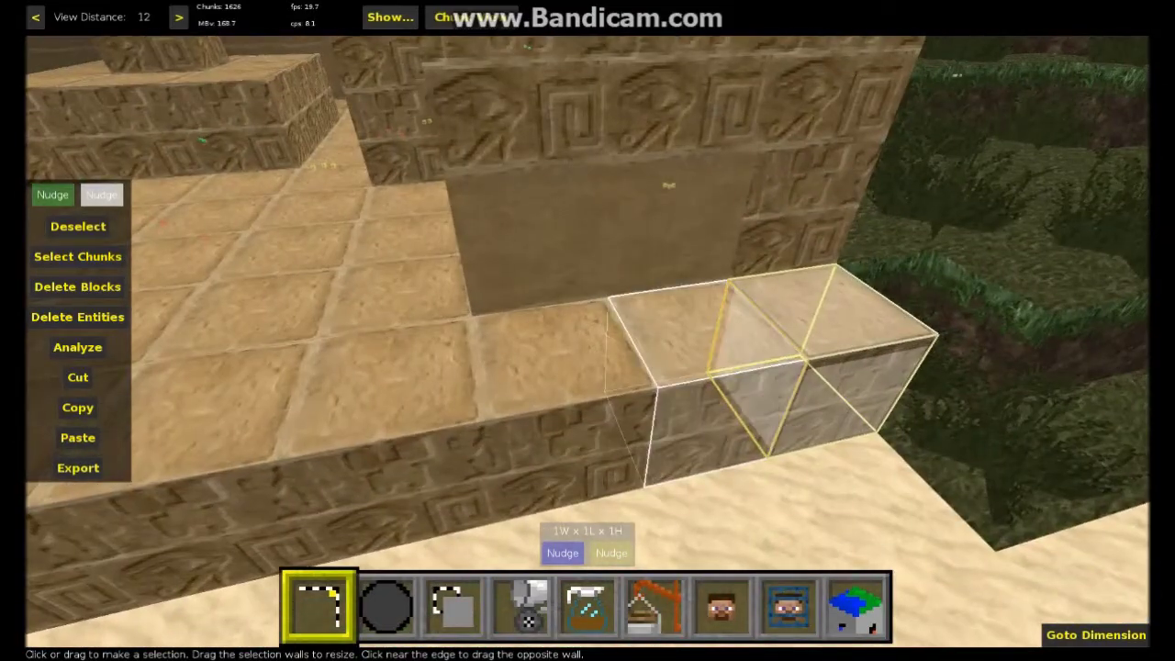
pyautogui.moveTo(707, 378); pyautogui.dragTo(170, 477)
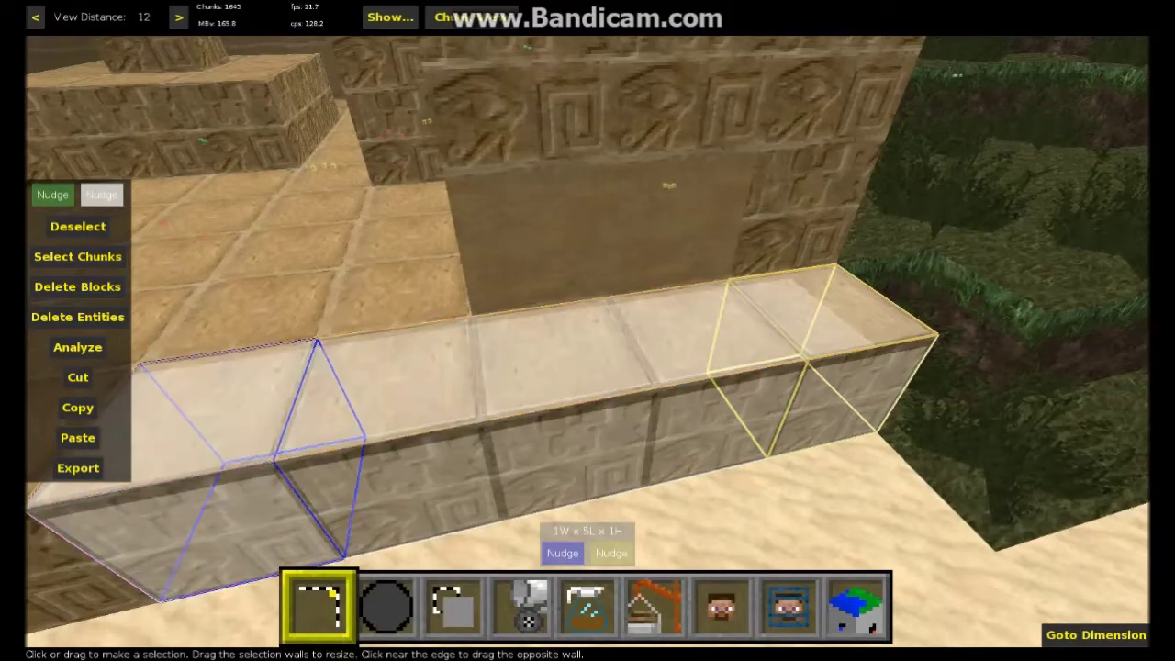
pyautogui.moveTo(560, 353); pyautogui.dragTo(531, 101)
# Step: Lengthen the selection along the terrace front and across the beach to 30 blocks
pyautogui.rightClick(531, 234)
pyautogui.press('s')
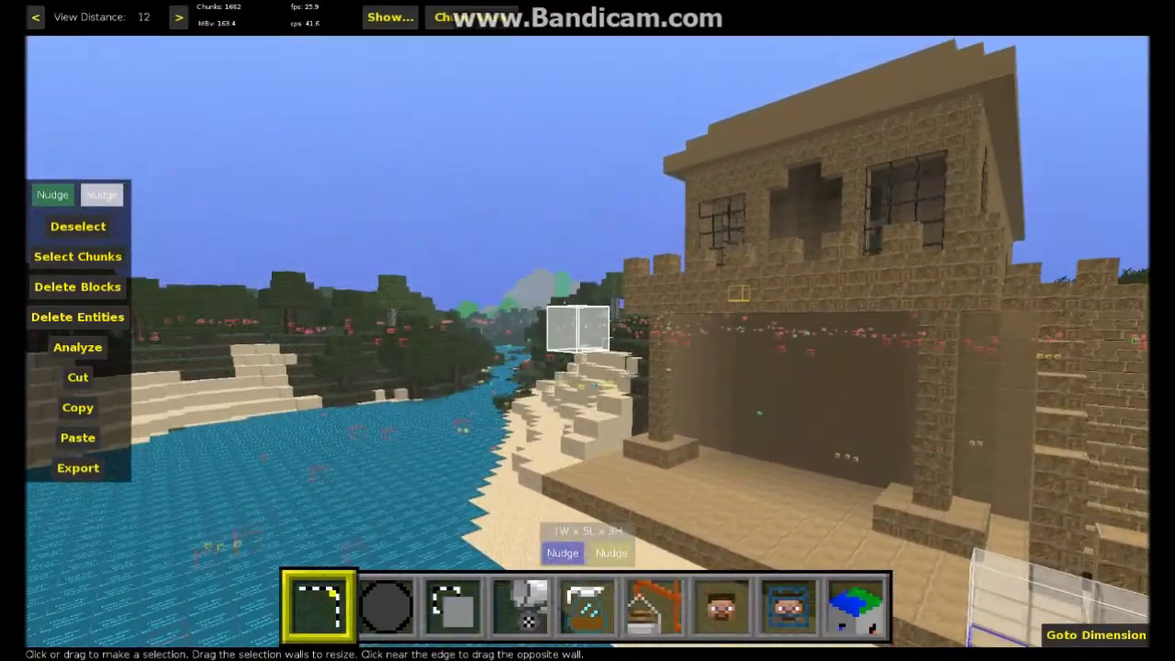
pyautogui.press('w')
pyautogui.press('s')
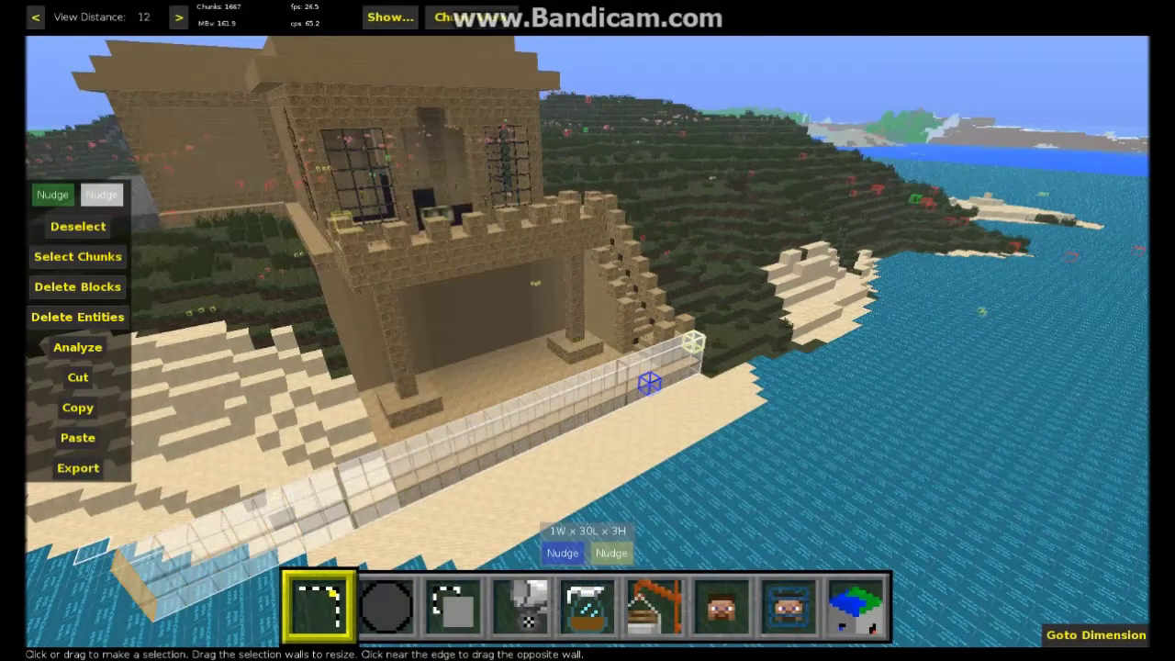
pyautogui.rightClick(92, 551)
pyautogui.press('w')
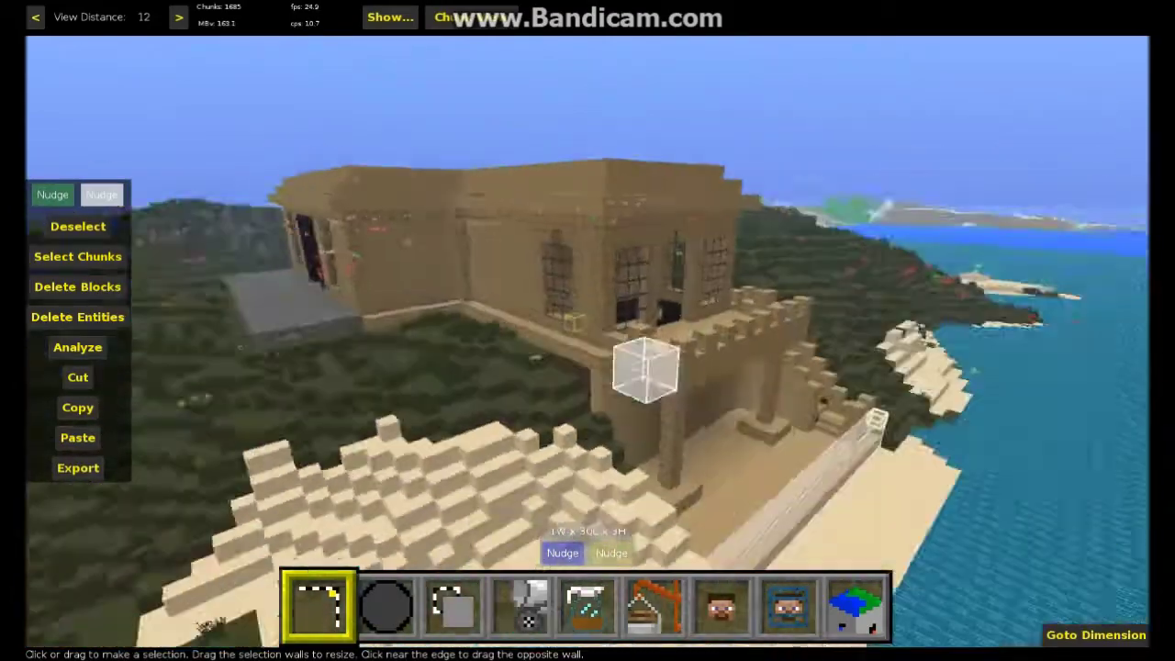
# Step: Extend the selection to 38 blocks long and raise it above the house roof to 25 blocks high
pyautogui.press('s')
pyautogui.rightClick(572, 333)
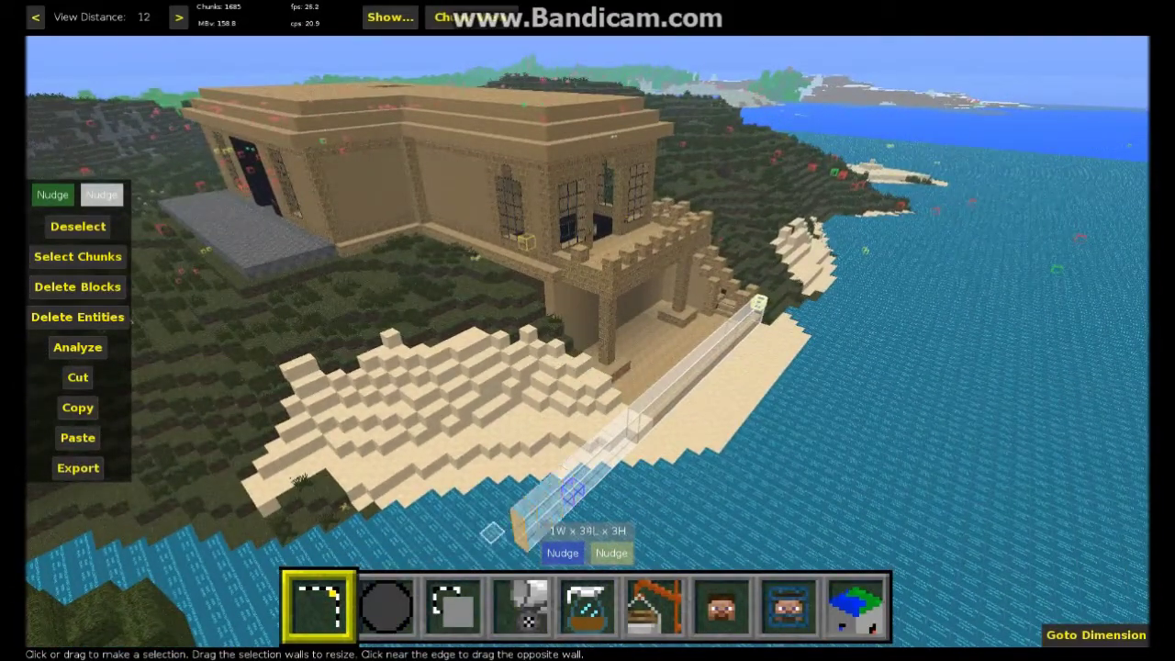
pyautogui.moveTo(645, 392); pyautogui.dragTo(649, 73)
pyautogui.rightClick(649, 74)
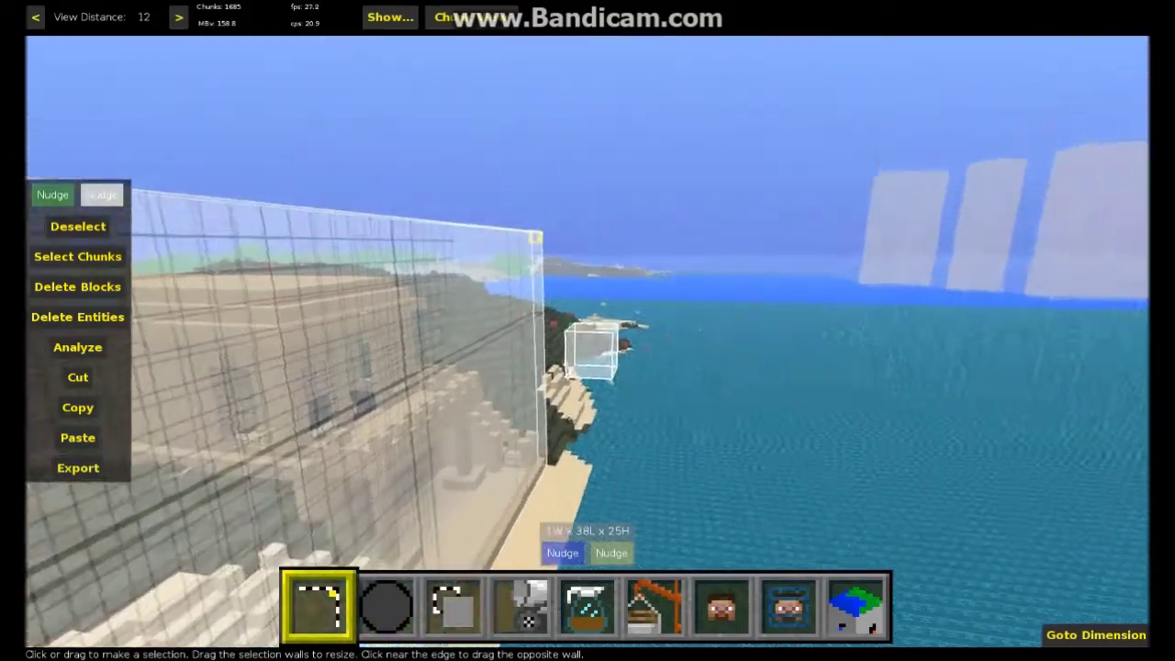
# Step: Widen the selection from the beach side across the whole house to 64 blocks
pyautogui.press('w')
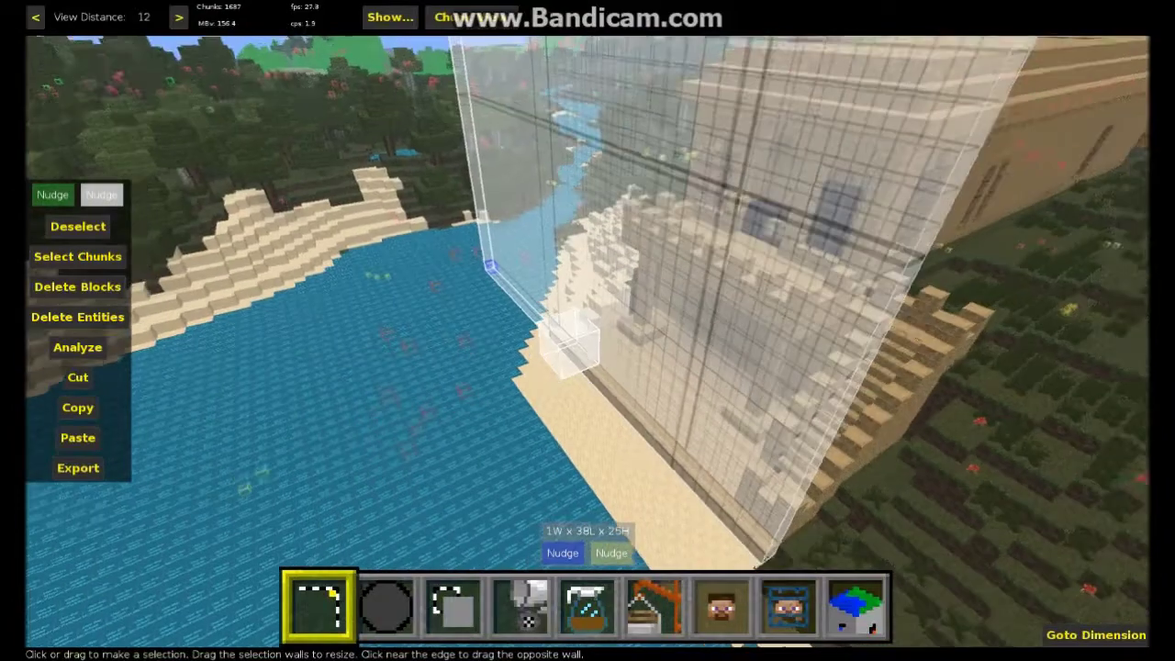
pyautogui.press('l')
pyautogui.press('i')
pyautogui.press('w')
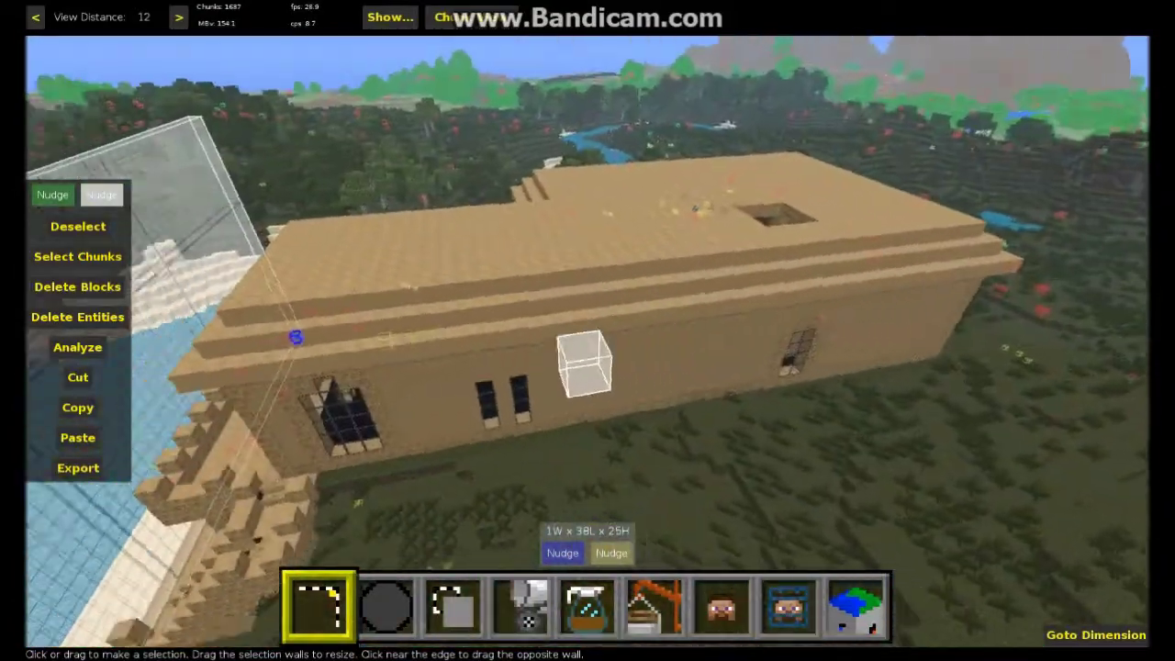
pyautogui.press('s')
pyautogui.moveTo(395, 237); pyautogui.dragTo(1083, 307)
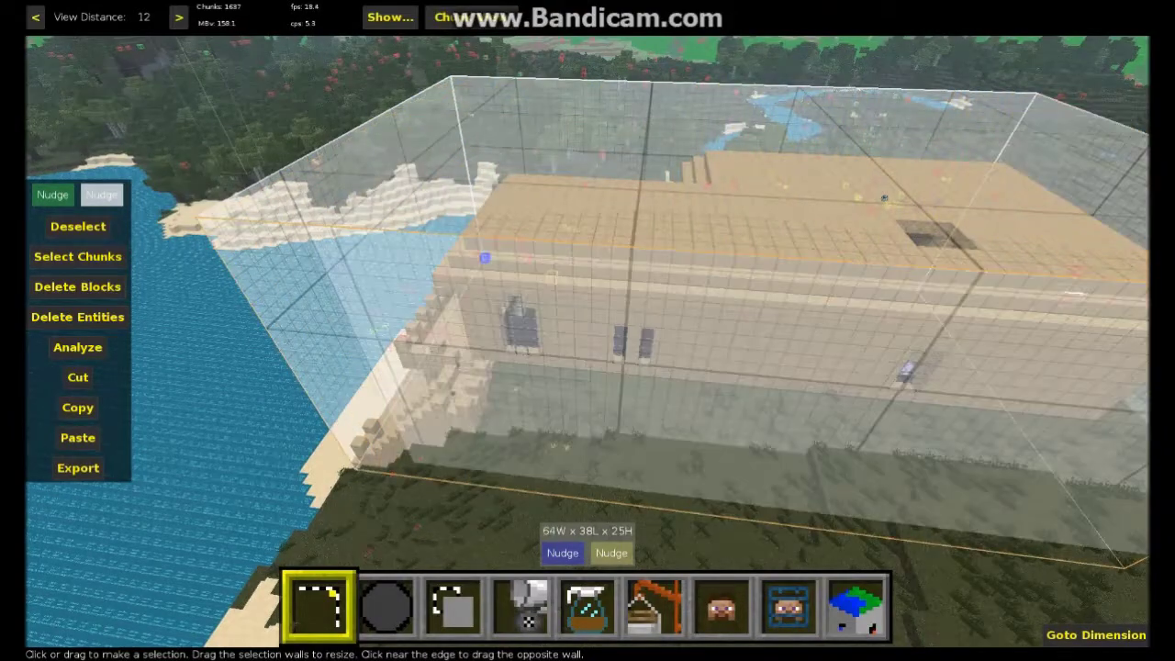
pyautogui.rightClick(1084, 307)
pyautogui.press('j')
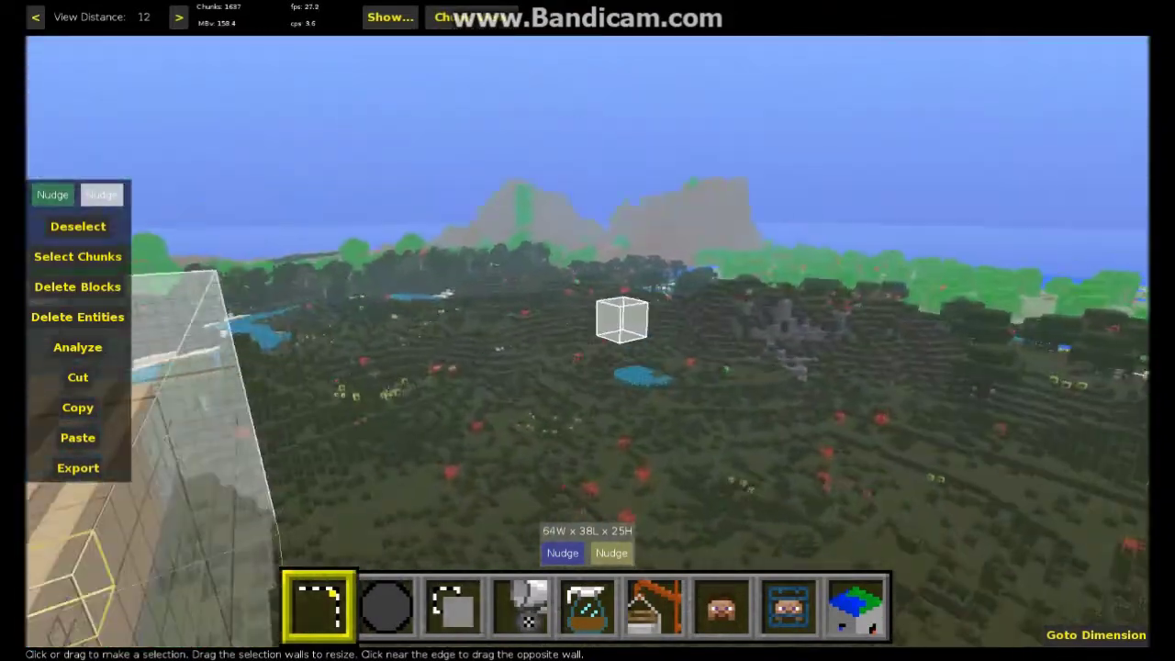
pyautogui.press('k')
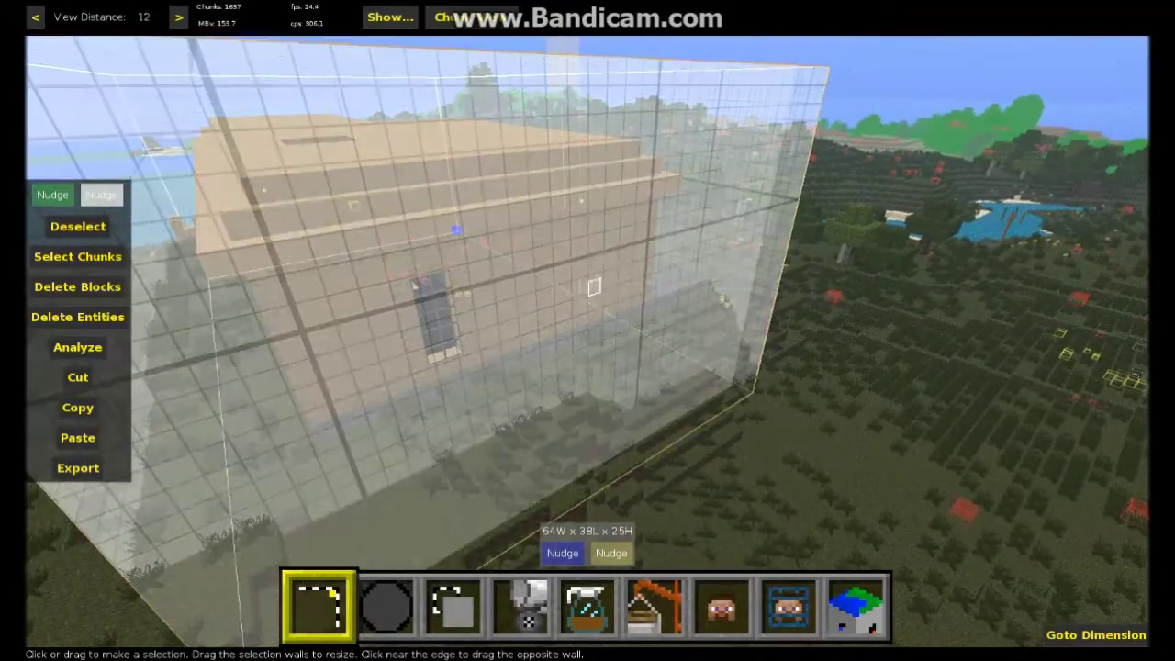
# Step: Adjust the selection wall behind the house so the selection is 60 blocks wide
pyautogui.moveTo(590, 281); pyautogui.dragTo(540, 256)
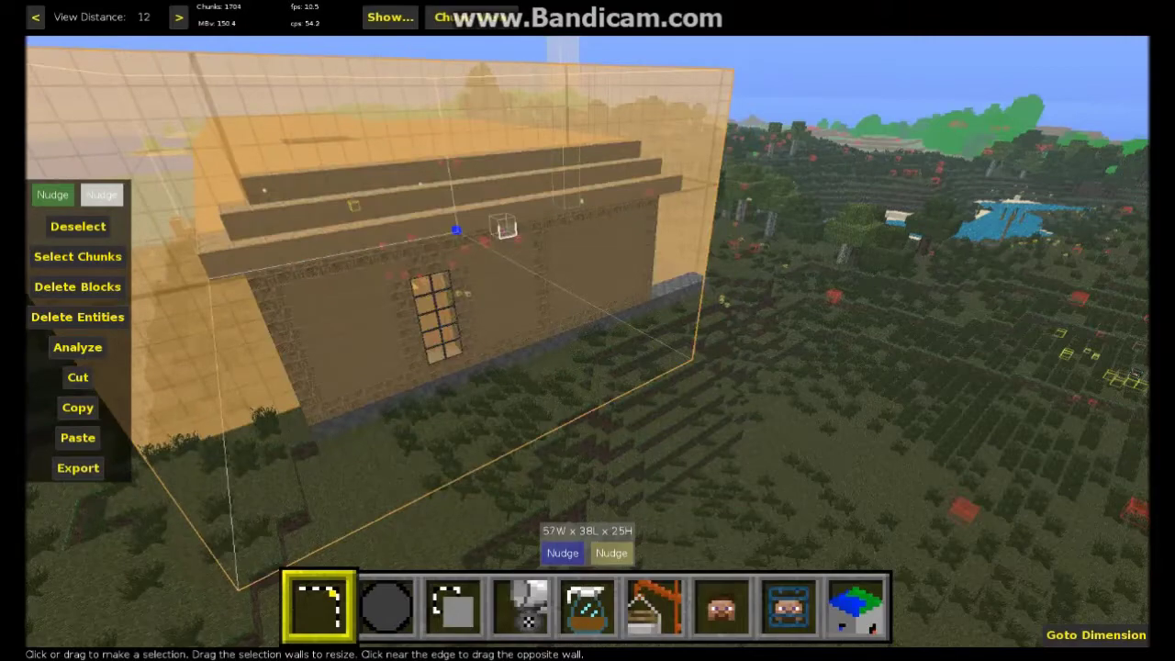
pyautogui.moveTo(540, 239); pyautogui.dragTo(594, 332)
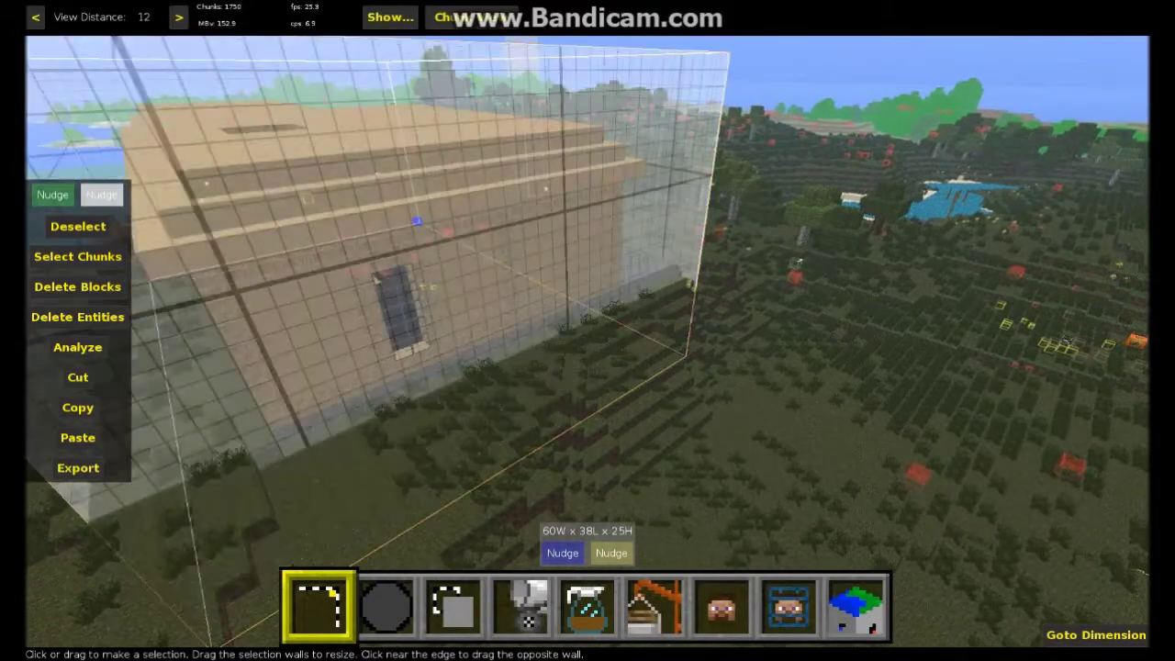
pyautogui.moveTo(588, 333); pyautogui.dragTo(580, 372, button='right')
pyautogui.press('l')
pyautogui.press('k')
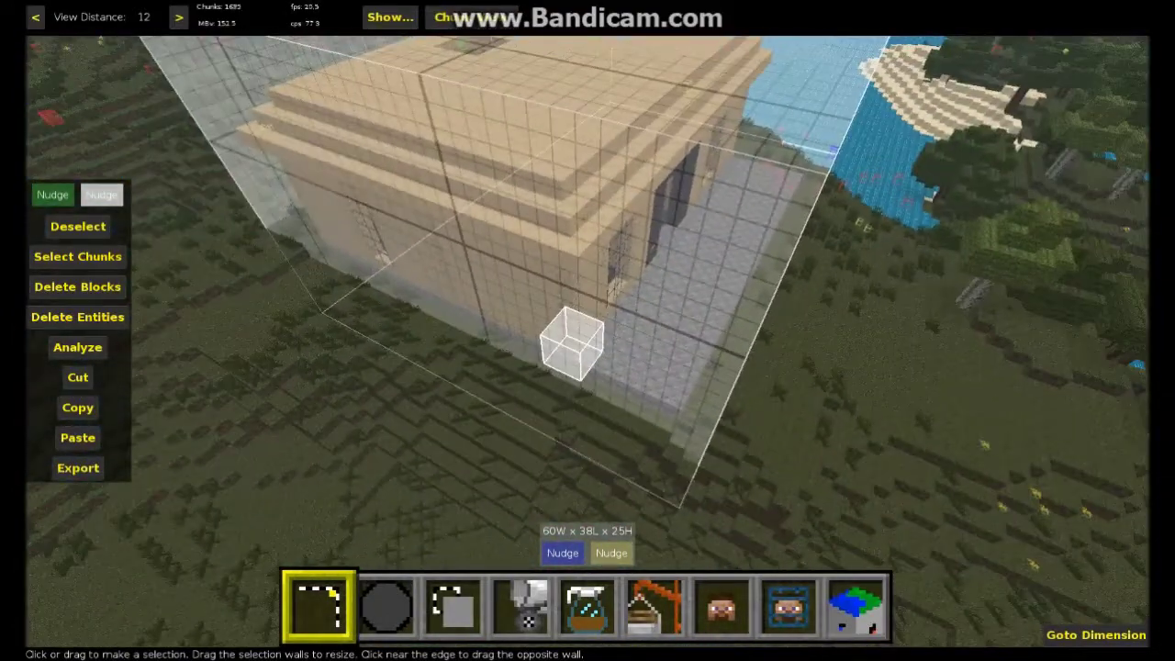
pyautogui.press('i')
pyautogui.moveTo(588, 341); pyautogui.dragTo(579, 408, button='right')
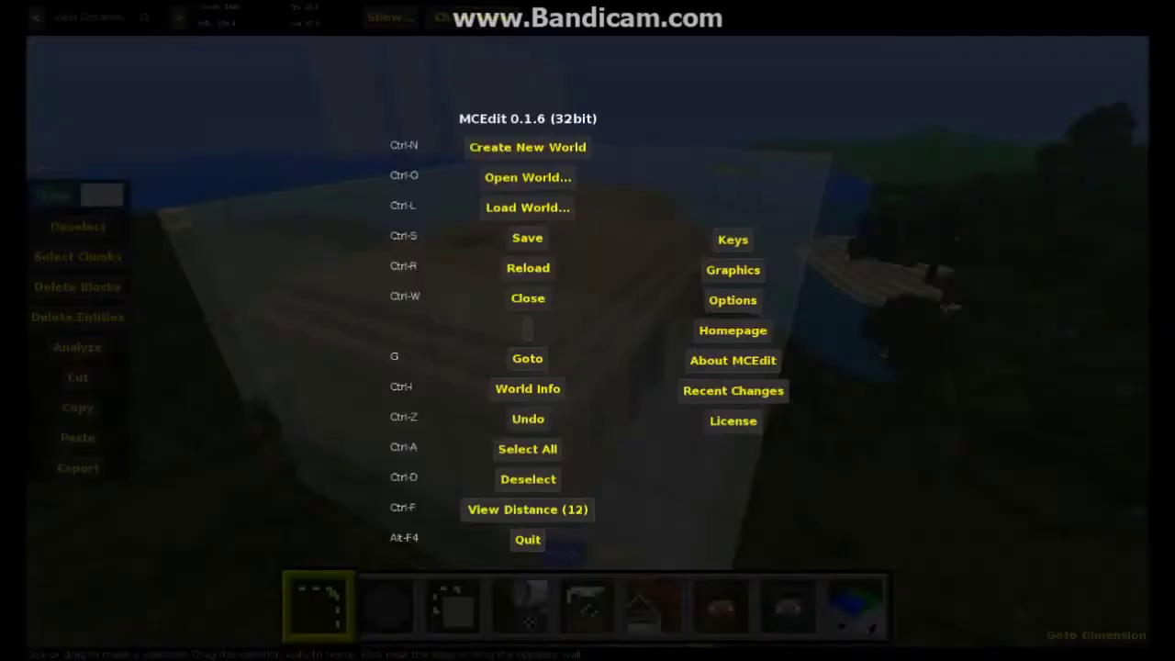
# Step: Copy the selected house and set a pasted copy down on the hillside beside the original
pyautogui.hotkey('ctrl', 'c')
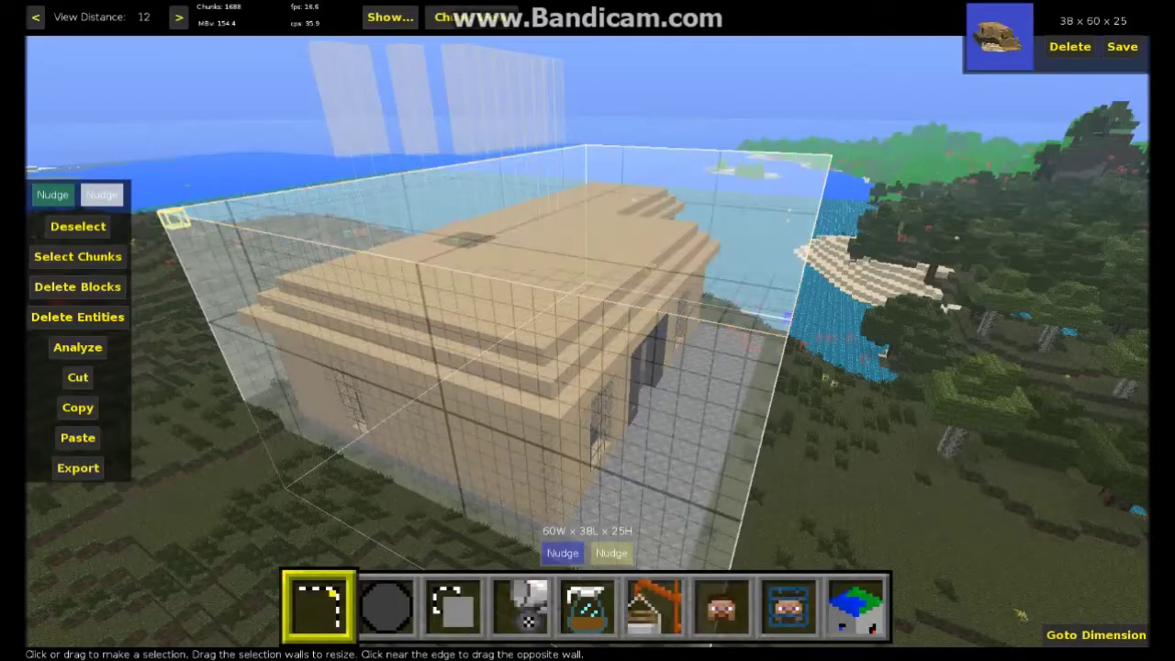
pyautogui.rightClick(558, 336)
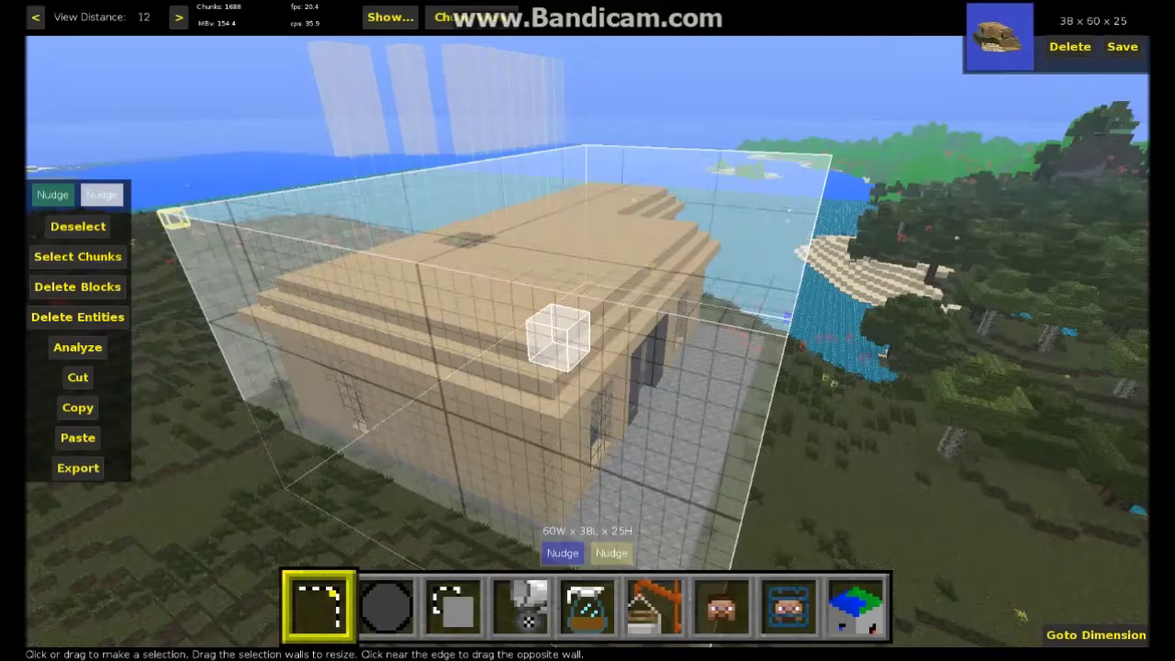
pyautogui.press('w')
pyautogui.press('w')
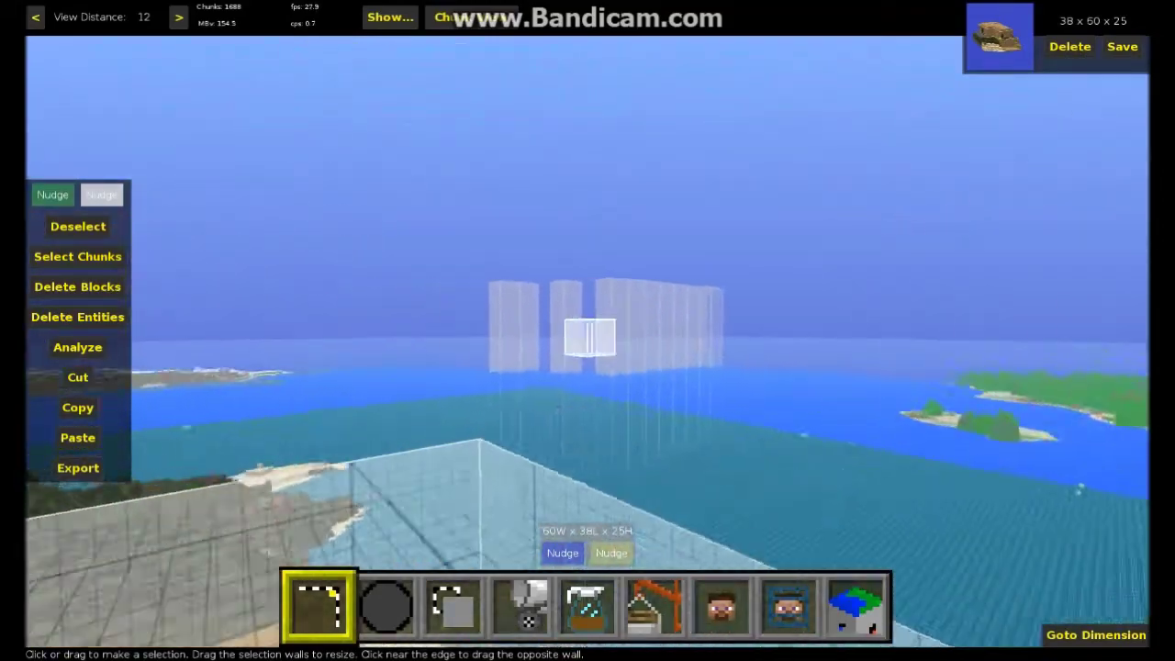
pyautogui.press('s')
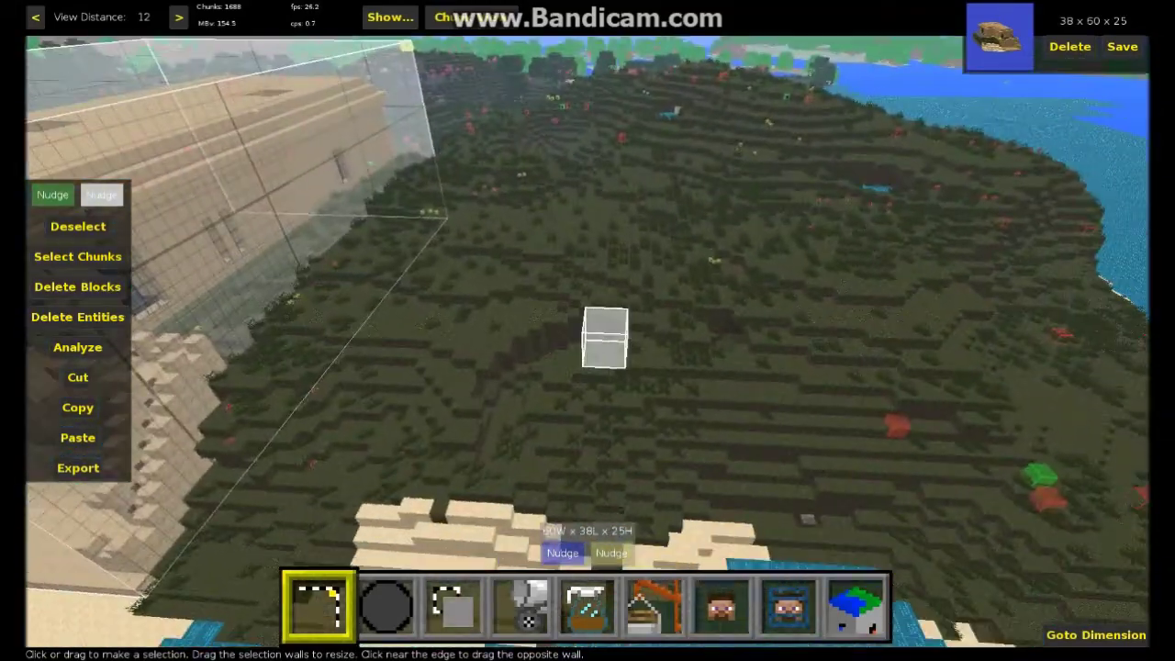
pyautogui.press('l')
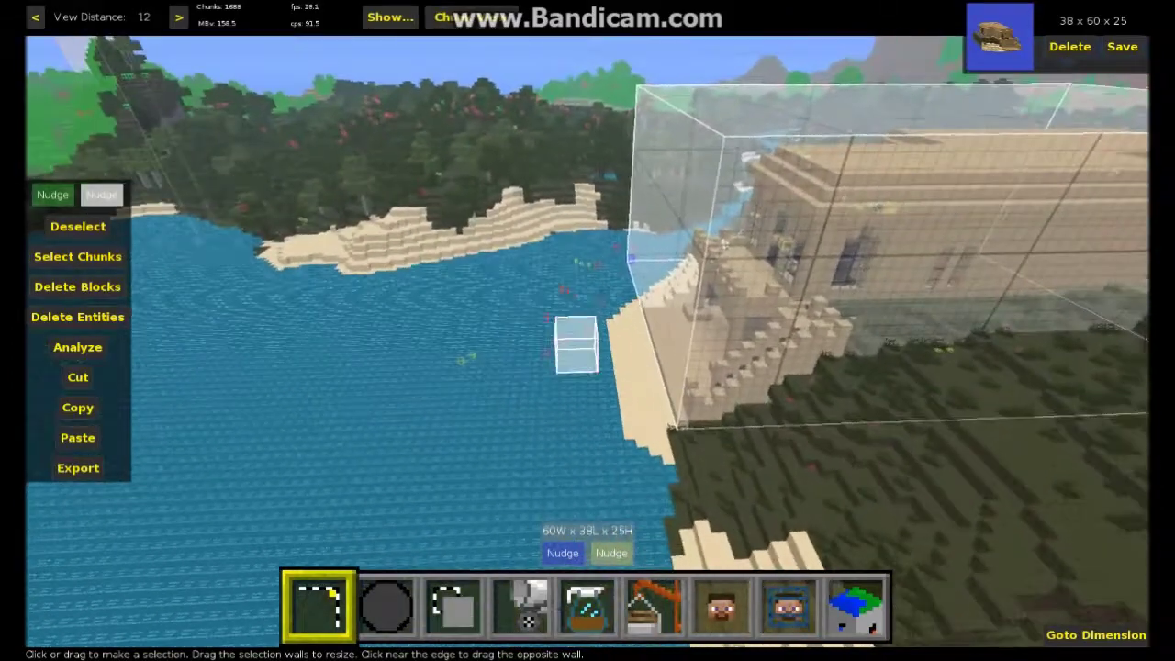
pyautogui.press('s')
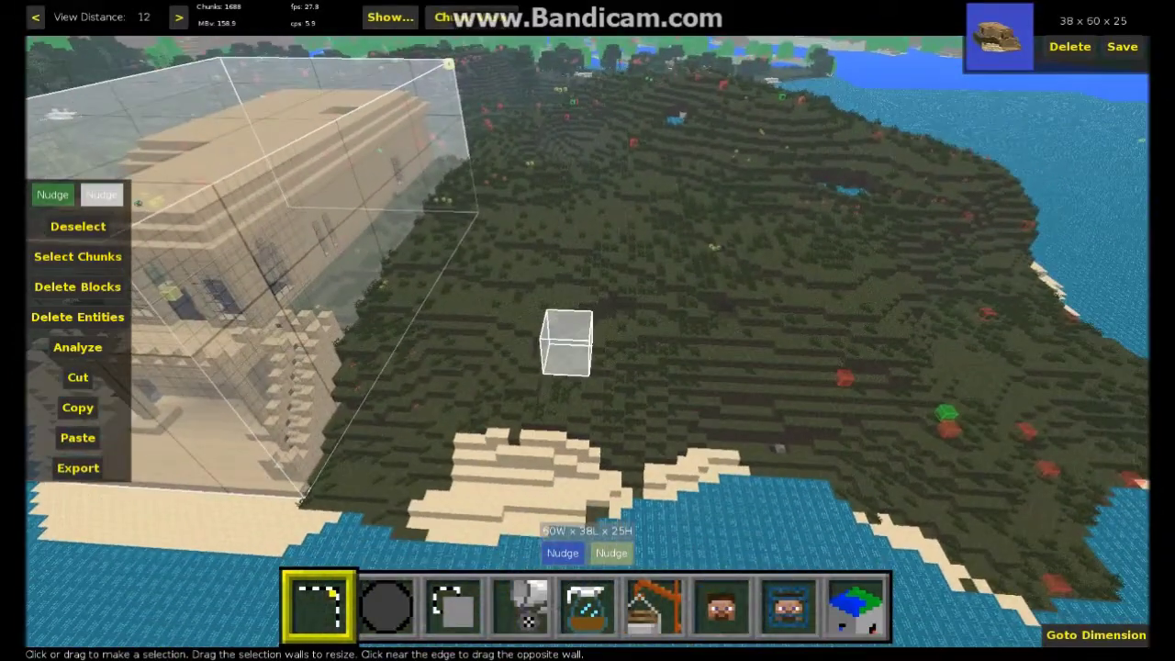
pyautogui.rightClick(741, 210)
pyautogui.hotkey('ctrl', 'v')
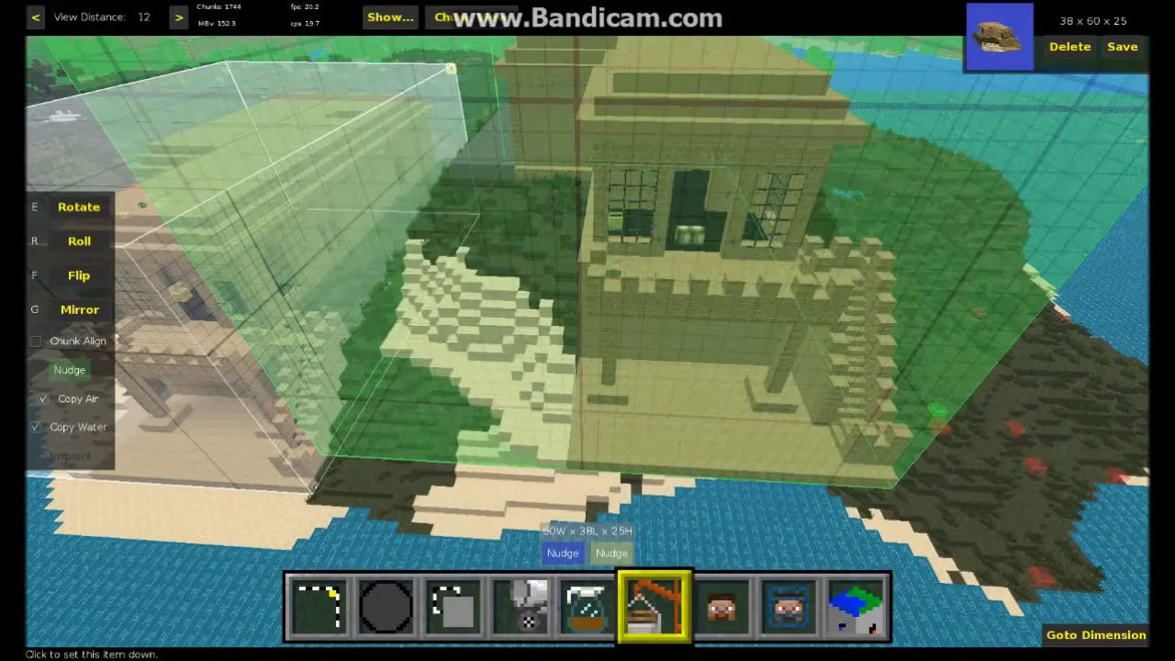
pyautogui.click(606, 253)
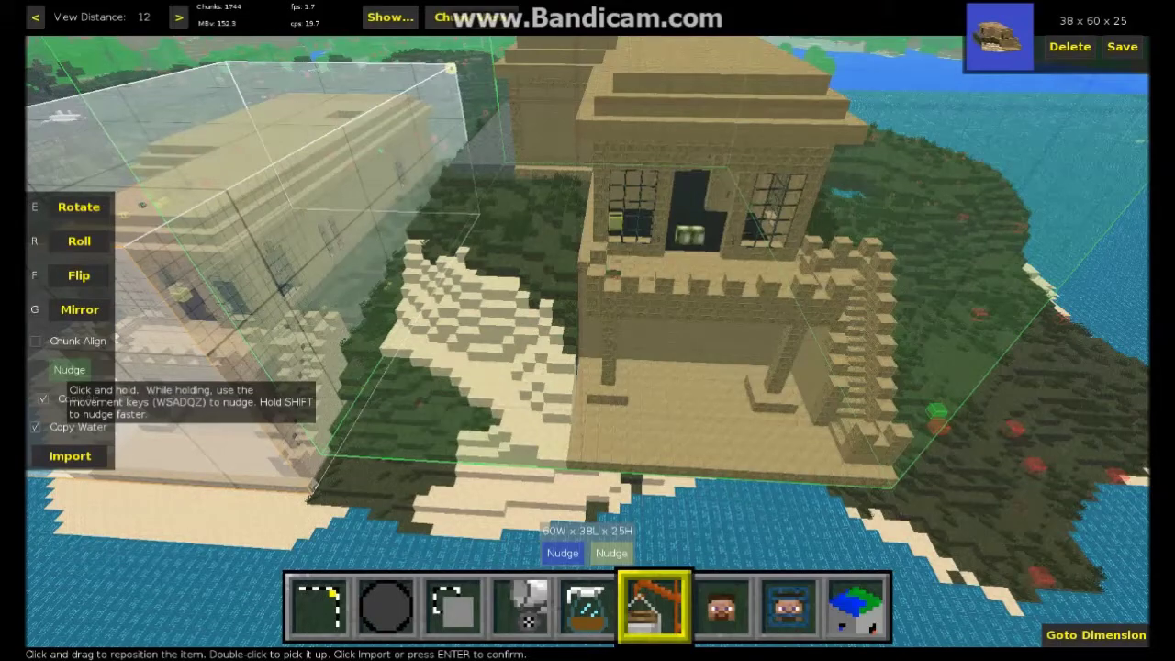
# Step: Nudge the pasted house sideways toward the original house
pyautogui.press('a')
pyautogui.press('a')
pyautogui.press('a')
pyautogui.press('a')
pyautogui.press('a')
pyautogui.press('a')
pyautogui.press('a')
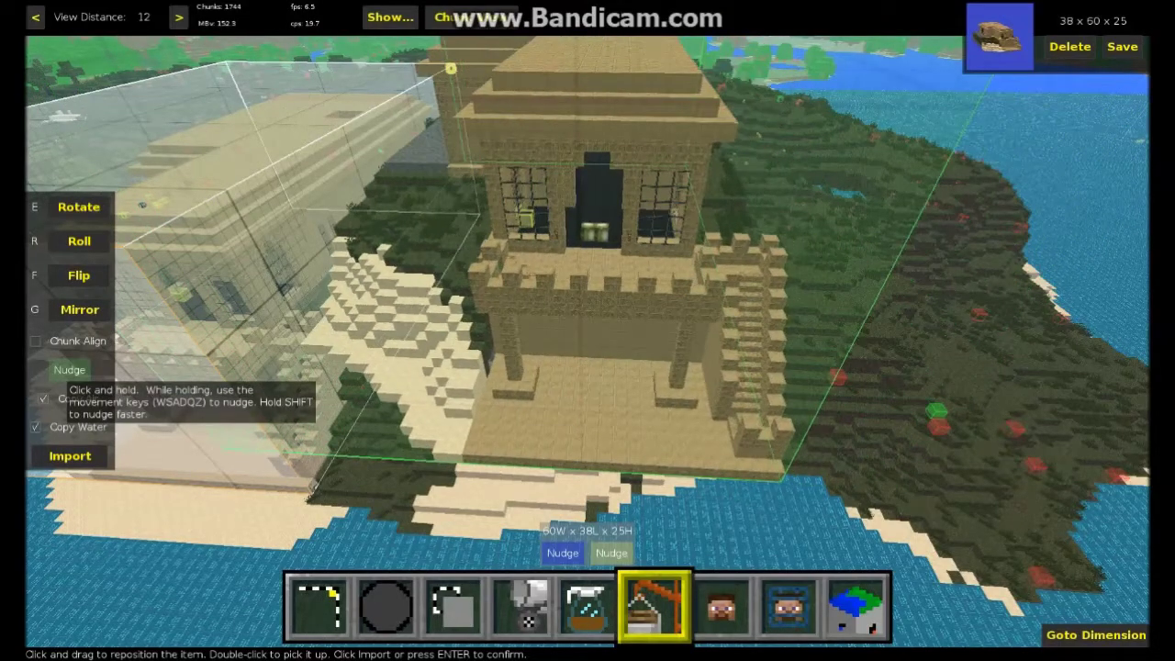
# Step: Nudge the pasted house down from above the terrain until it sits in the hillside at the shoreline
pyautogui.press('s')
pyautogui.press('s')
pyautogui.press('s')
pyautogui.press('s')
pyautogui.press('s')
pyautogui.press('s')
pyautogui.press('s')
pyautogui.press('s')
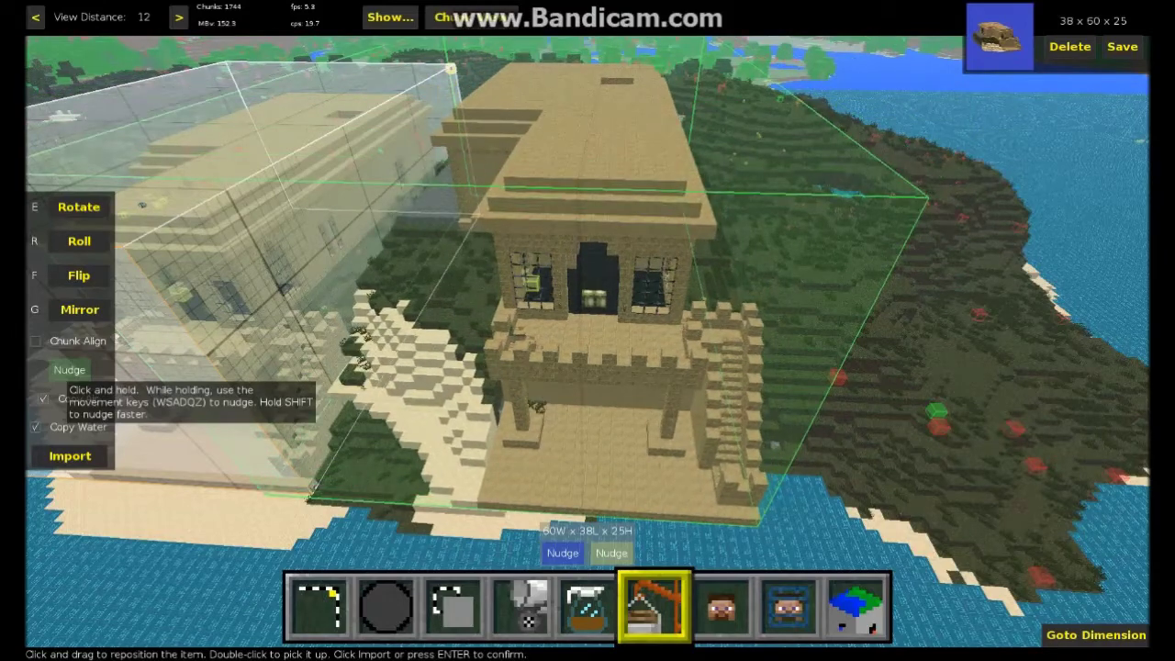
pyautogui.press('s')
pyautogui.press('s')
pyautogui.press('s')
pyautogui.press('s')
pyautogui.press('s')
pyautogui.press('s')
pyautogui.press('s')
pyautogui.press('s')
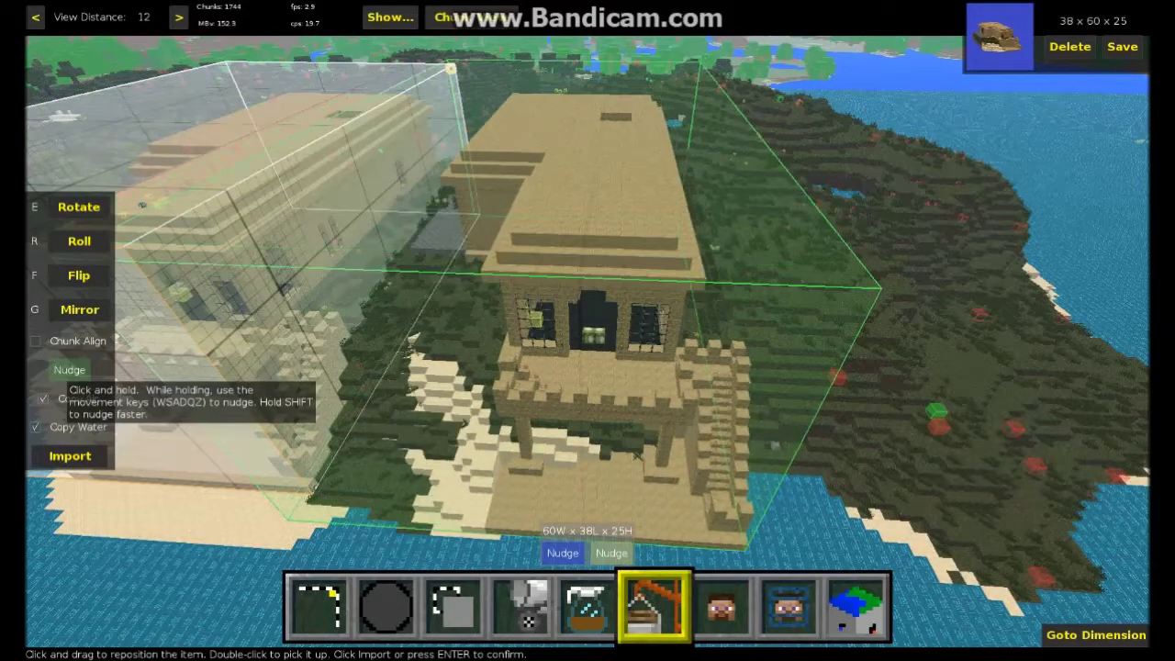
pyautogui.press('s')
pyautogui.press('s')
pyautogui.press('s')
pyautogui.press('s')
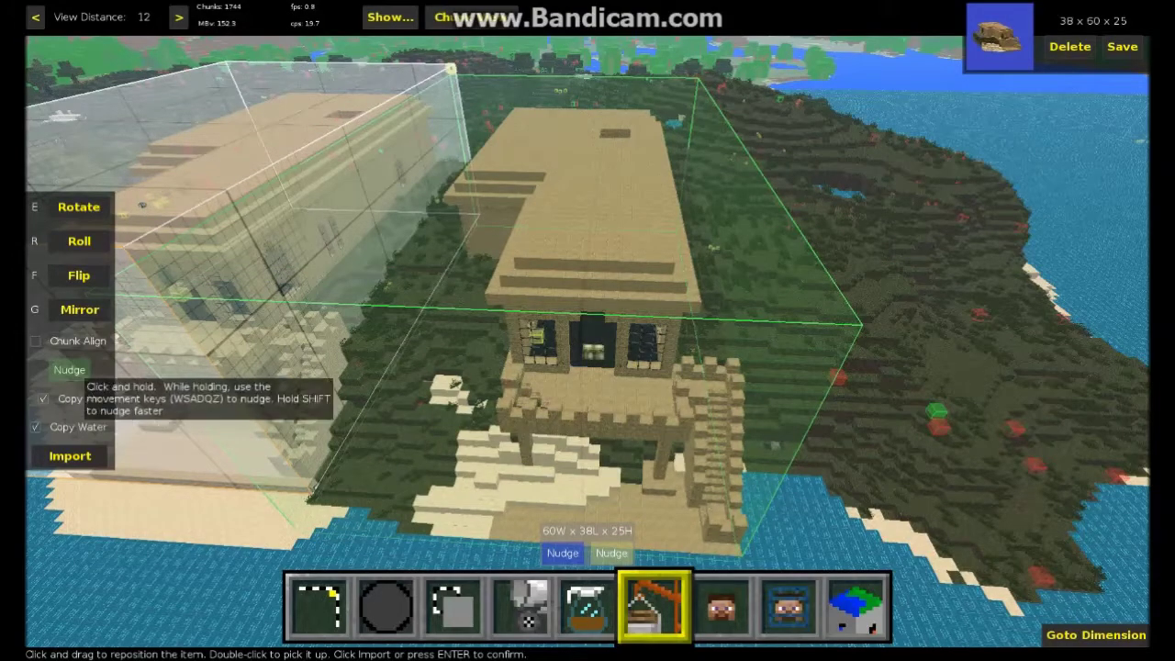
# Step: Raise the pasted house a few blocks and shift it slightly closer to the original house
pyautogui.rightClick(478, 395)
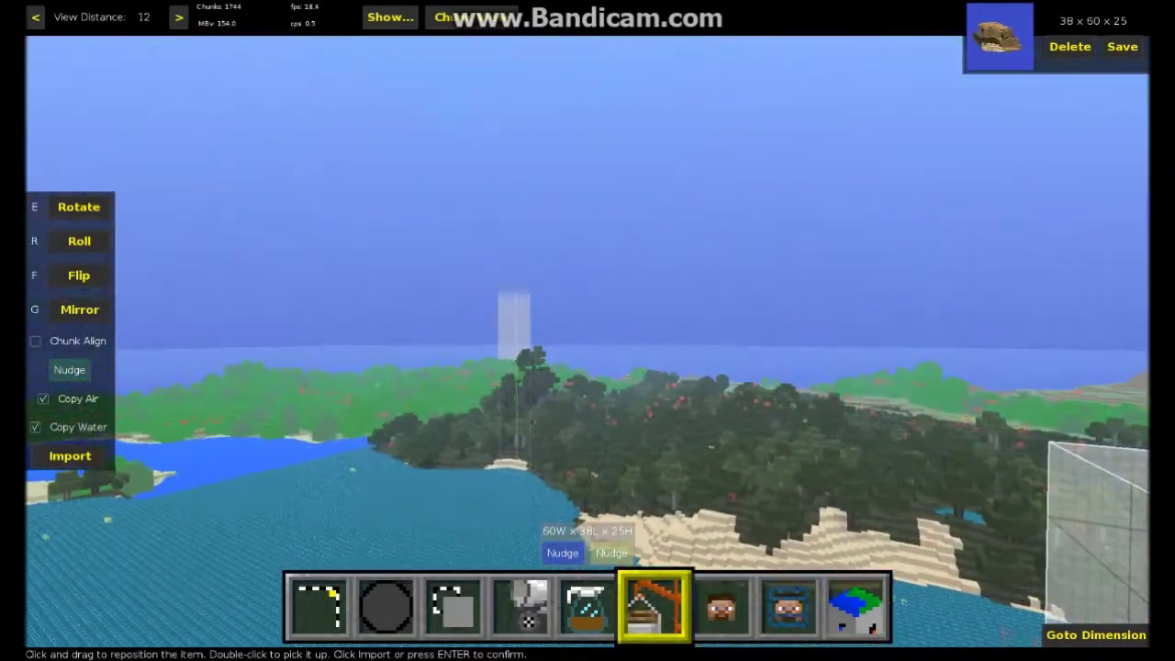
pyautogui.press('w')
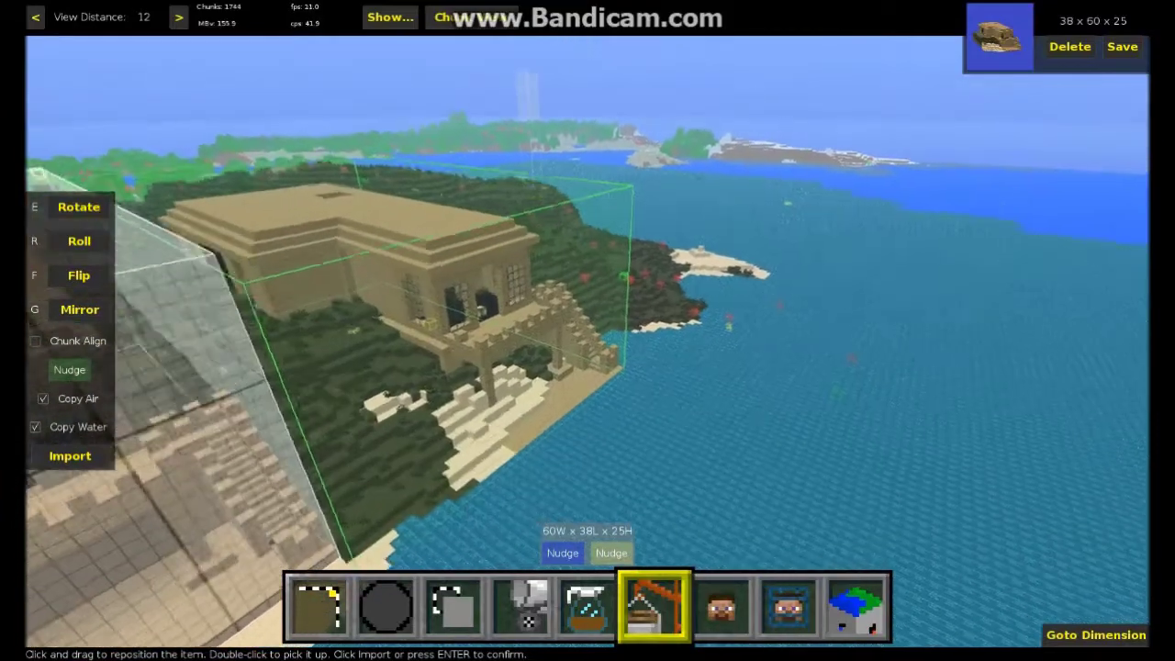
pyautogui.press('w')
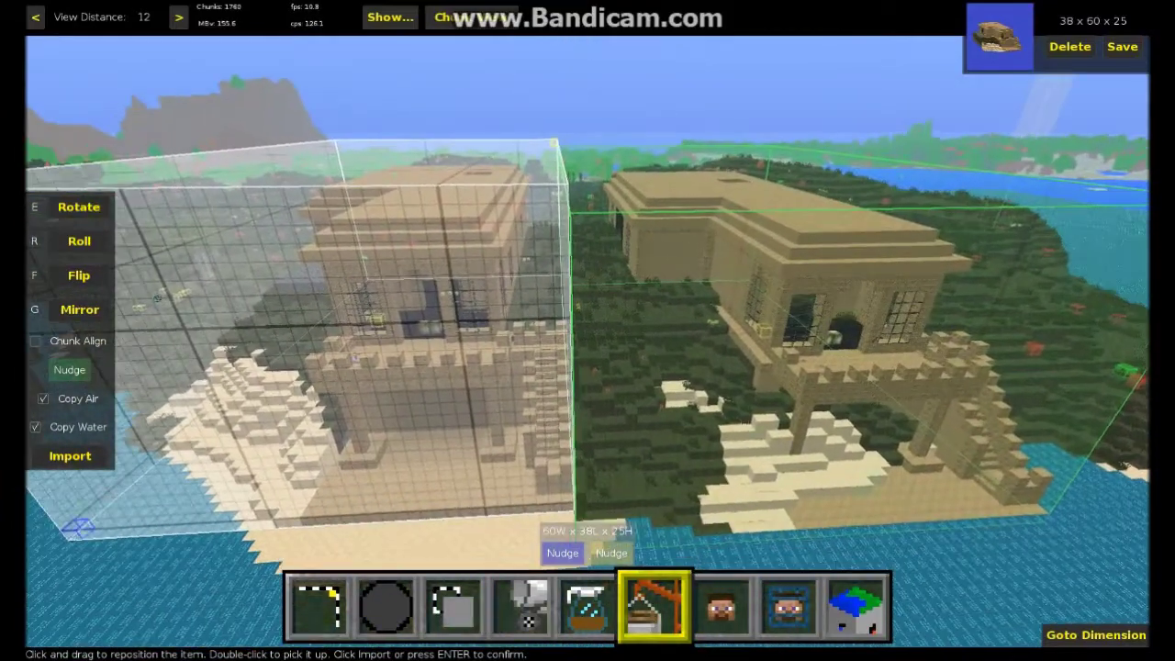
pyautogui.rightClick(587, 330)
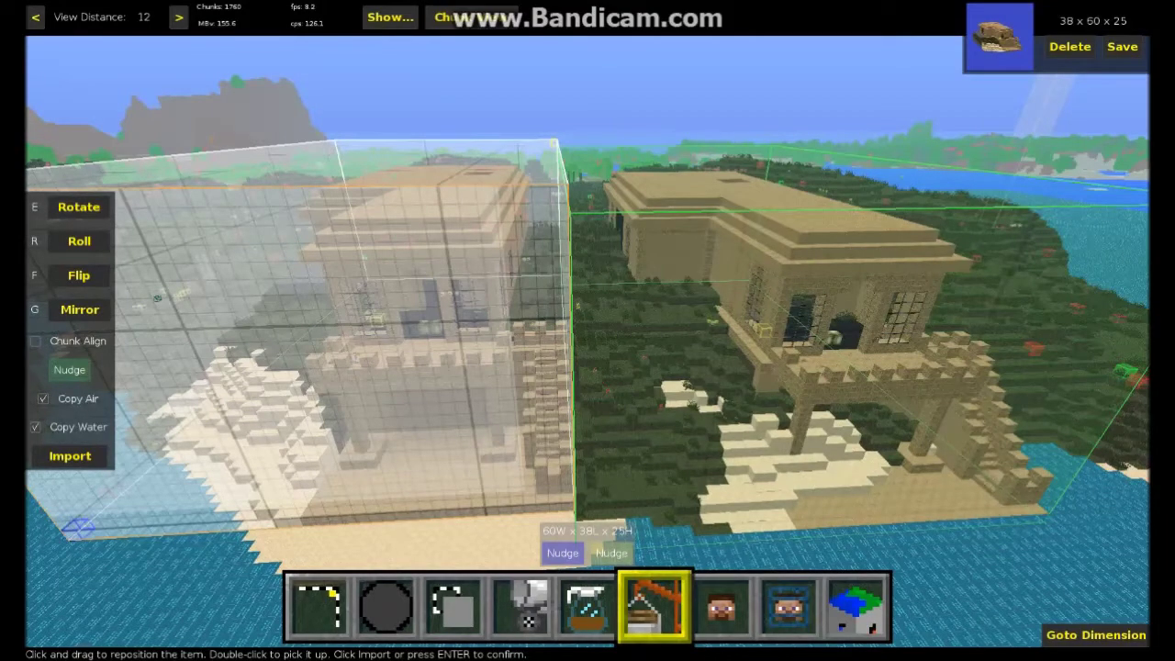
pyautogui.press('q')
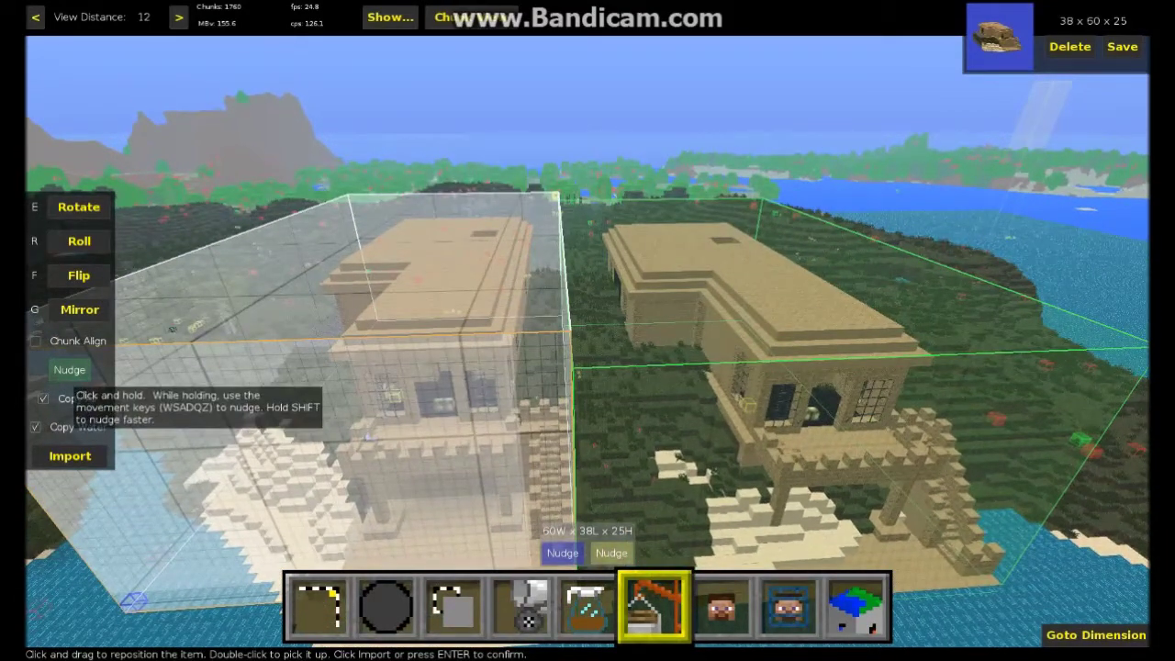
pyautogui.press('q')
pyautogui.press('q')
pyautogui.press('q')
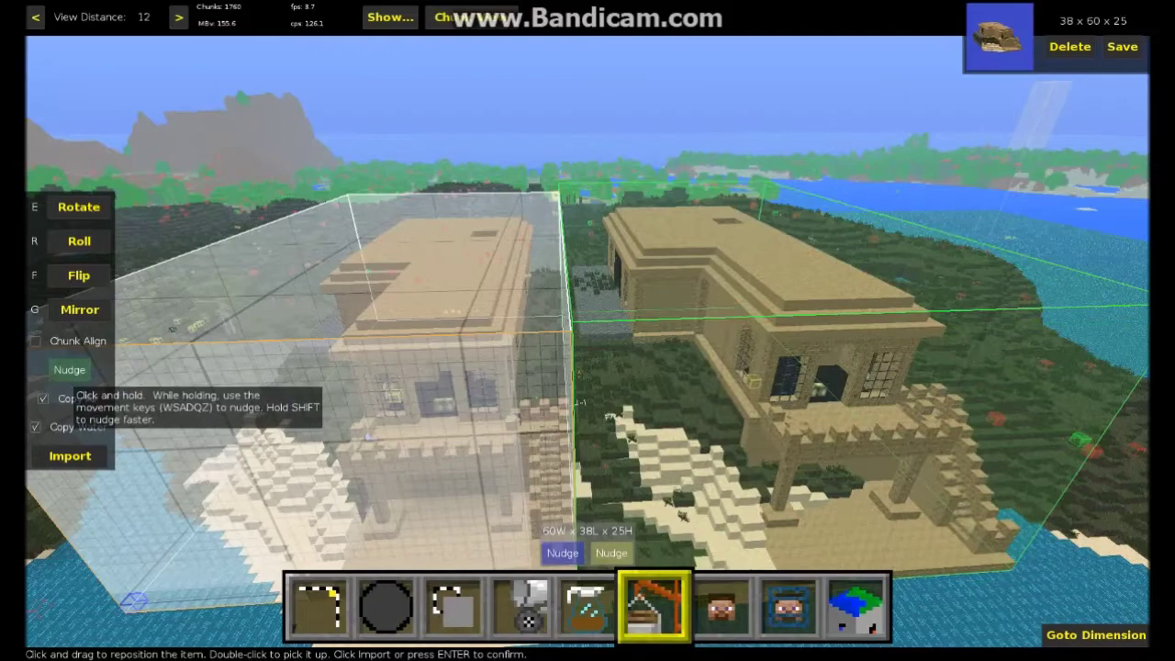
pyautogui.press('q')
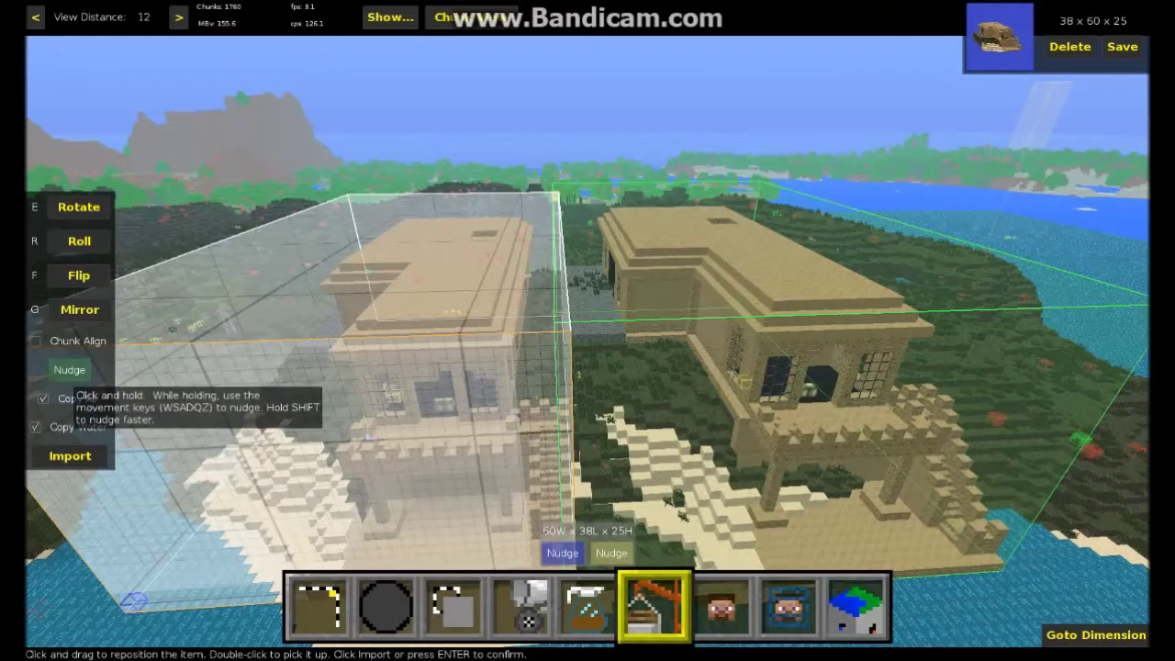
# Step: Nudge the pasted house inland and down until its box lines up with the original selection's front edge and top
pyautogui.press('s')
pyautogui.rightClick(533, 367)
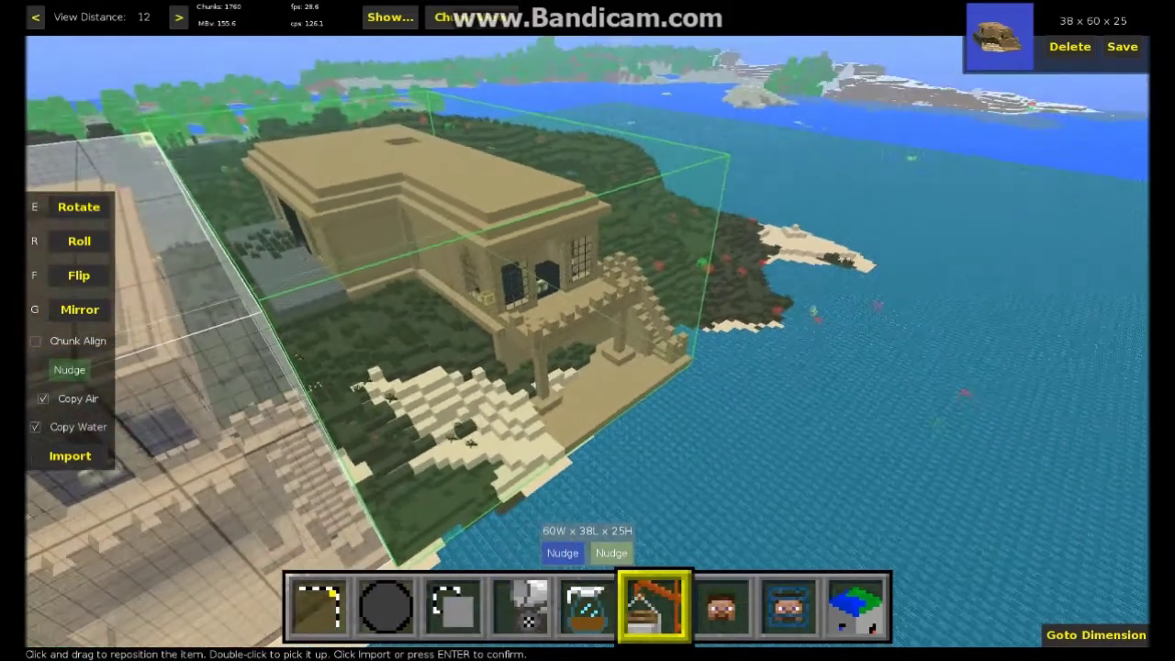
pyautogui.press('w')
pyautogui.press('w')
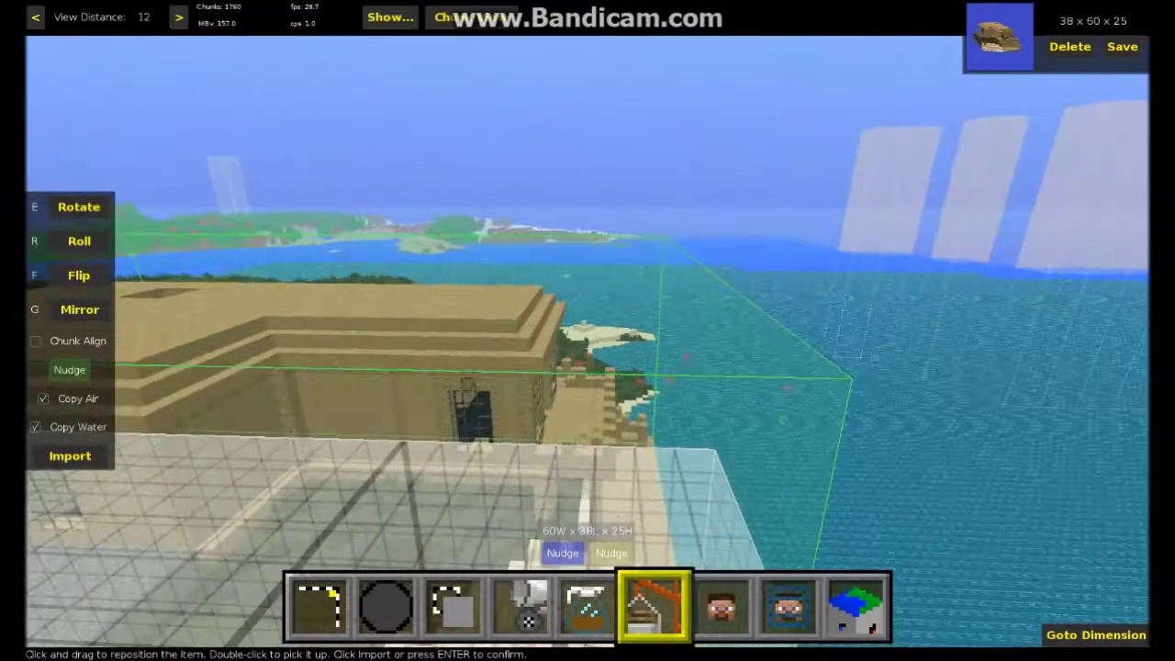
pyautogui.press('s')
pyautogui.rightClick(588, 330)
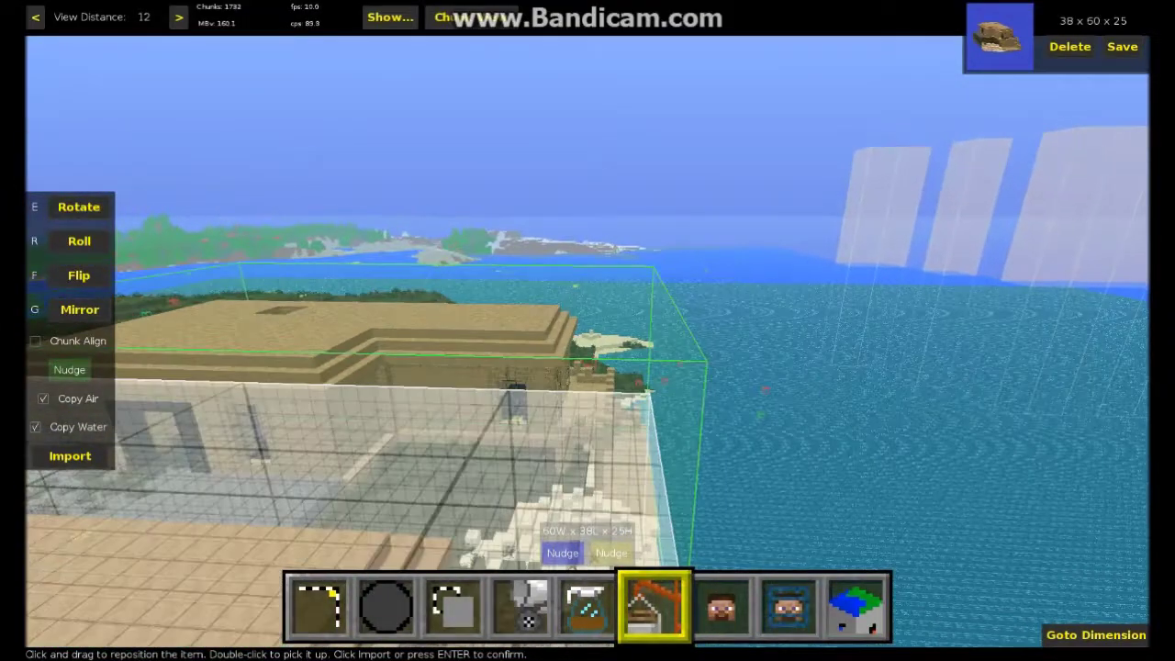
pyautogui.press('w')
pyautogui.press('w')
pyautogui.moveTo(69, 369); pyautogui.dragTo(69, 370)
pyautogui.press('a')
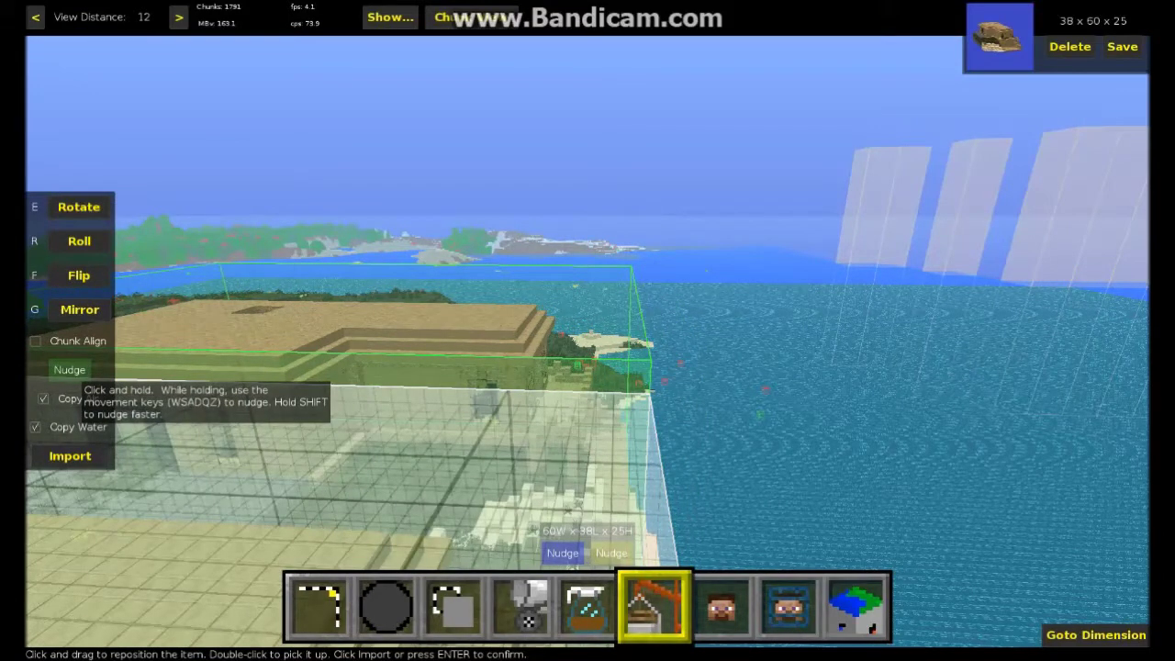
pyautogui.press('z')
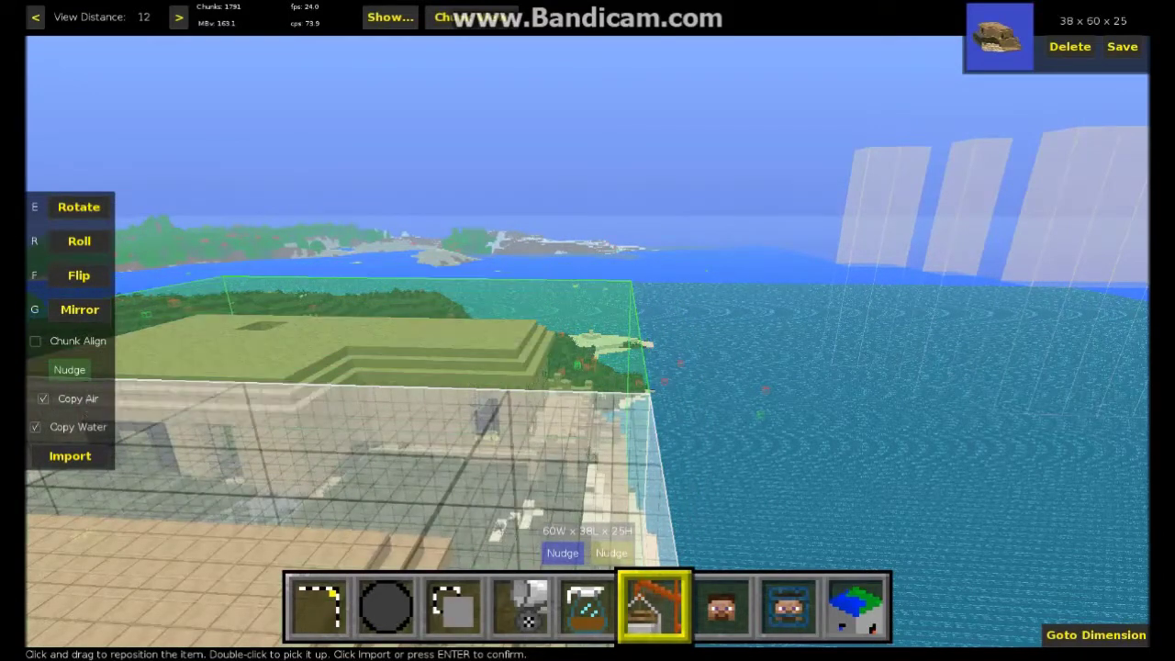
# Step: Import the positioned house copy into the world and clear the selection
pyautogui.rightClick(275, 348)
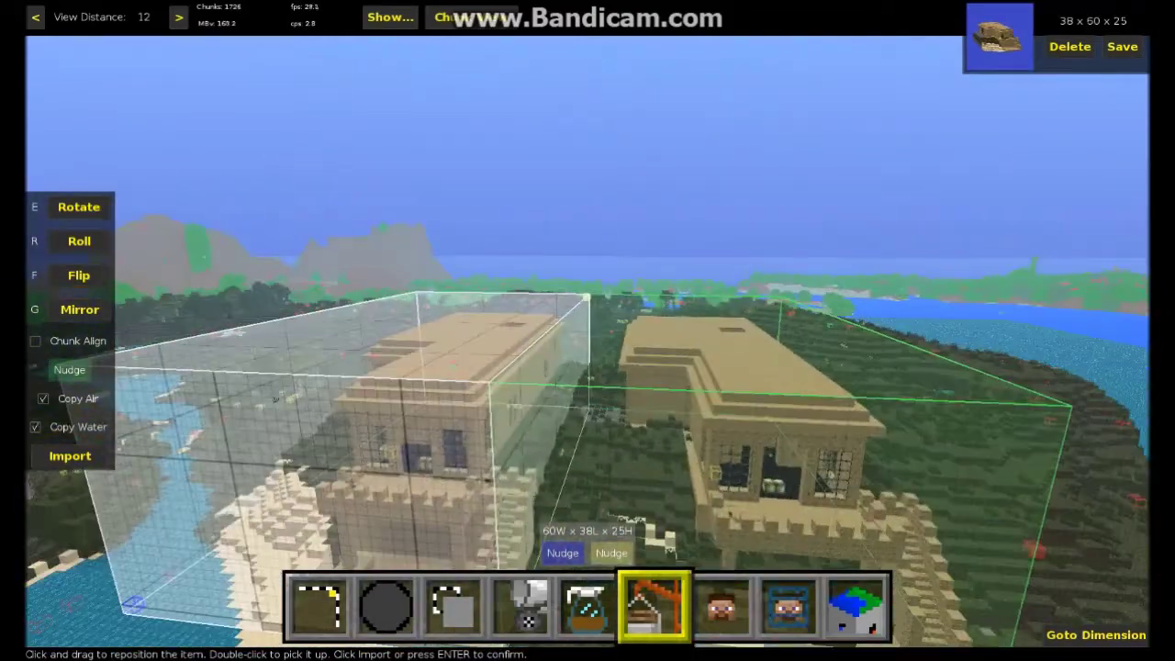
pyautogui.press('s')
pyautogui.press('k')
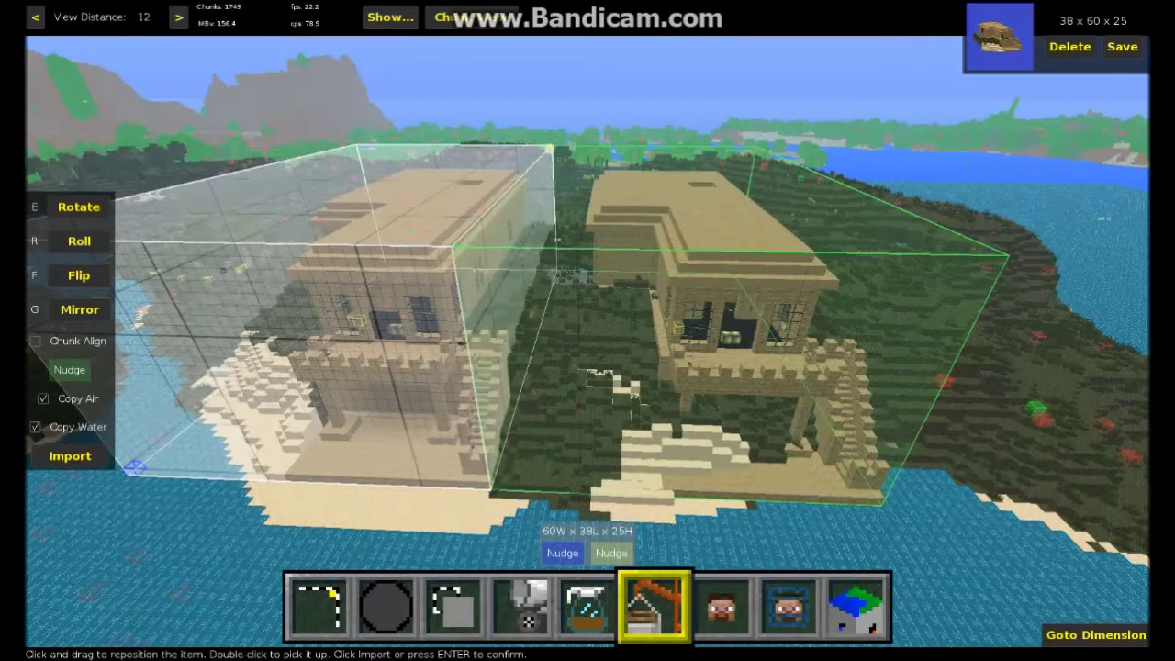
pyautogui.press('Return')
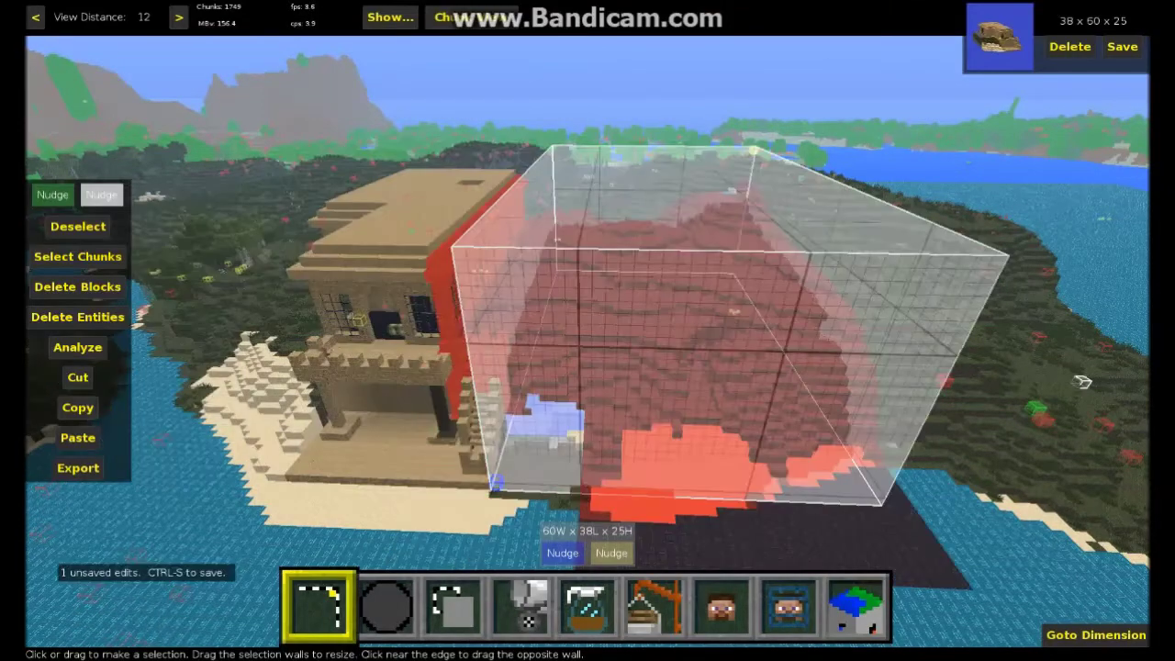
pyautogui.hotkey('ctrl', 'd')
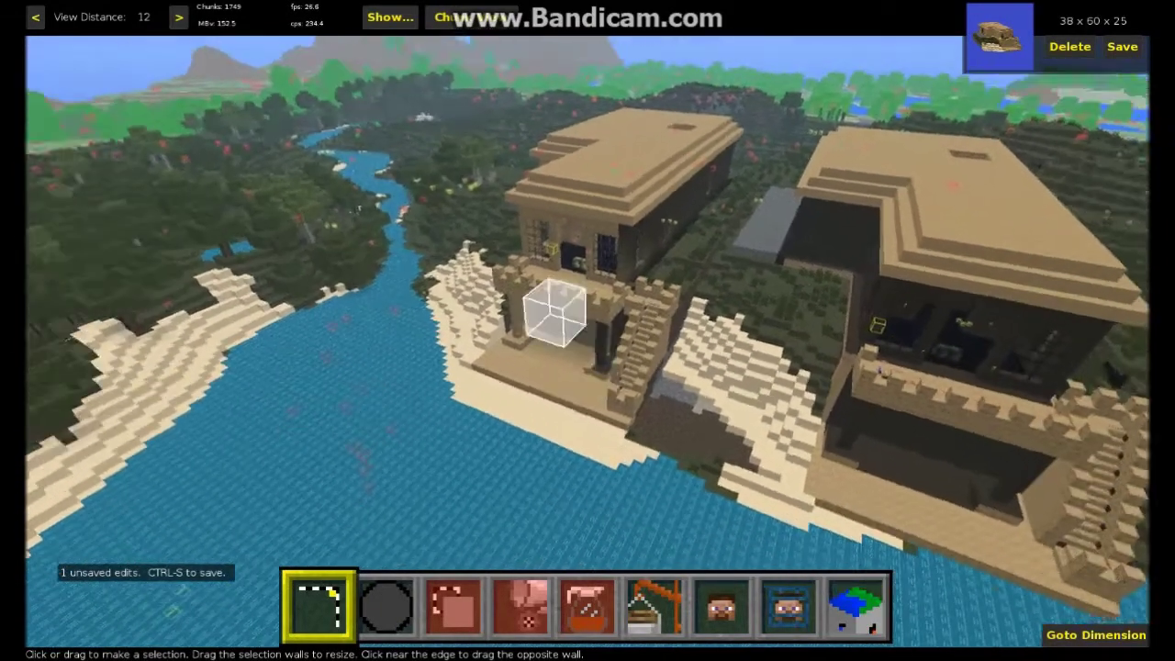
pyautogui.press('w')
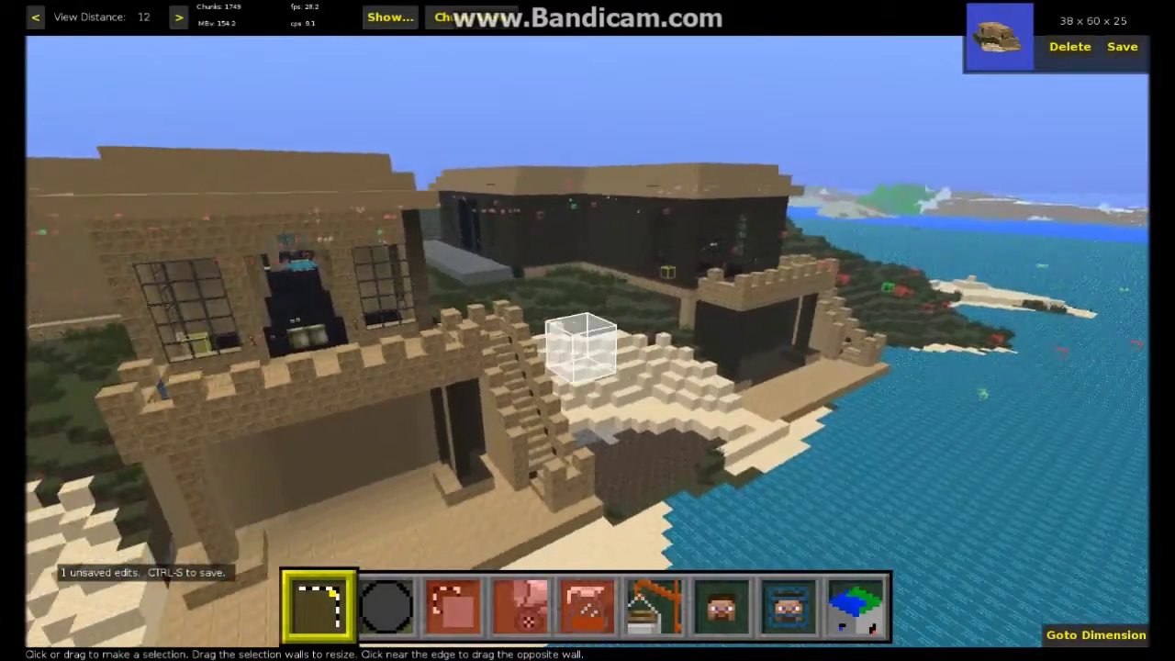
pyautogui.press('s')
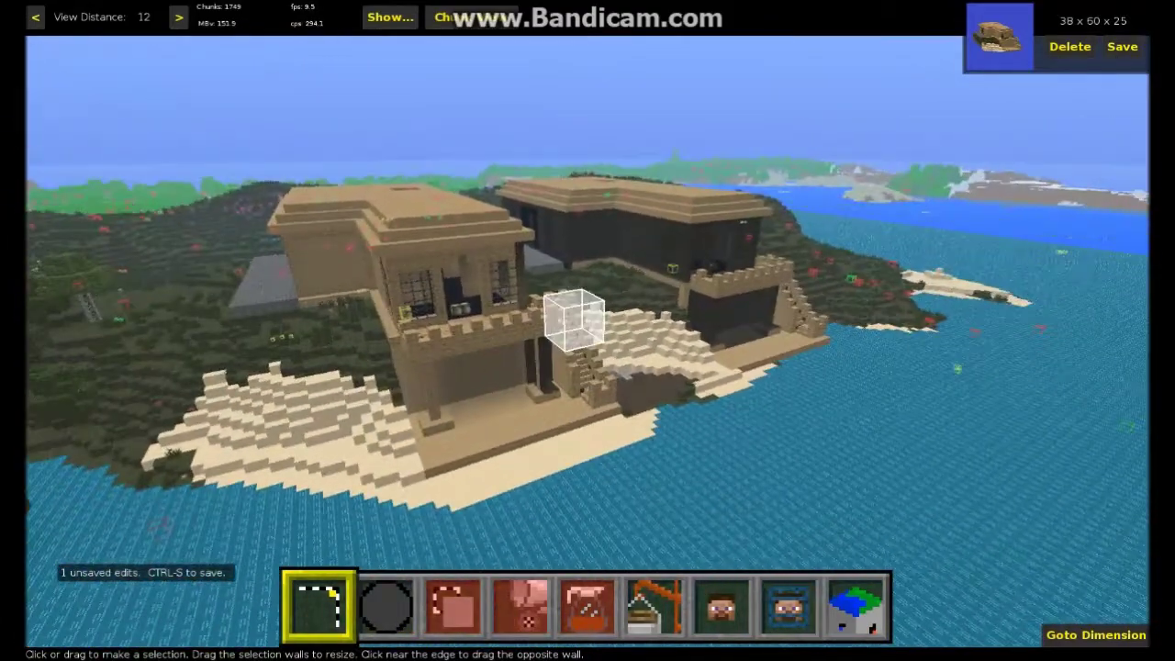
pyautogui.press('w')
pyautogui.press('w')
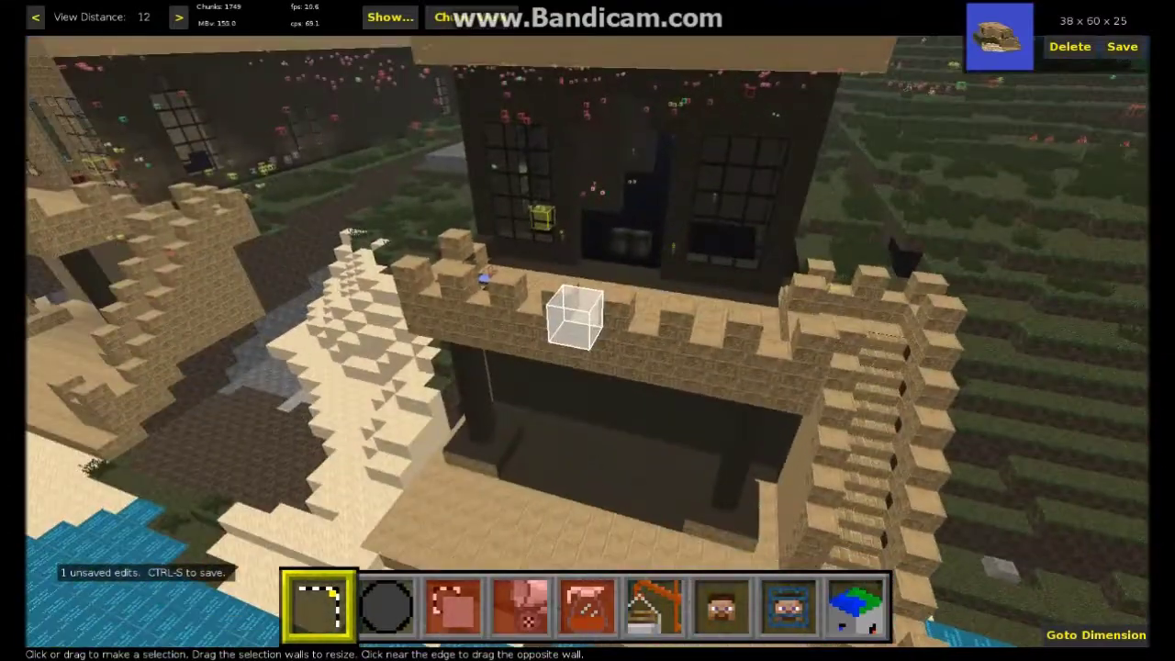
# Step: Paste another copy of the house on the grassy plain beyond the two existing houses and import it
pyautogui.moveTo(575, 316); pyautogui.dragTo(602, 328, button='right')
pyautogui.moveTo(544, 380); pyautogui.dragTo(583, 336, button='right')
pyautogui.press('w')
pyautogui.press('s')
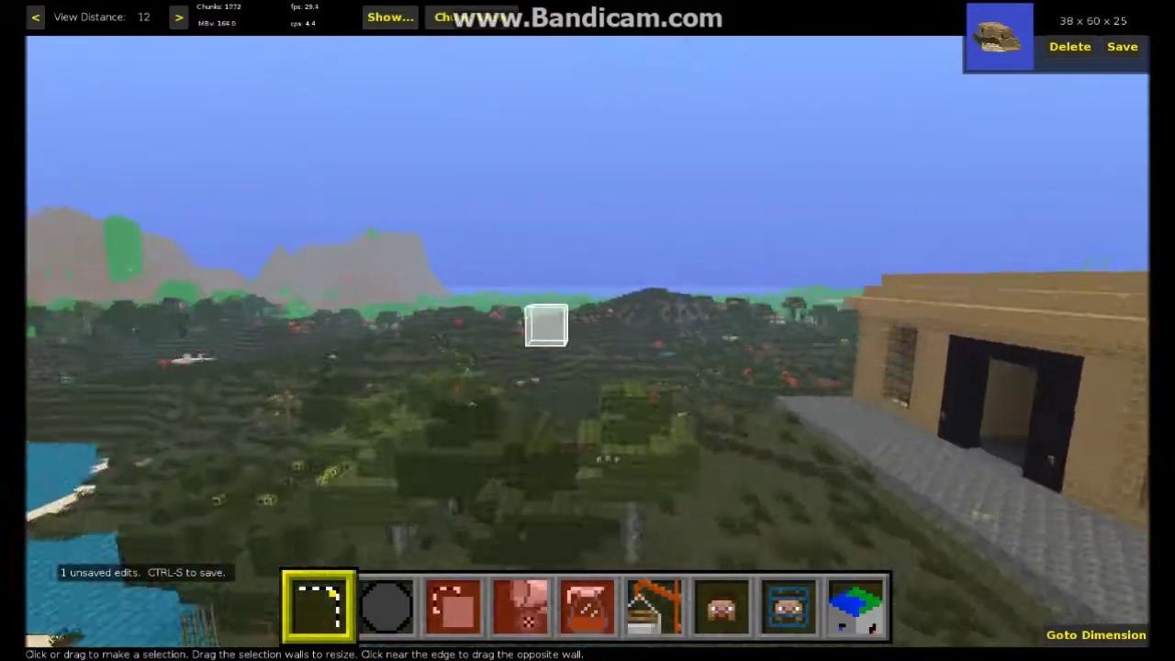
pyautogui.moveTo(598, 353); pyautogui.dragTo(818, 365, button='right')
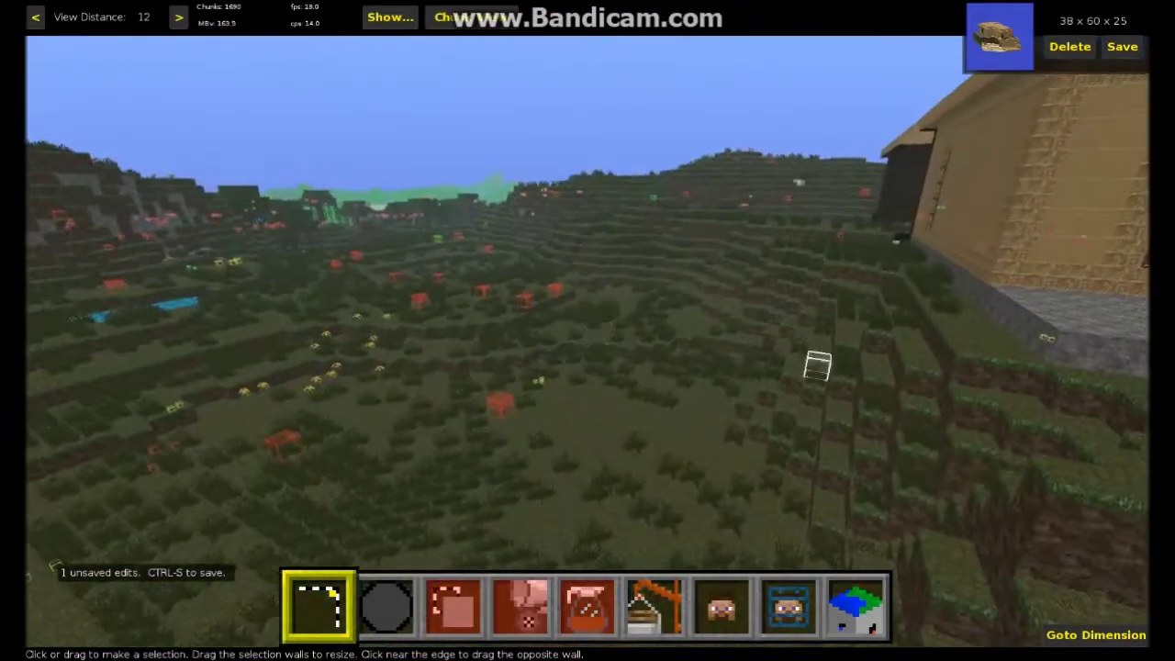
pyautogui.moveTo(634, 333); pyautogui.dragTo(801, 312, button='right')
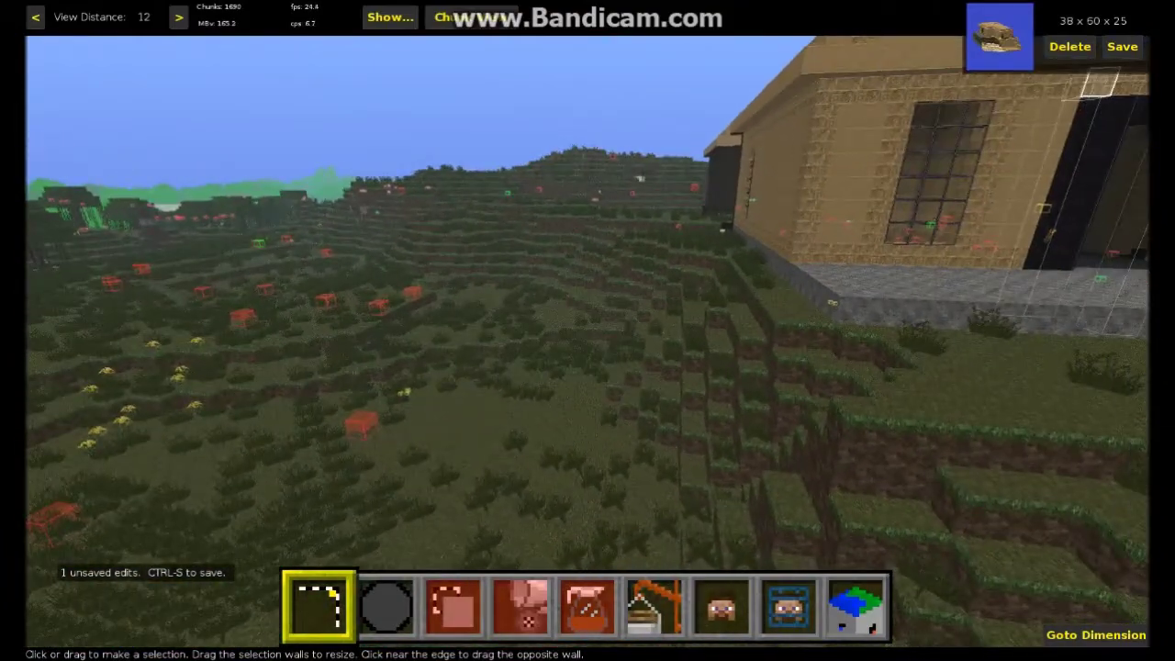
pyautogui.moveTo(459, 324); pyautogui.dragTo(407, 347, button='right')
pyautogui.hotkey('ctrl', 'v')
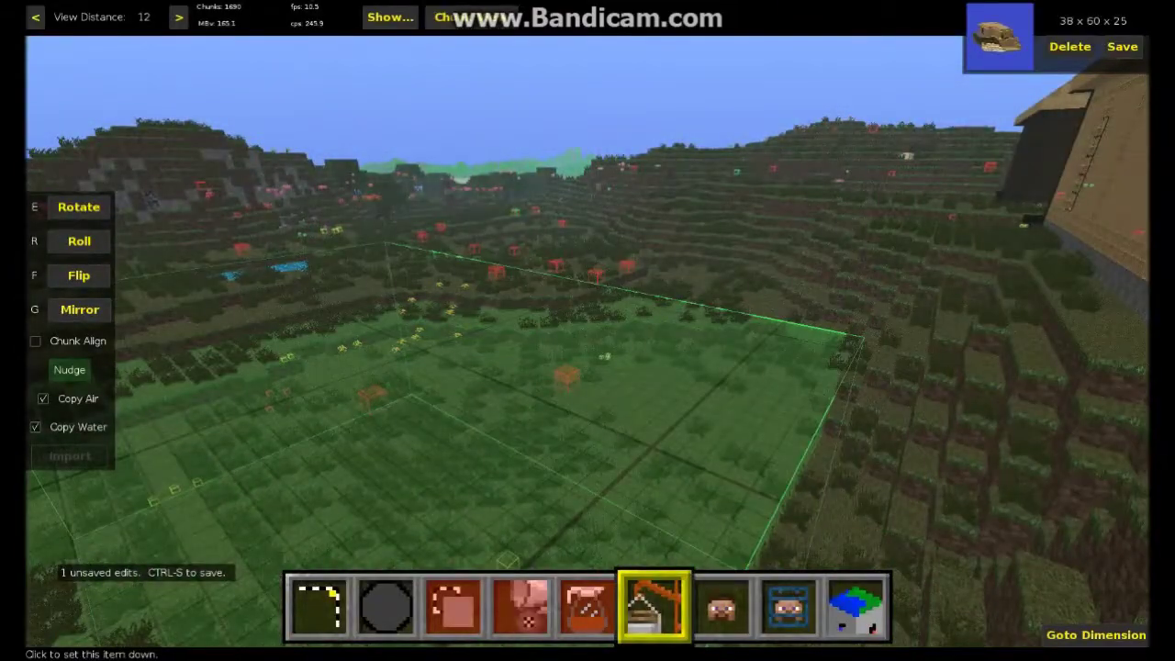
pyautogui.moveTo(587, 333)
pyautogui.mouseDown(button='right')
pyautogui.moveTo(562, 436)
pyautogui.moveTo(680, 368)
pyautogui.moveTo(588, 321)
pyautogui.mouseUp(button='right')
pyautogui.press('s')
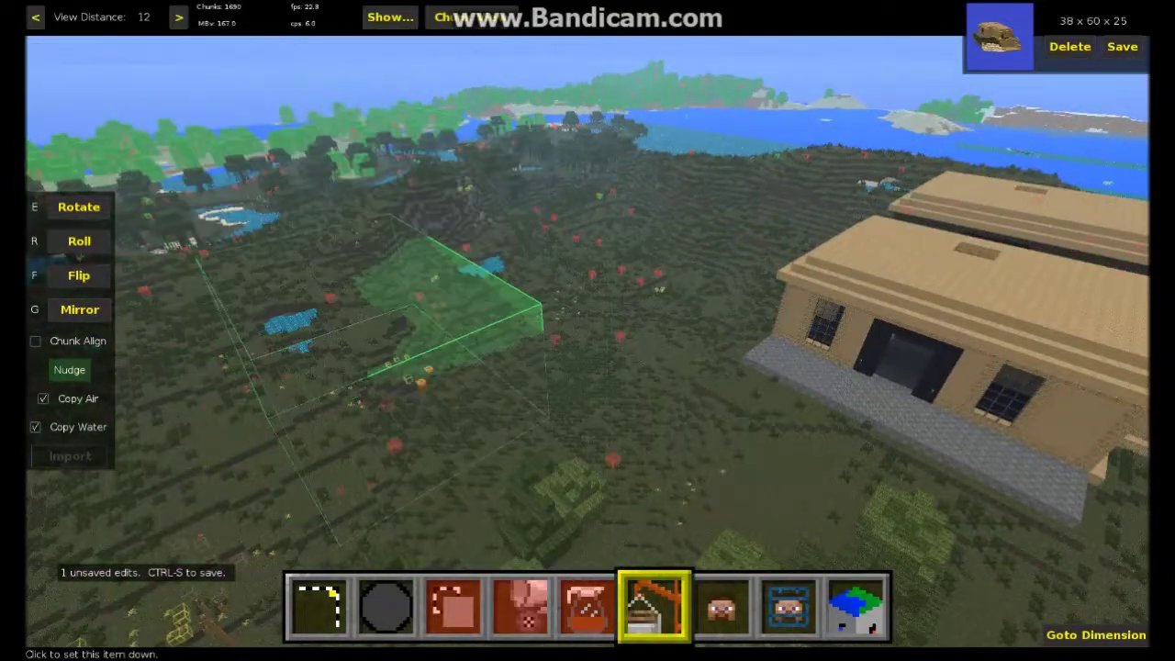
pyautogui.click(456, 386)
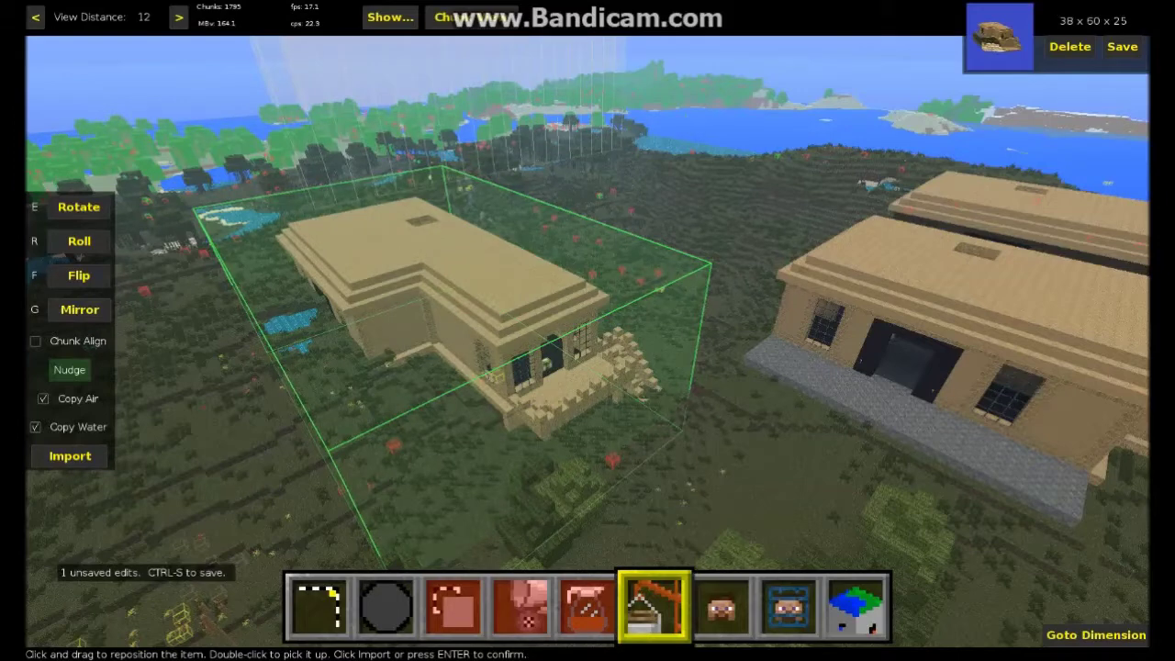
pyautogui.press('Return')
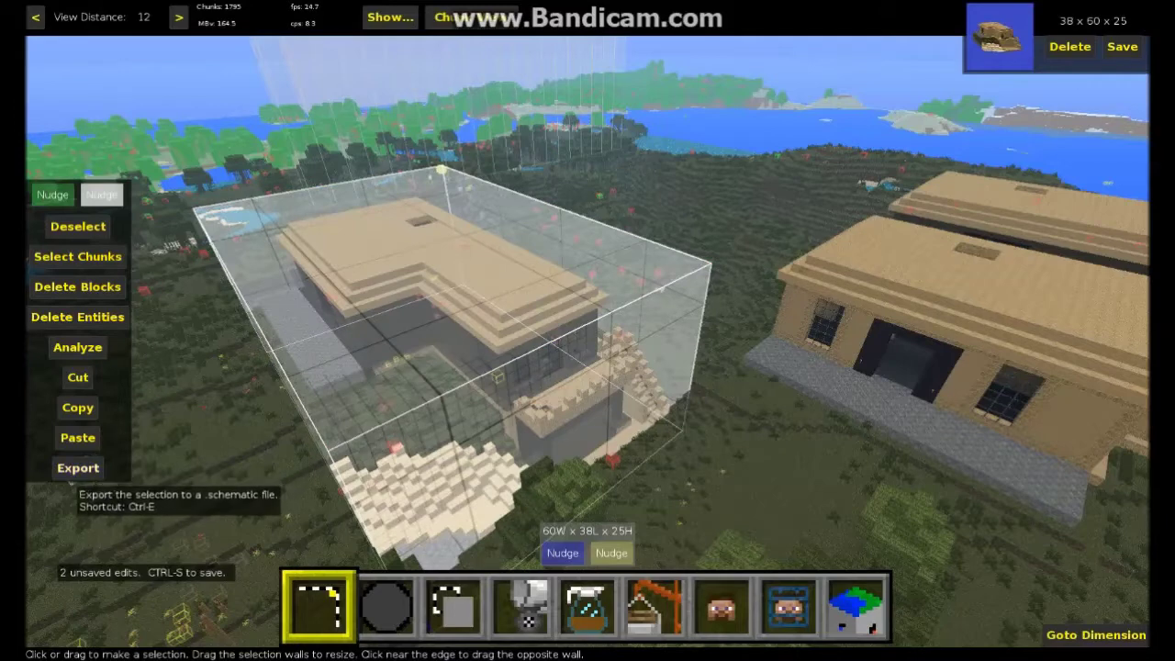
# Step: Export the selected house to a schematic file, and quit the world with its changes saved
pyautogui.click(78, 467)
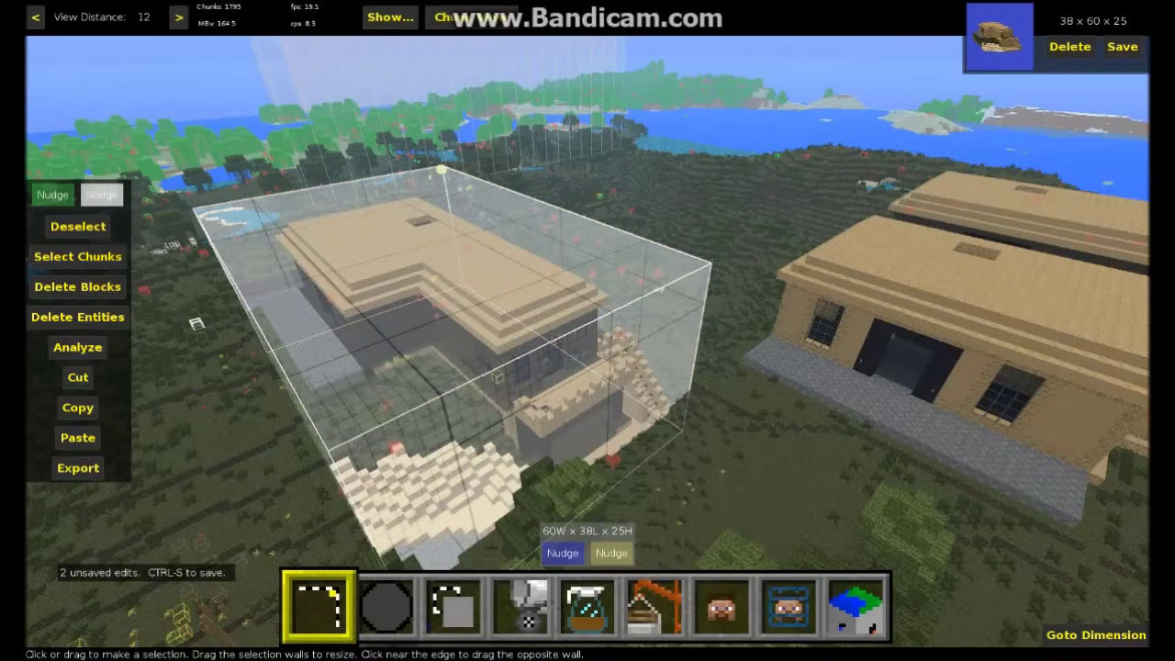
pyautogui.rightClick(492, 232)
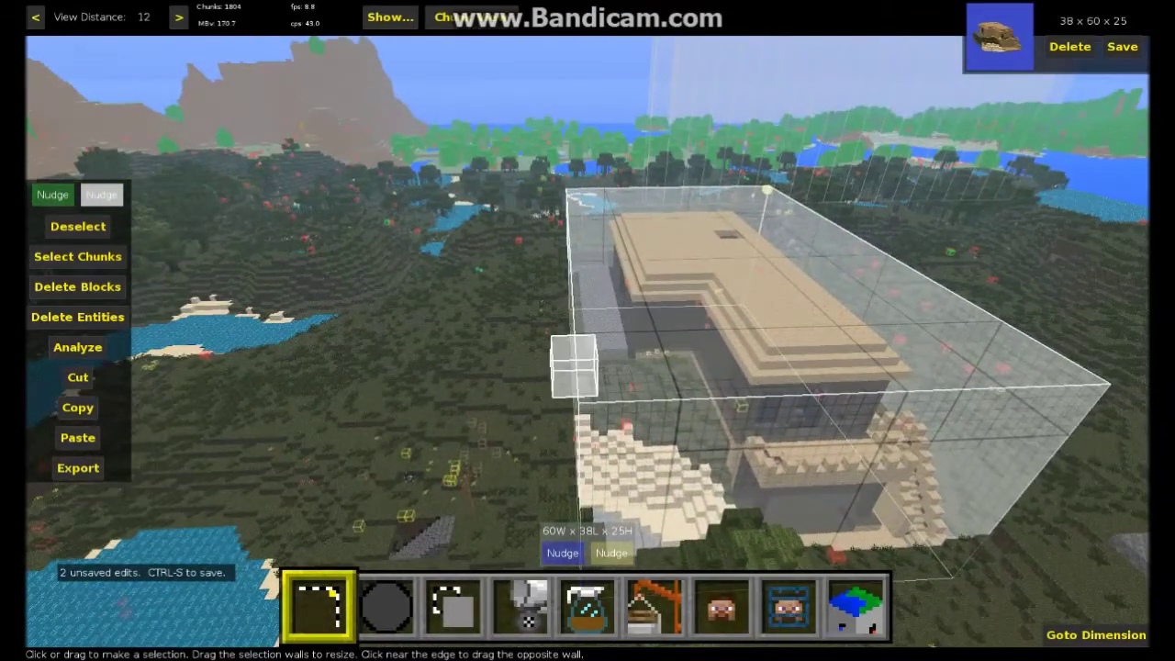
pyautogui.hotkey('ctrl', 'q')
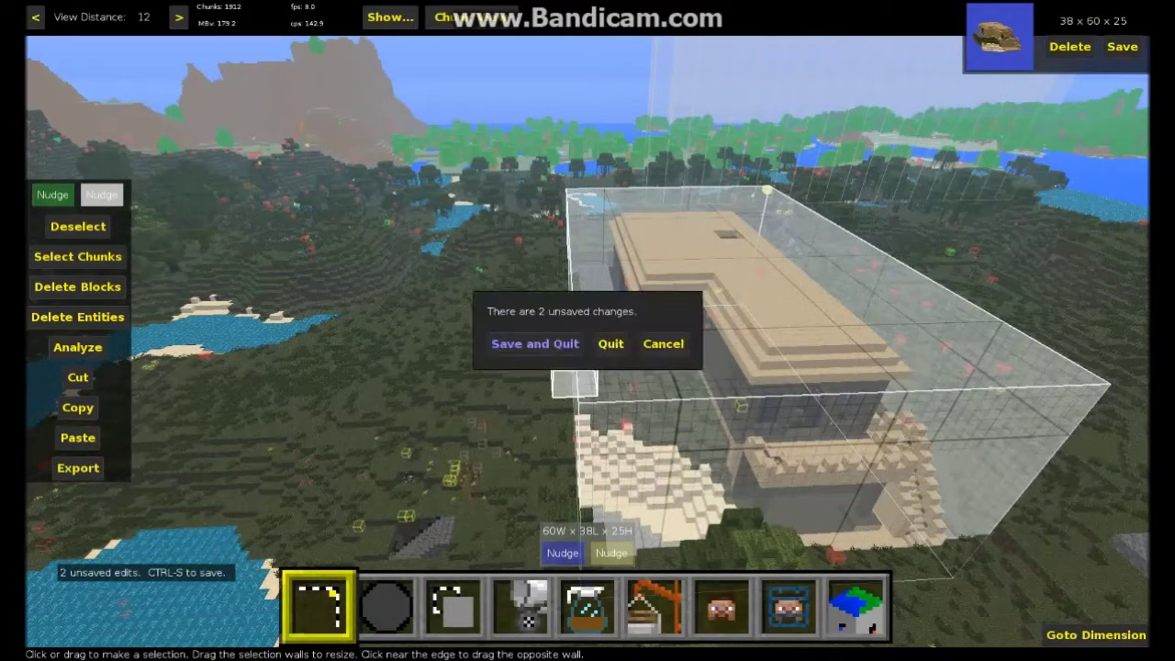
pyautogui.click(535, 343)
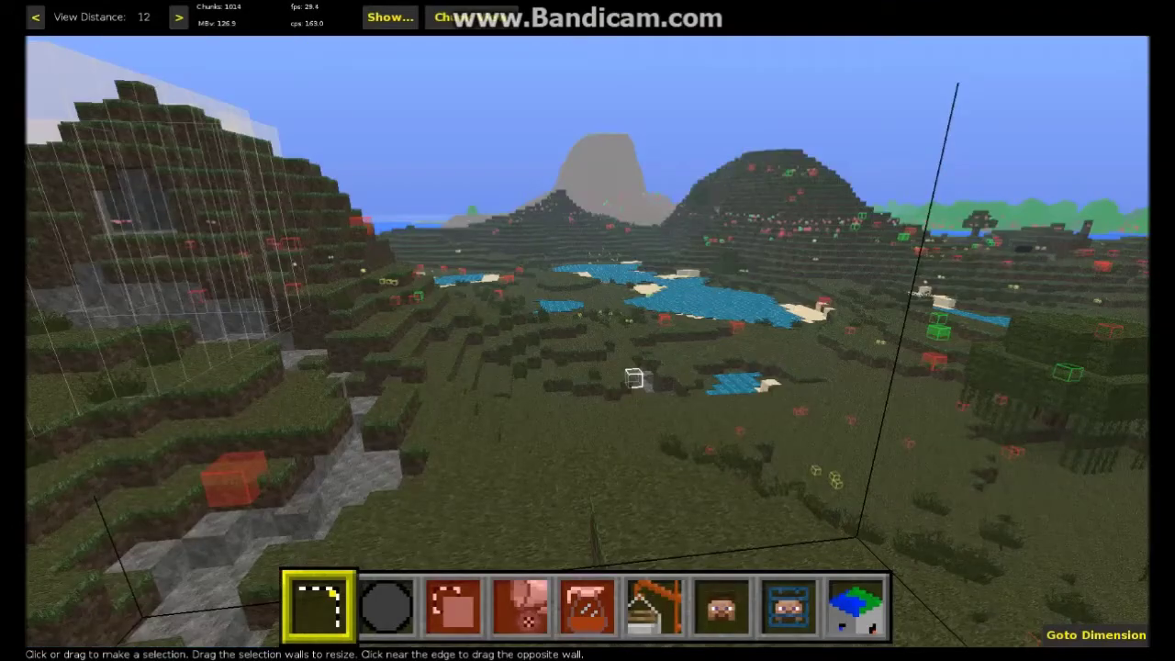
# Step: Survey the hills, lakes and coastline of the newly opened world for a place to put the house
pyautogui.rightClick(635, 378)
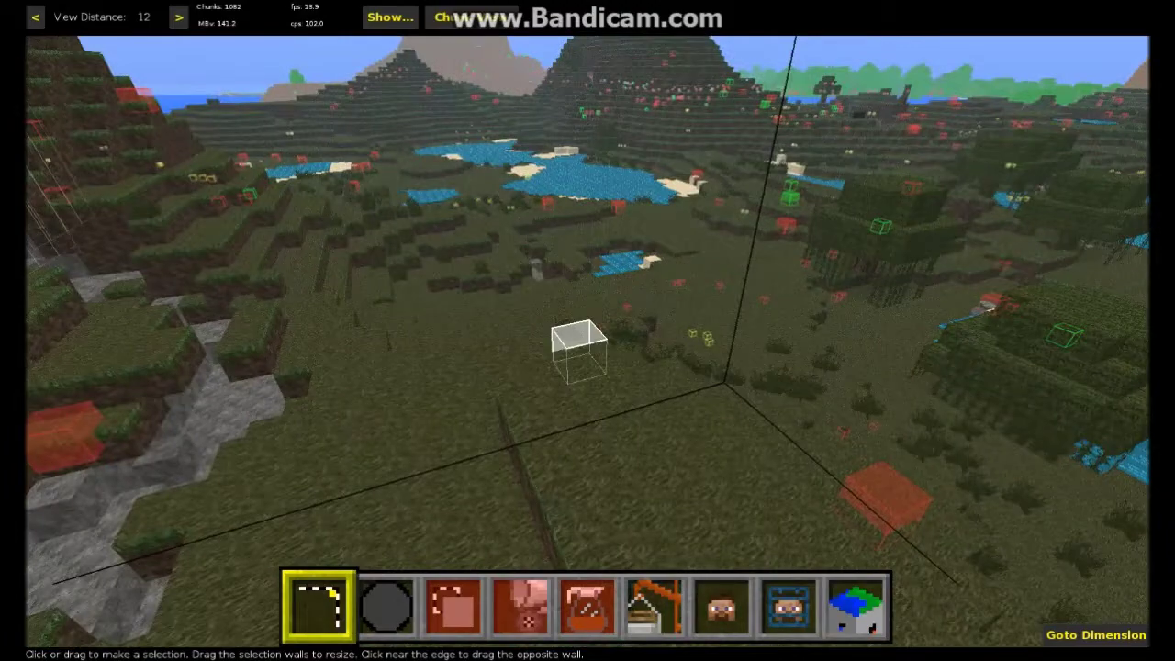
pyautogui.moveTo(578, 349)
pyautogui.mouseDown(button='right')
pyautogui.moveTo(564, 320)
pyautogui.moveTo(564, 336)
pyautogui.moveTo(596, 347)
pyautogui.moveTo(559, 312)
pyautogui.moveTo(582, 349)
pyautogui.moveTo(609, 343)
pyautogui.moveTo(587, 341)
pyautogui.mouseUp(button='right')
pyautogui.press('w')
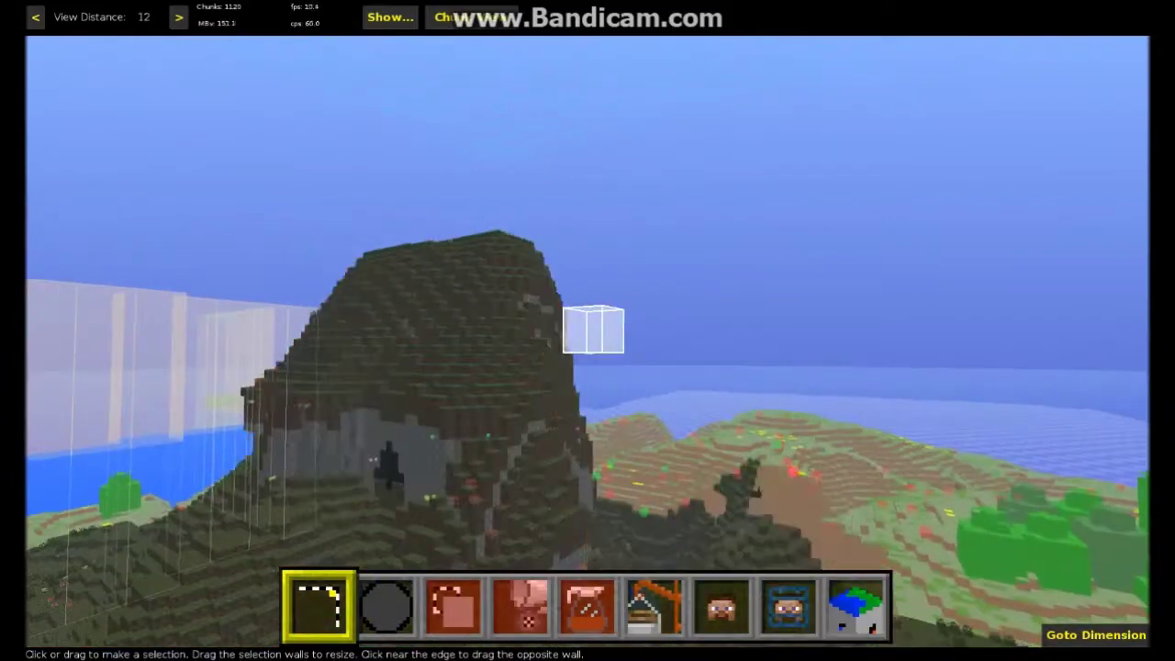
pyautogui.moveTo(593, 330)
pyautogui.mouseDown(button='right')
pyautogui.moveTo(561, 344)
pyautogui.moveTo(561, 315)
pyautogui.moveTo(582, 343)
pyautogui.mouseUp(button='right')
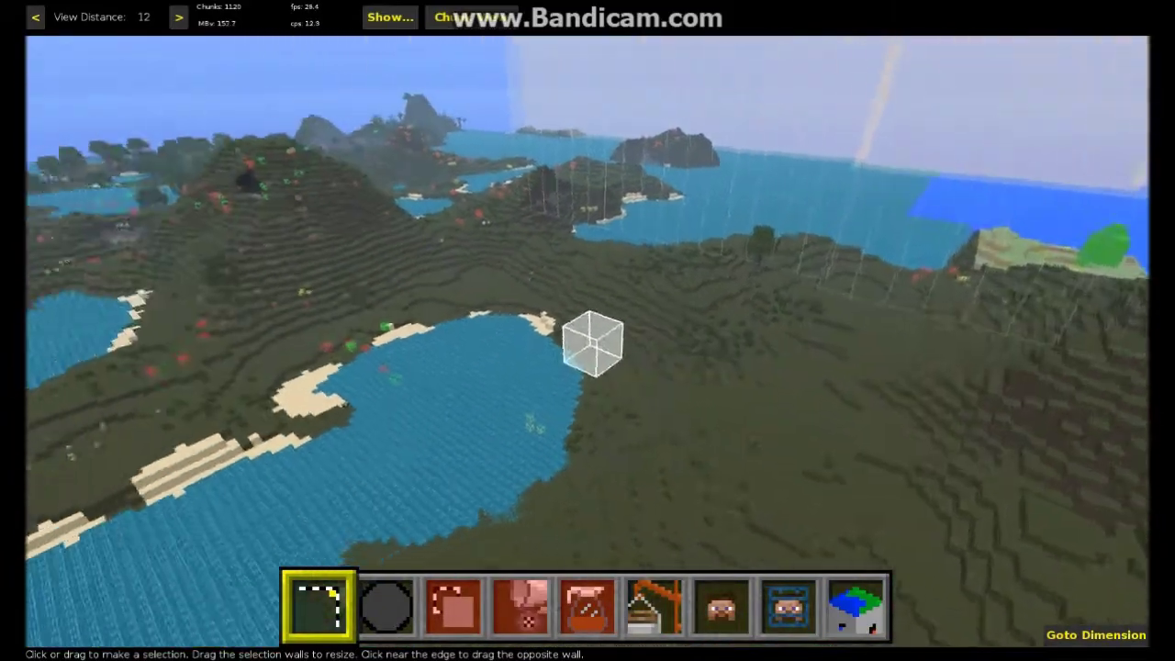
pyautogui.press('w')
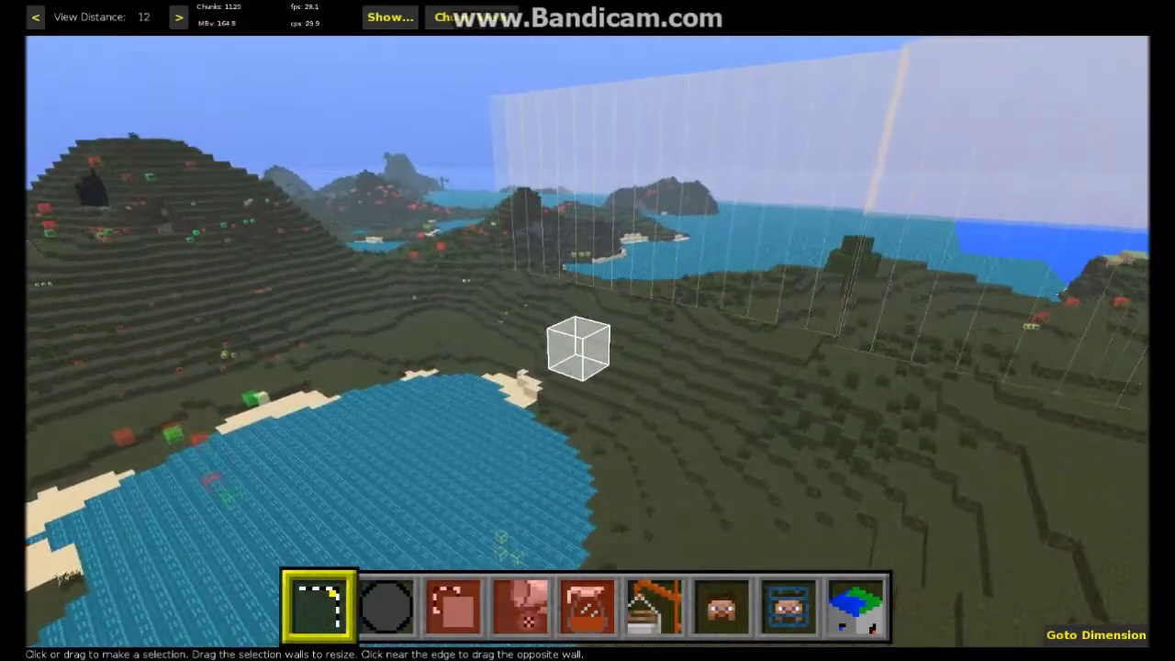
pyautogui.moveTo(578, 347)
pyautogui.mouseDown(button='right')
pyautogui.moveTo(572, 355)
pyautogui.moveTo(579, 342)
pyautogui.moveTo(561, 336)
pyautogui.moveTo(591, 355)
pyautogui.moveTo(553, 315)
pyautogui.moveTo(593, 335)
pyautogui.mouseUp(button='right')
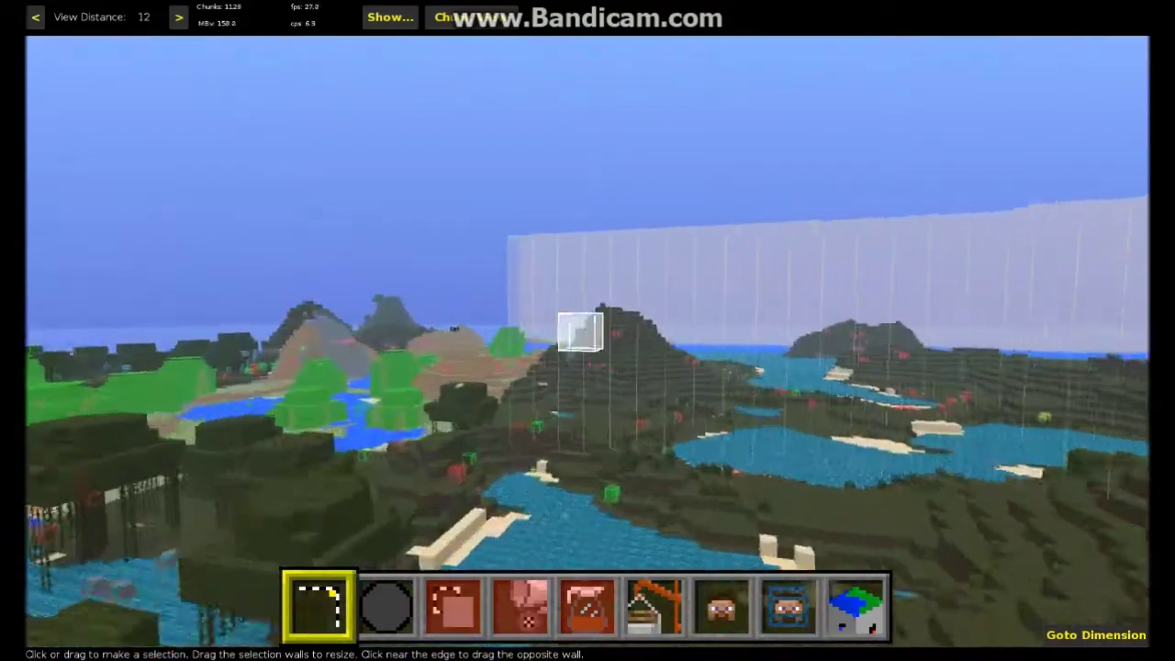
pyautogui.moveTo(581, 332); pyautogui.dragTo(642, 378, button='right')
pyautogui.press('w')
pyautogui.press('space')
pyautogui.press('s')
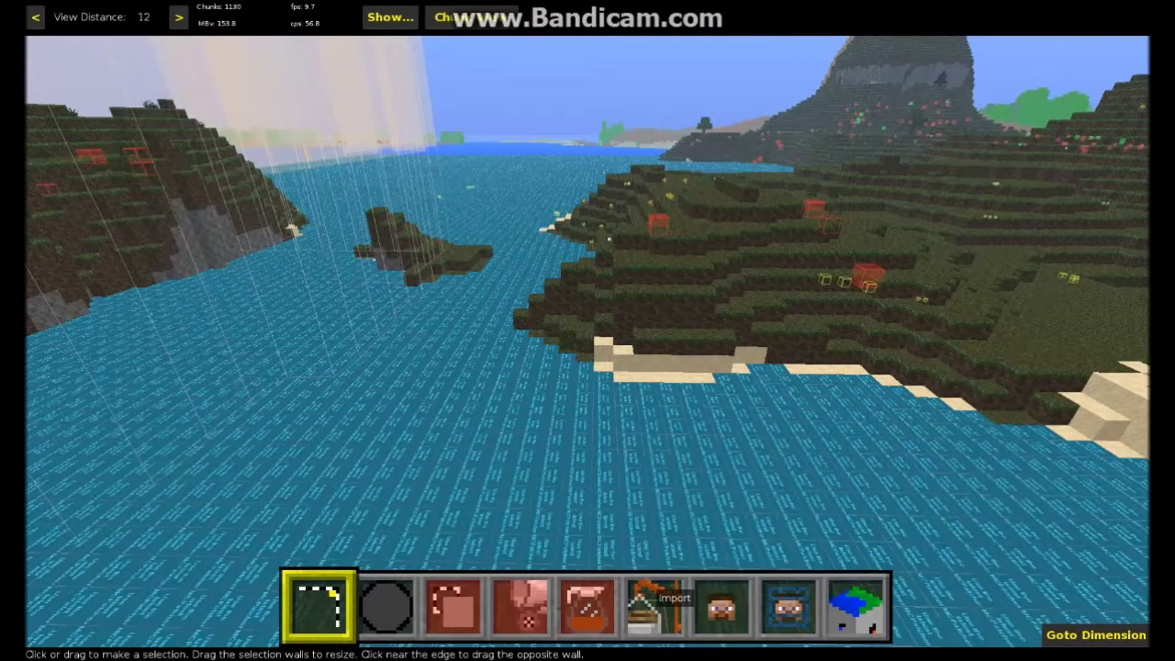
# Step: Load the exported house with the Import tool and set it down at the tip of the headland beside the islets
pyautogui.click(654, 604)
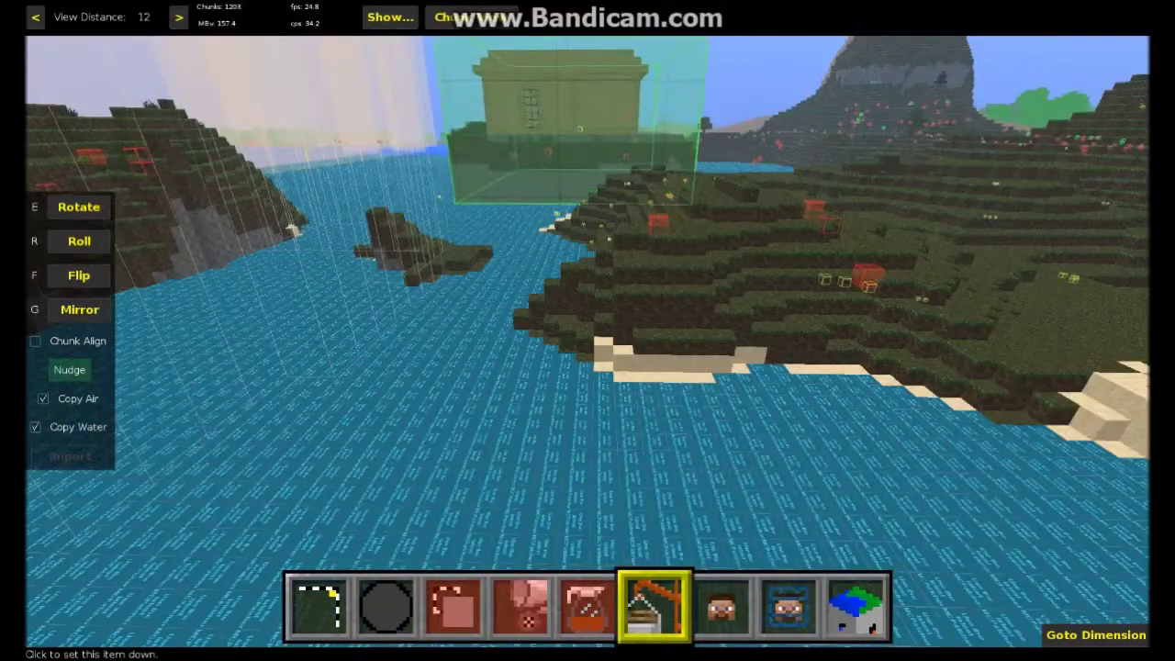
pyautogui.click(580, 212)
pyautogui.press('s')
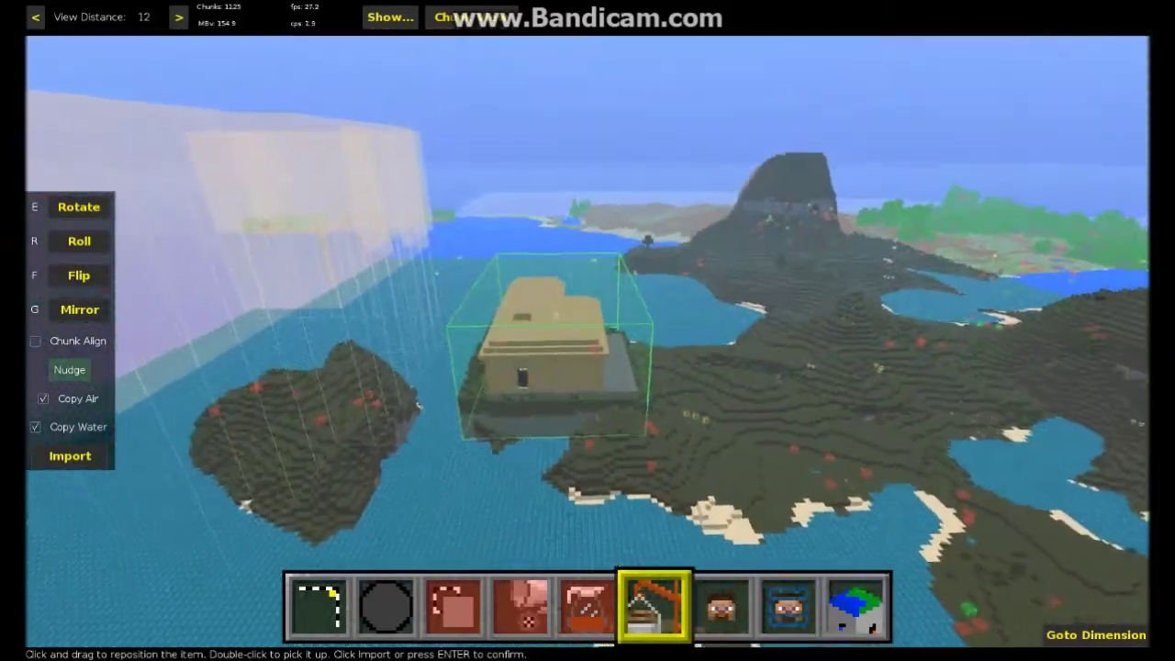
# Step: Rotate the placed house a half turn so its balcony and stairs face the near shore
pyautogui.press('w')
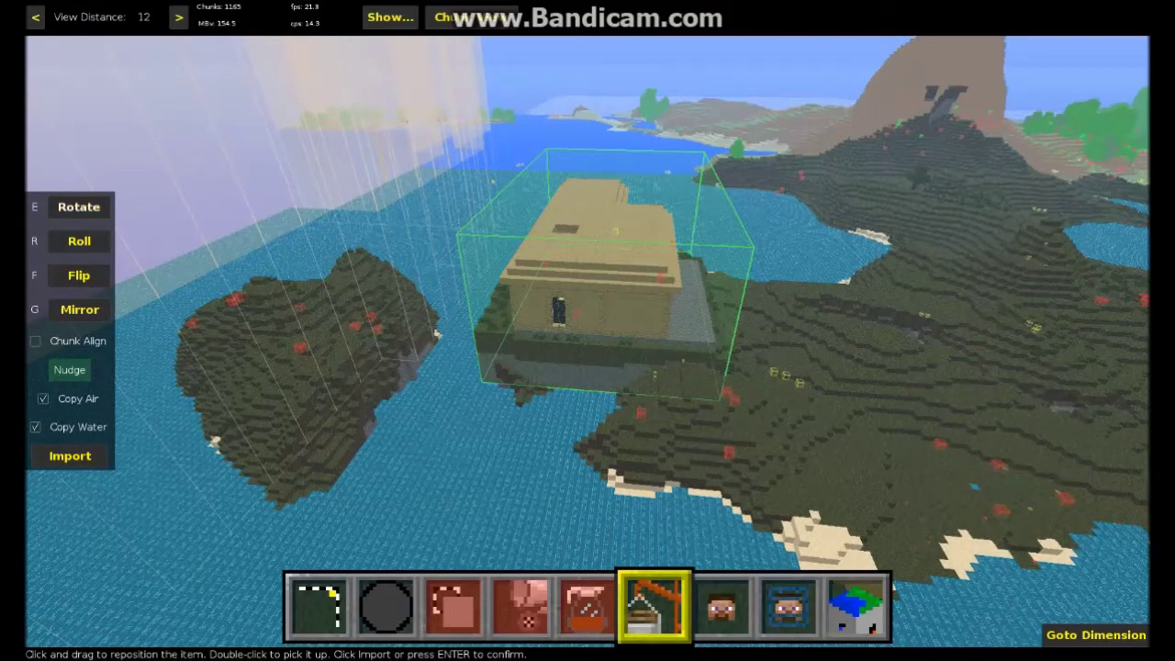
pyautogui.click(79, 207)
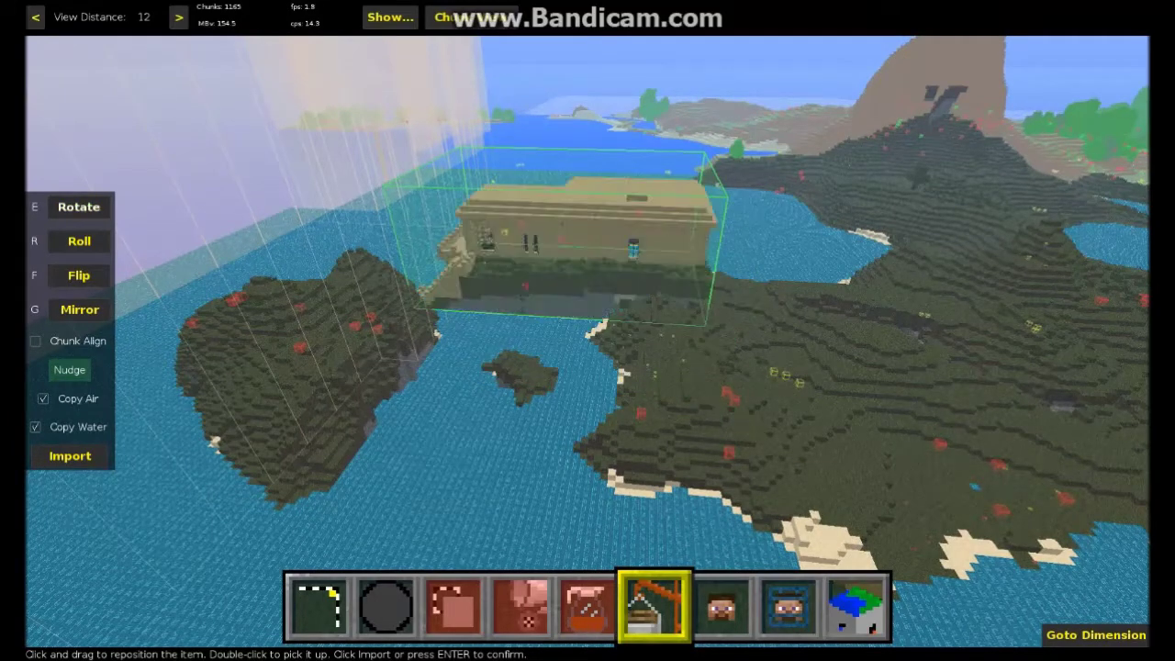
pyautogui.click(79, 208)
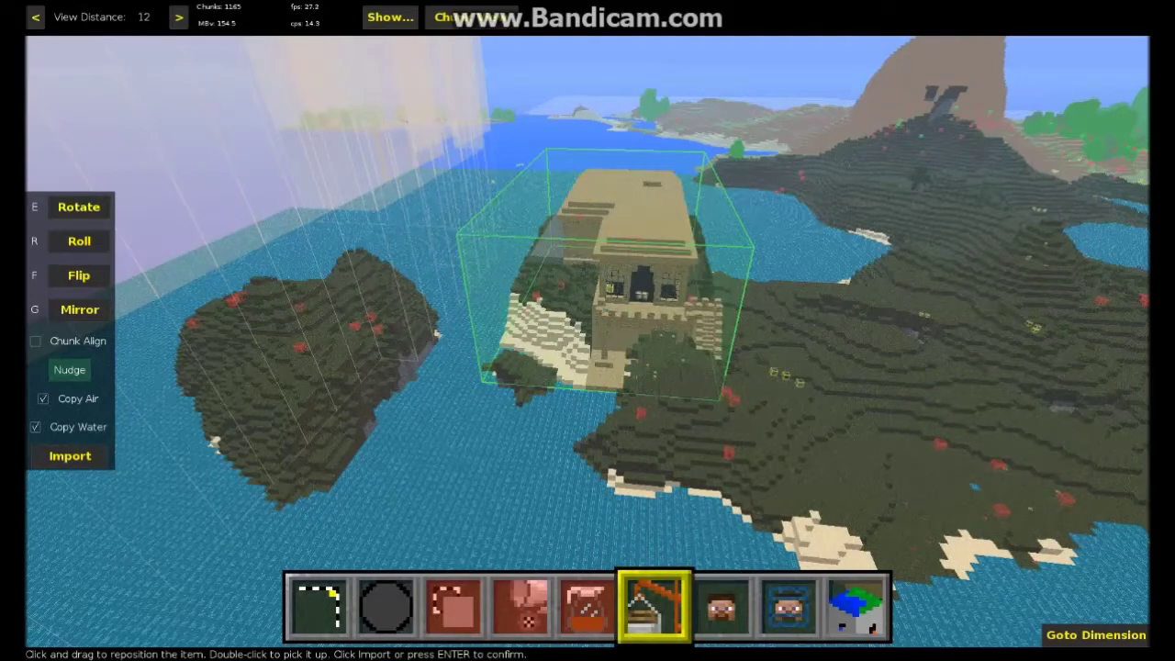
# Step: Nudge the house toward the near shore until its balcony reaches the beach edge of the headland
pyautogui.press('s')
pyautogui.press('s')
pyautogui.press('s')
pyautogui.press('s')
pyautogui.press('s')
pyautogui.press('s')
pyautogui.press('s')
pyautogui.press('s')
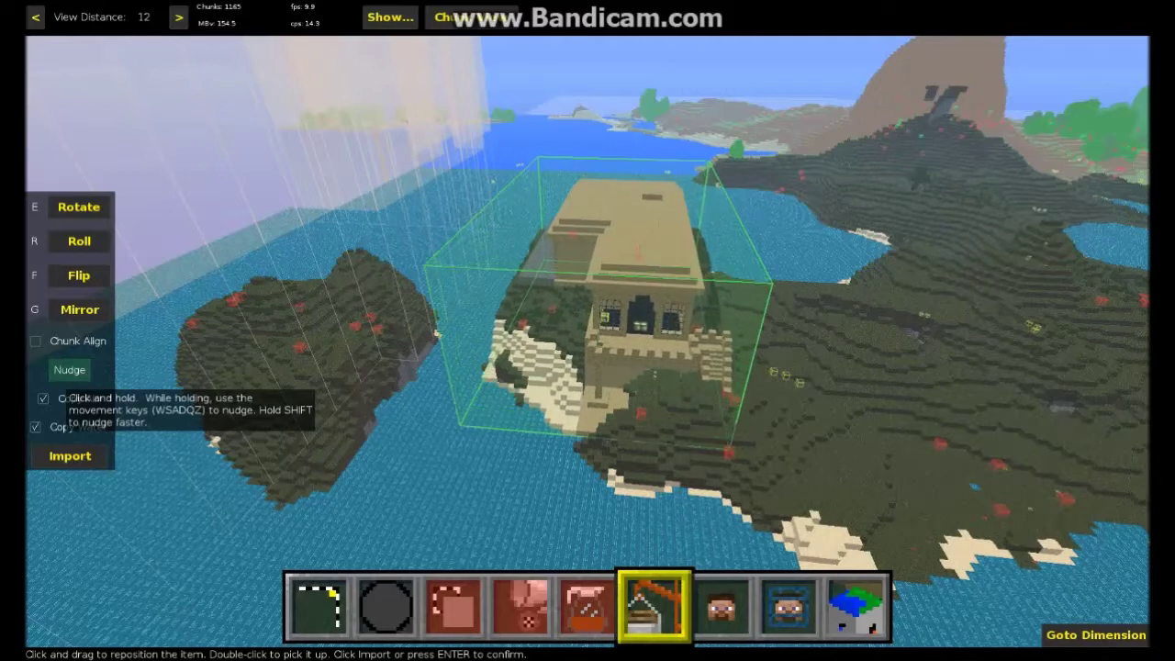
pyautogui.press('s')
pyautogui.press('s')
pyautogui.press('s')
pyautogui.press('s')
pyautogui.press('s')
pyautogui.press('s')
pyautogui.press('s')
pyautogui.press('s')
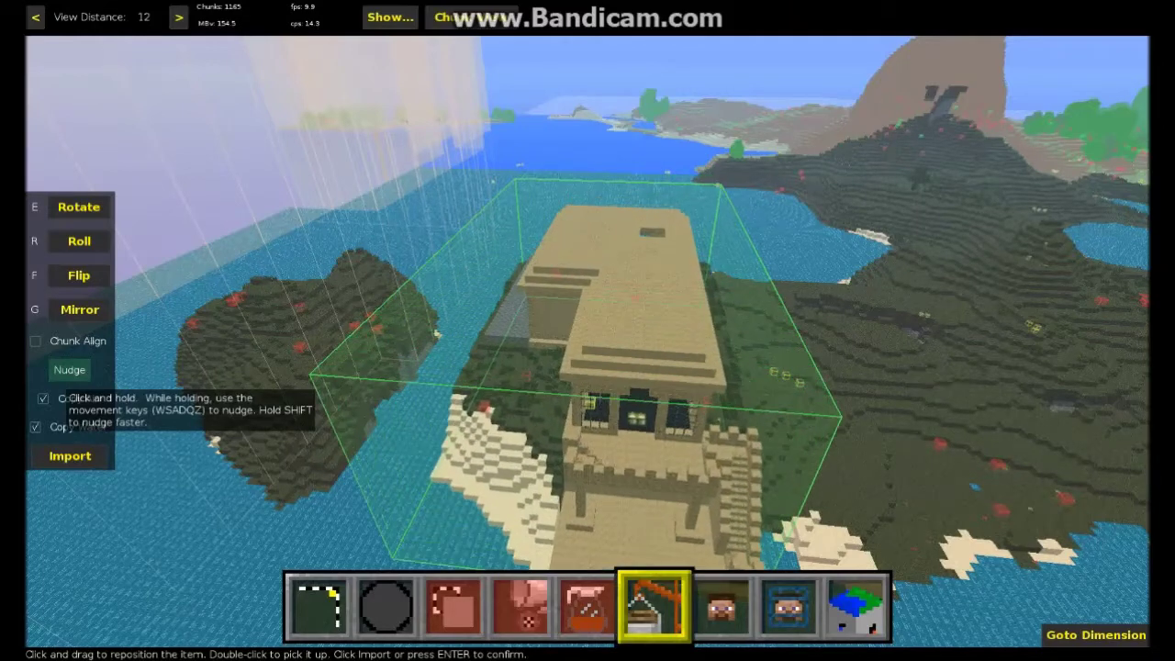
pyautogui.press('s')
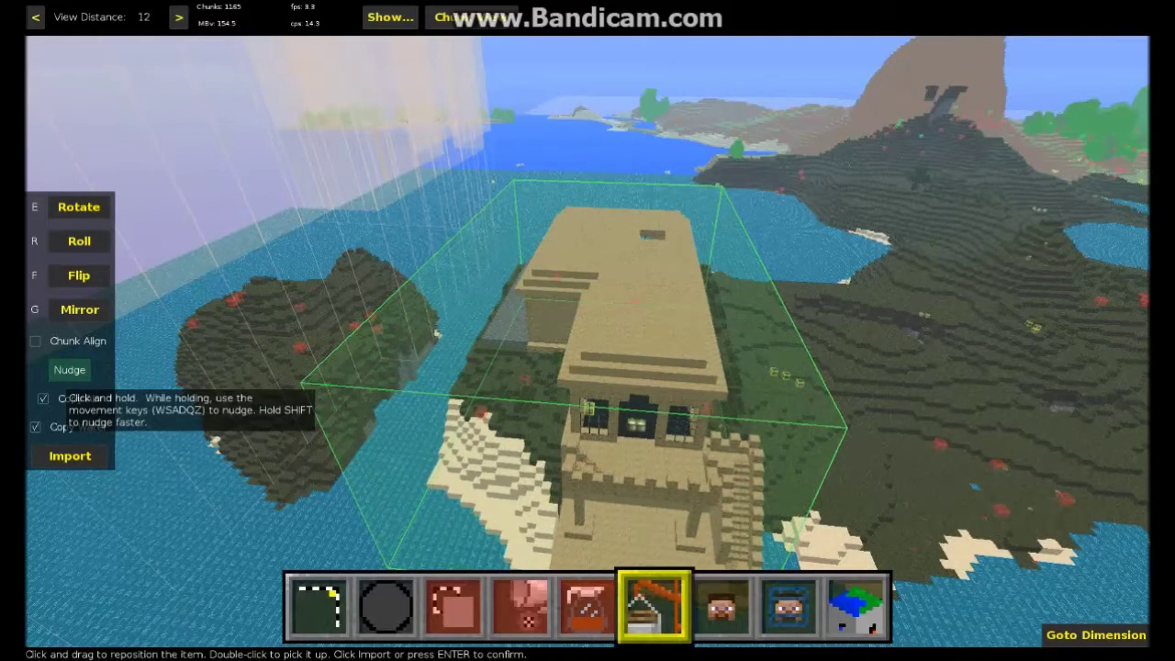
# Step: Nudge the house sideways, away from the small islet and farther onto the main landmass
pyautogui.press('d')
pyautogui.press('d')
pyautogui.press('d')
pyautogui.press('d')
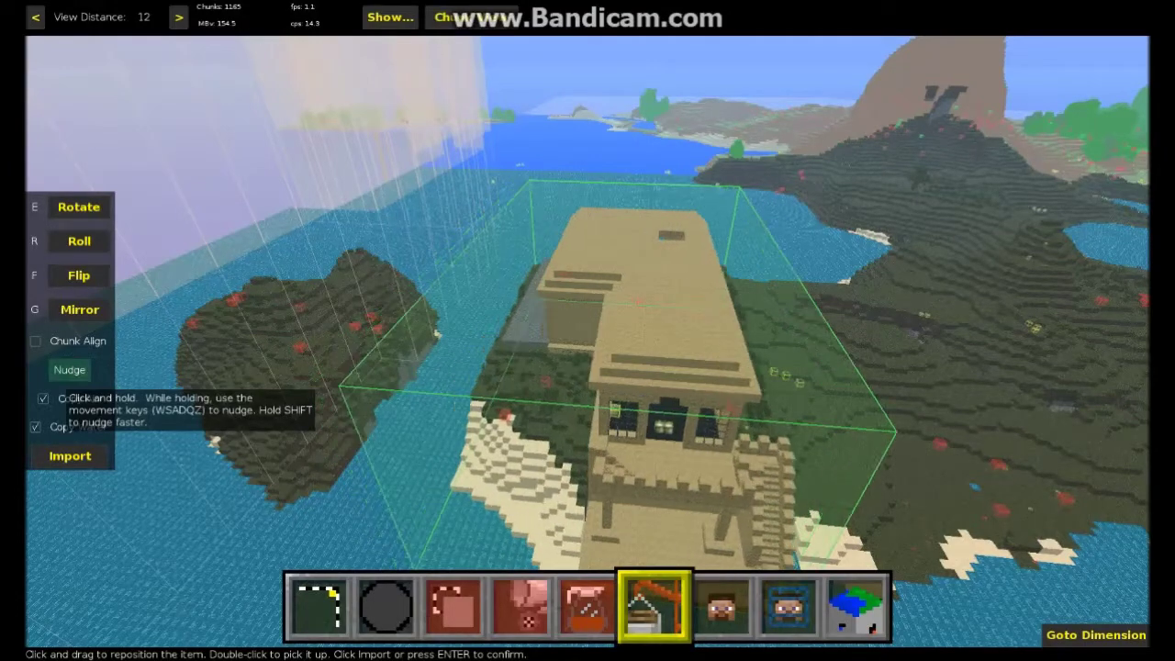
pyautogui.press('d')
pyautogui.press('d')
pyautogui.press('d')
pyautogui.press('d')
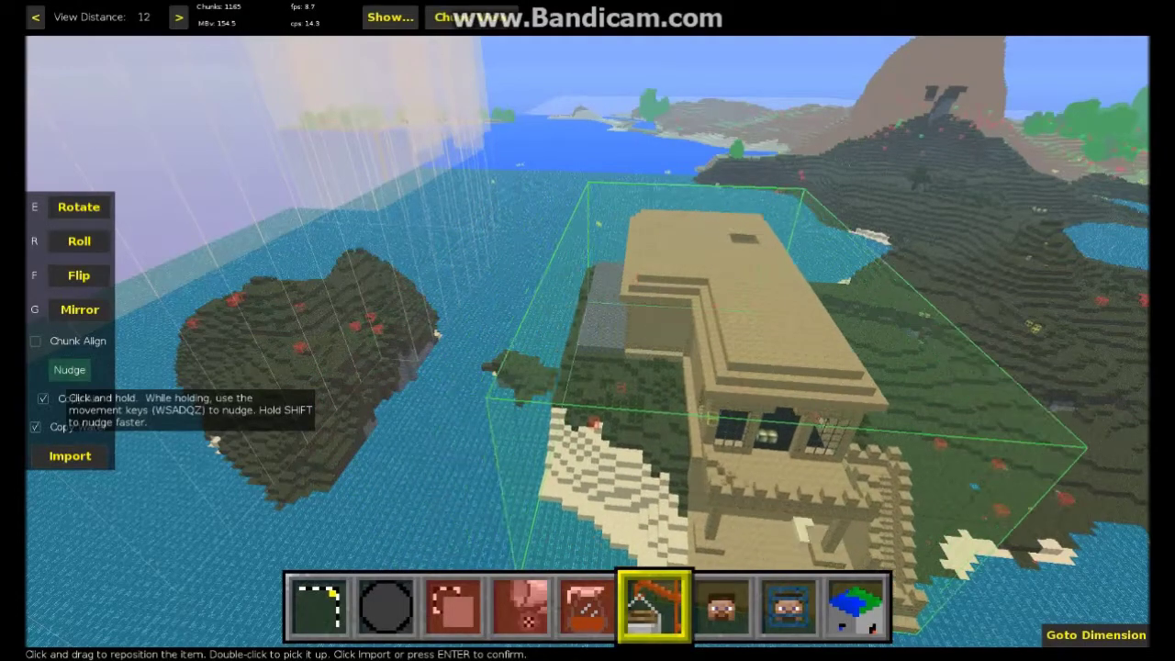
pyautogui.press('d')
pyautogui.press('d')
pyautogui.press('d')
pyautogui.press('d')
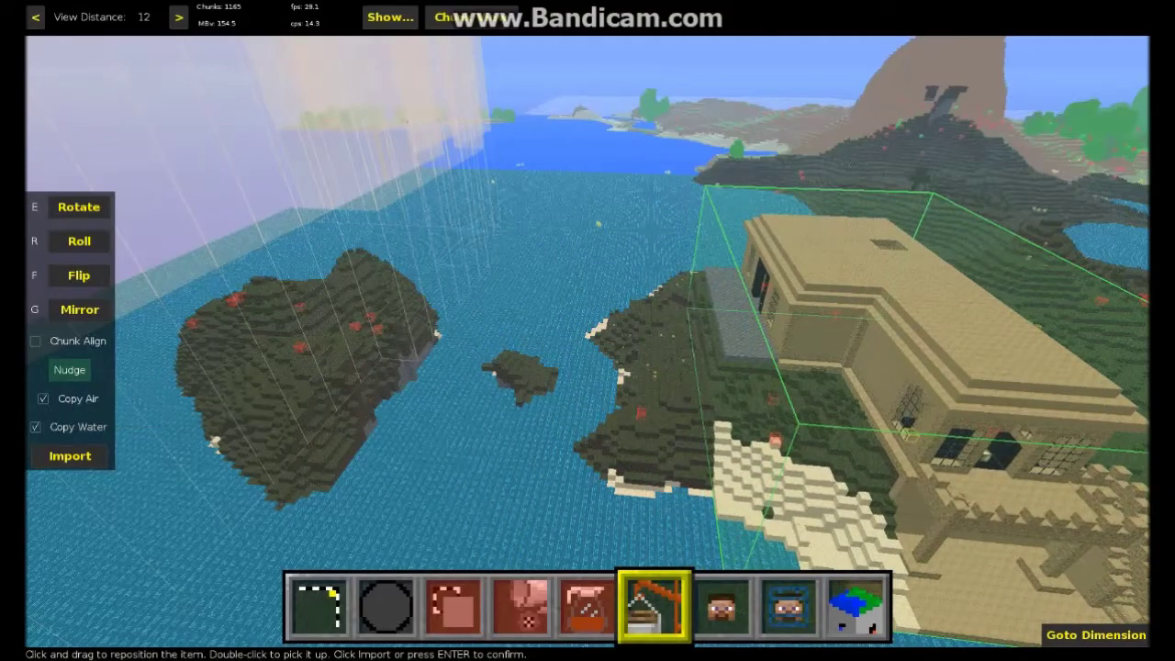
# Step: Nudge the house down a few blocks so its stone terrace settles onto the hillside
pyautogui.moveTo(441, 340); pyautogui.dragTo(551, 349, button='right')
pyautogui.press('w')
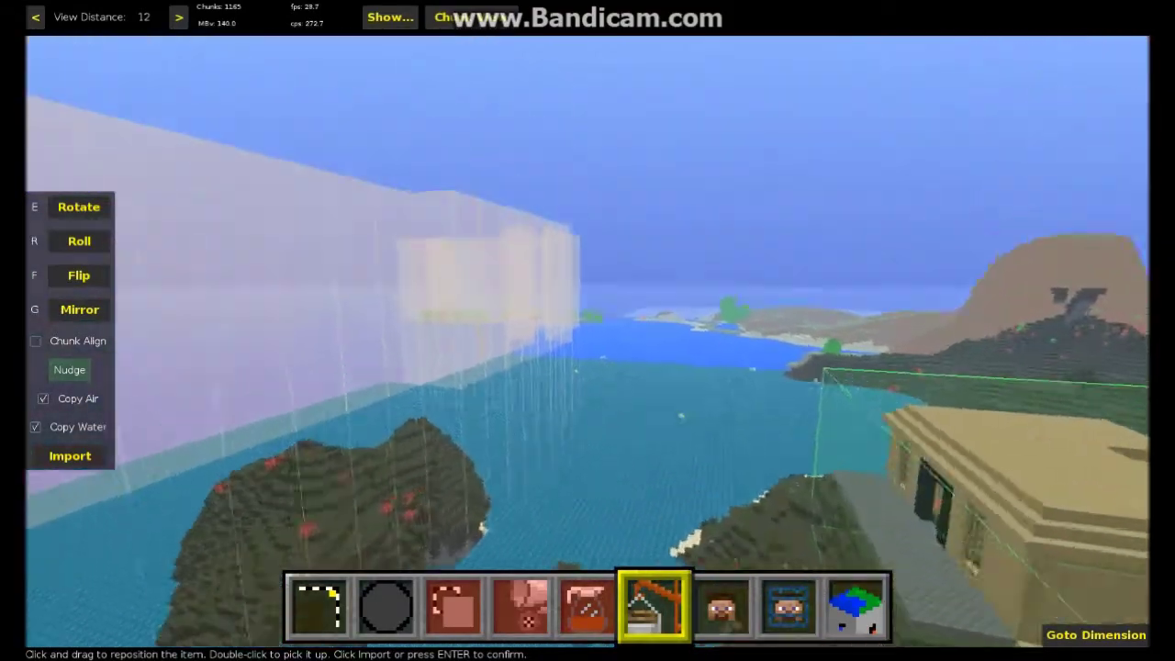
pyautogui.press('s')
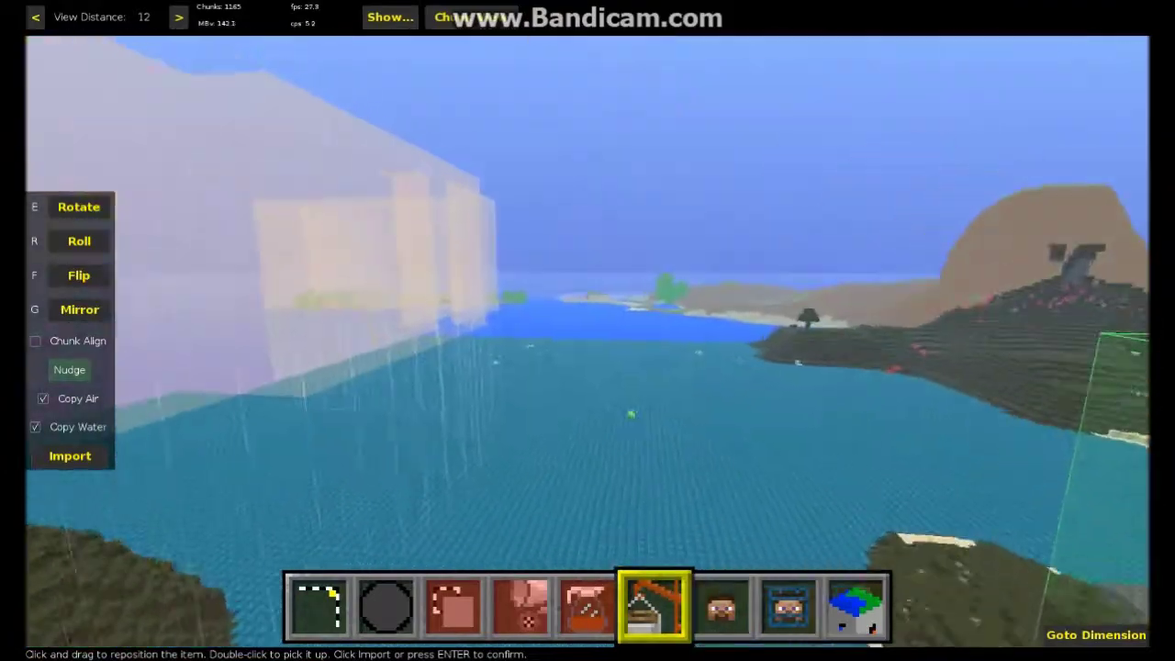
pyautogui.press('s')
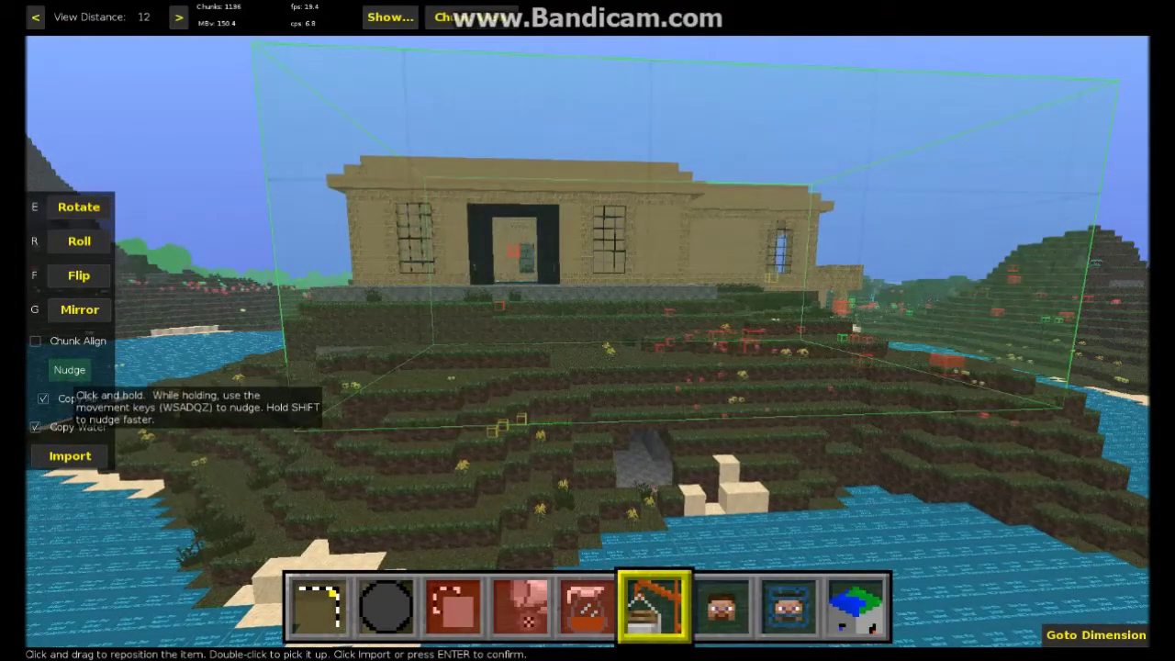
pyautogui.press('z')
pyautogui.press('z')
pyautogui.press('z')
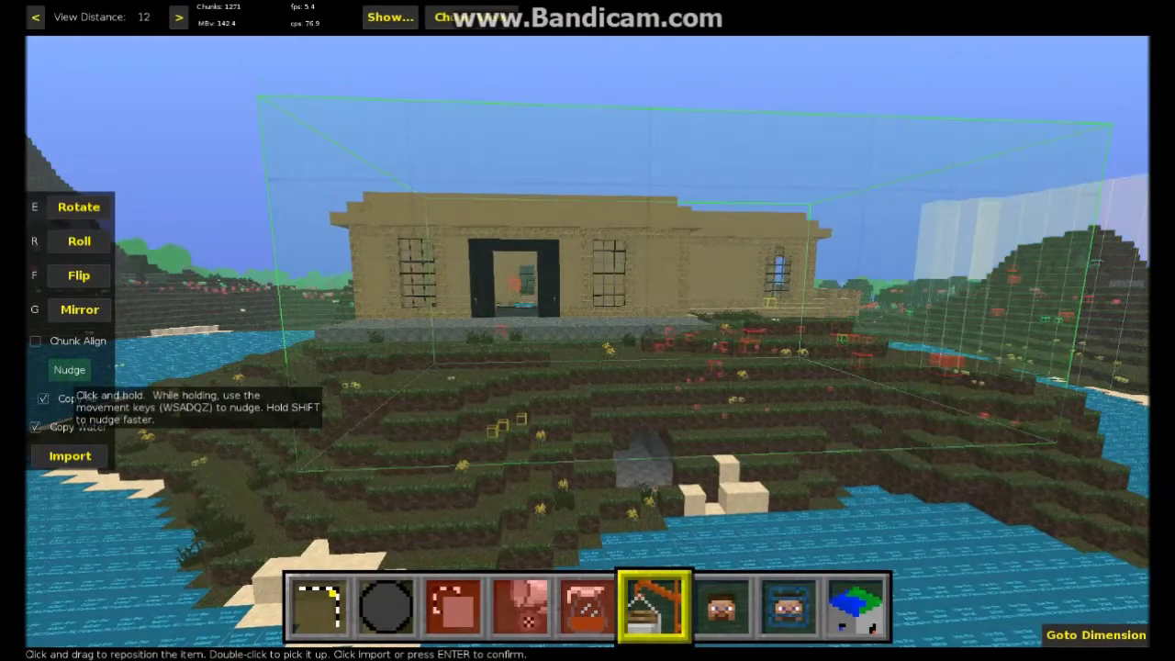
pyautogui.press('w')
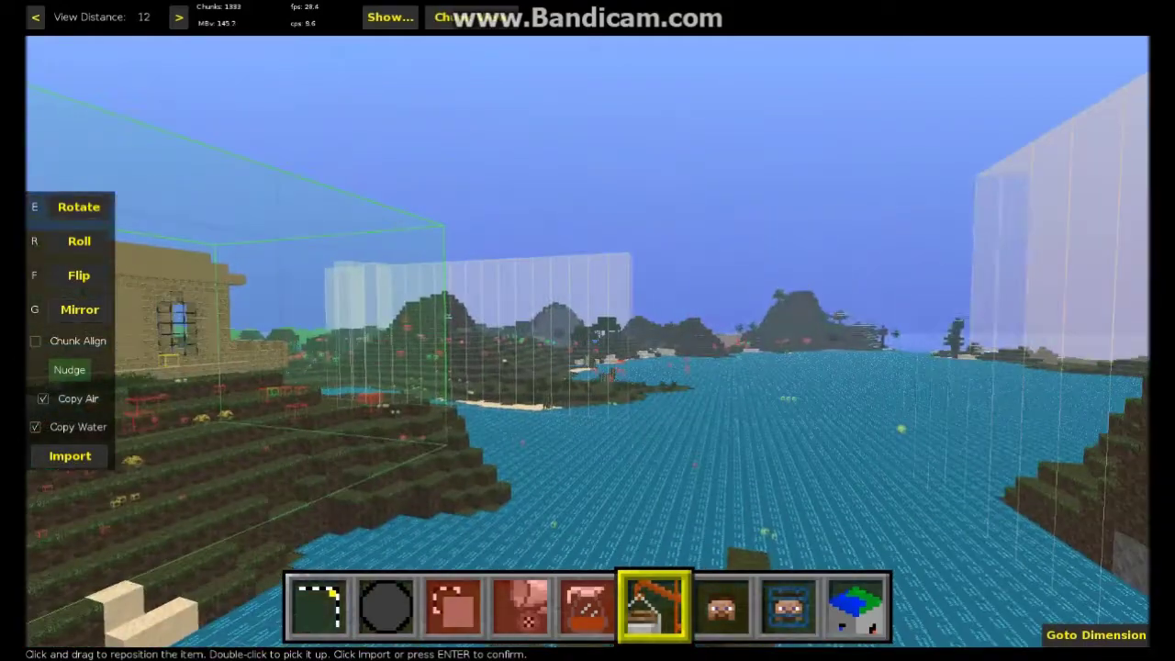
pyautogui.press('w')
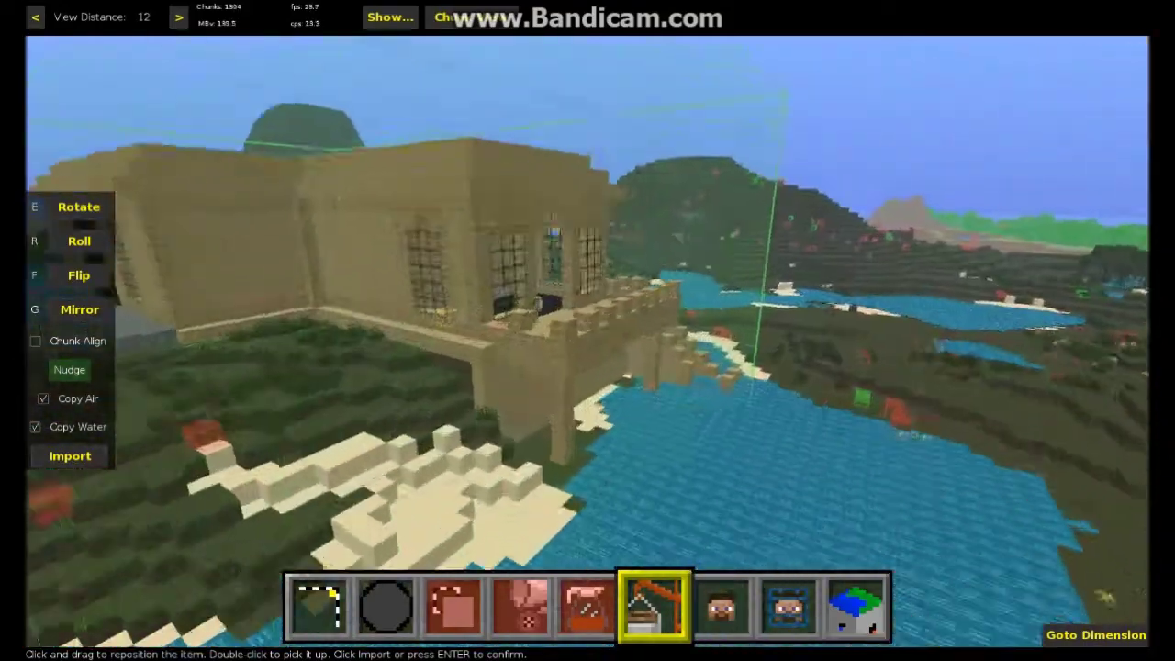
pyautogui.press('s')
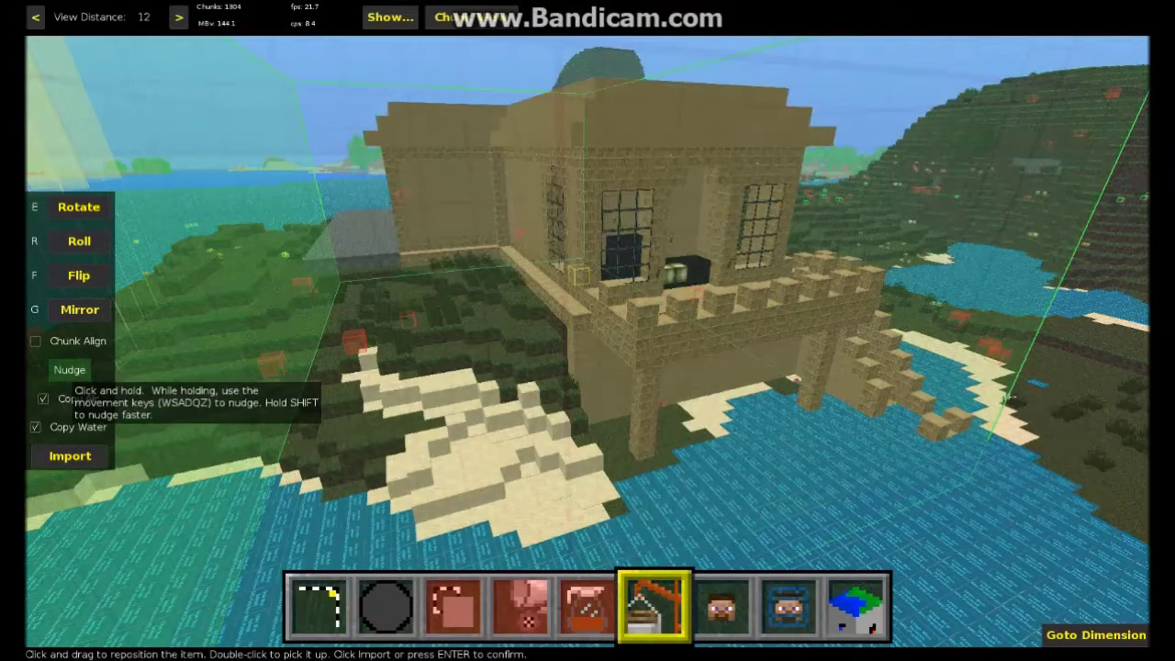
# Step: Nudge the house up a few blocks until its sandstone base clears the water, and import it there
pyautogui.click(70, 371)
pyautogui.press('q')
pyautogui.press('q')
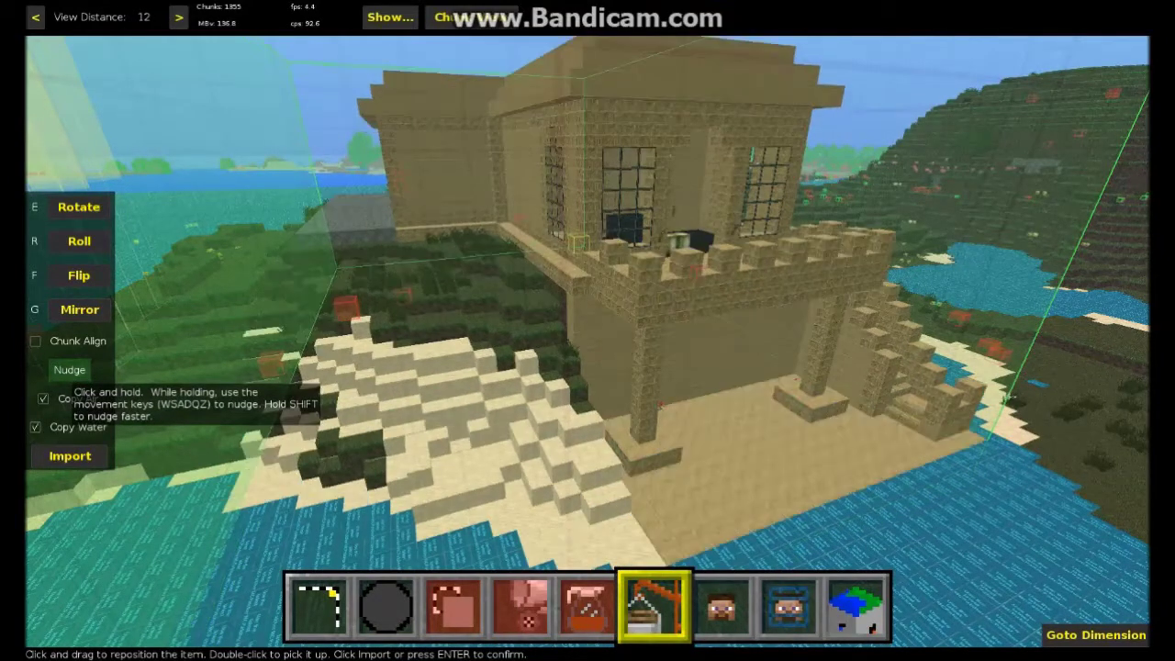
pyautogui.press('q')
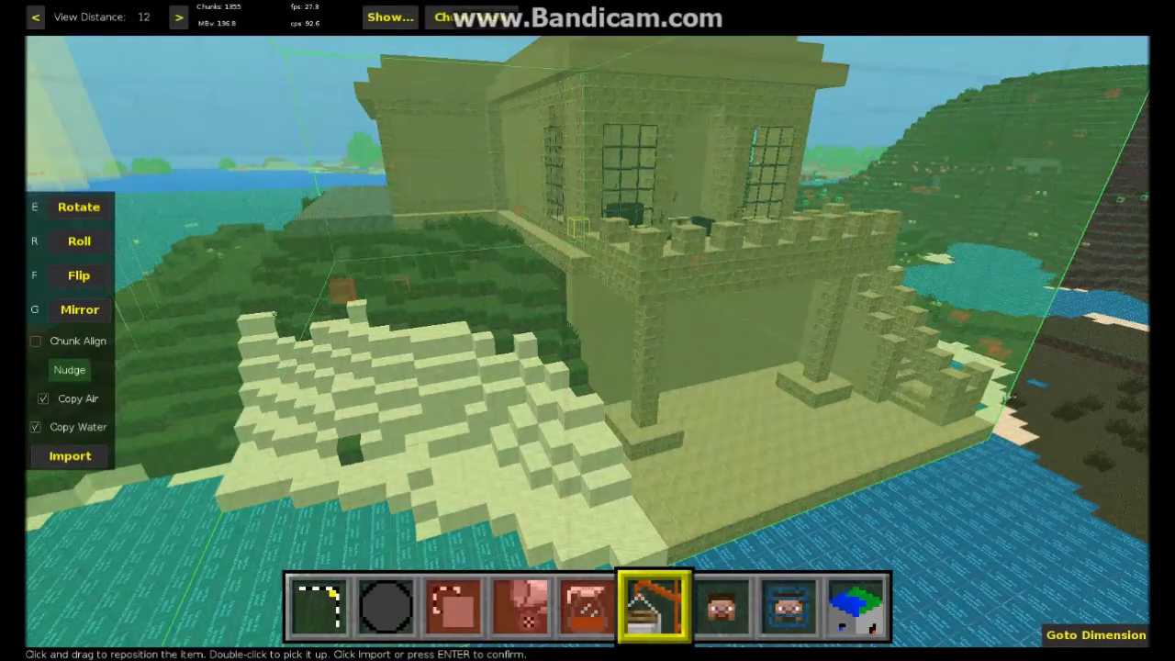
pyautogui.press('s')
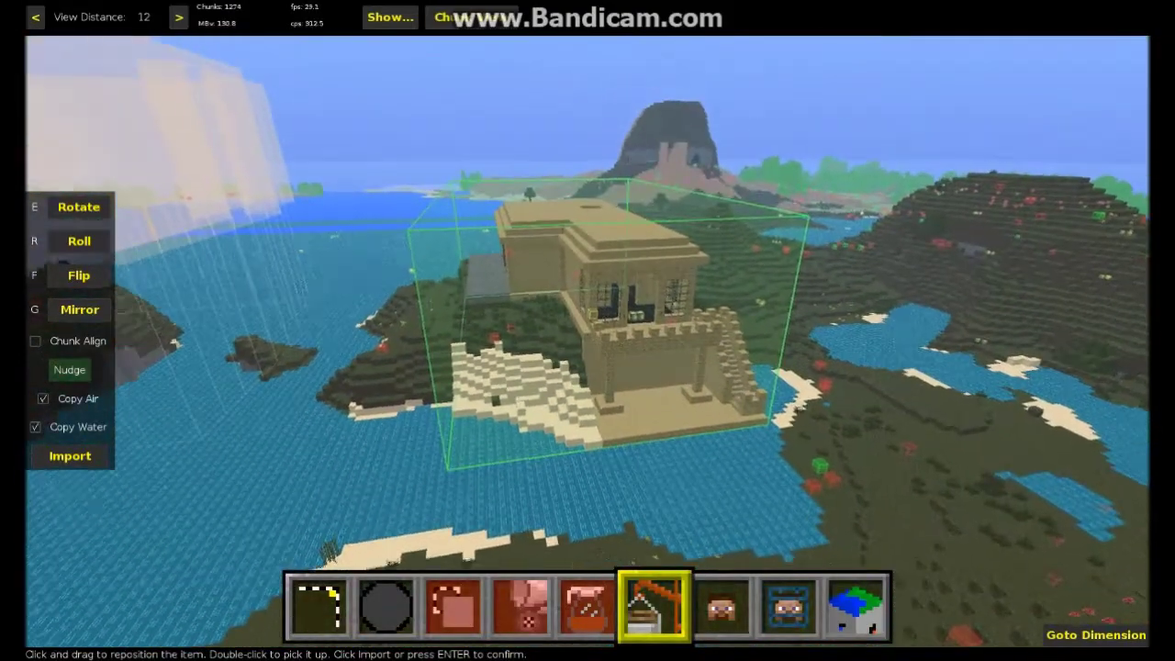
pyautogui.moveTo(588, 331)
pyautogui.mouseDown(button='right')
pyautogui.moveTo(555, 328)
pyautogui.moveTo(593, 321)
pyautogui.mouseUp(button='right')
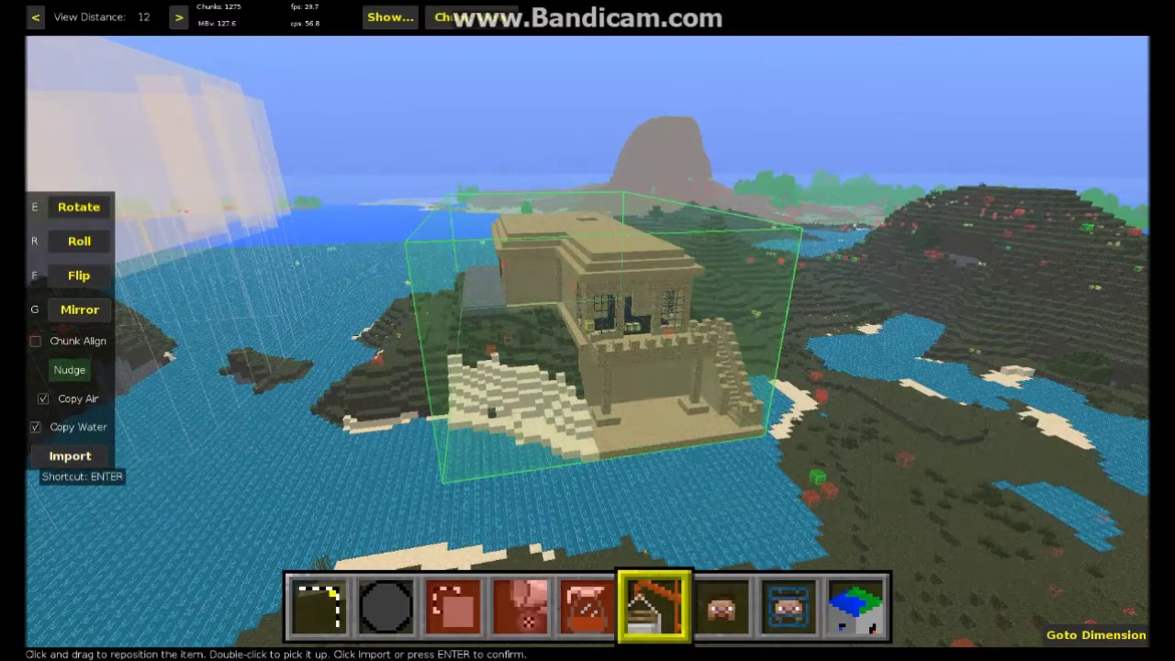
pyautogui.click(70, 456)
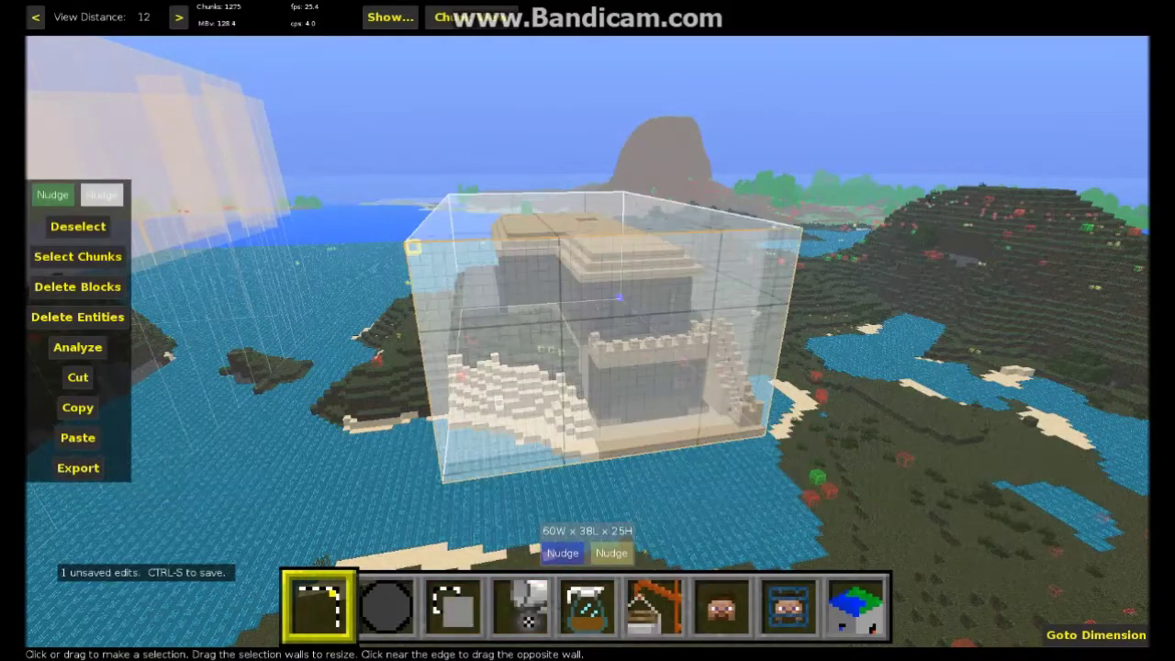
# Step: Clear the selection around the imported house and save the world
pyautogui.moveTo(587, 342); pyautogui.dragTo(571, 321, button='right')
pyautogui.moveTo(705, 347); pyautogui.dragTo(523, 344, button='right')
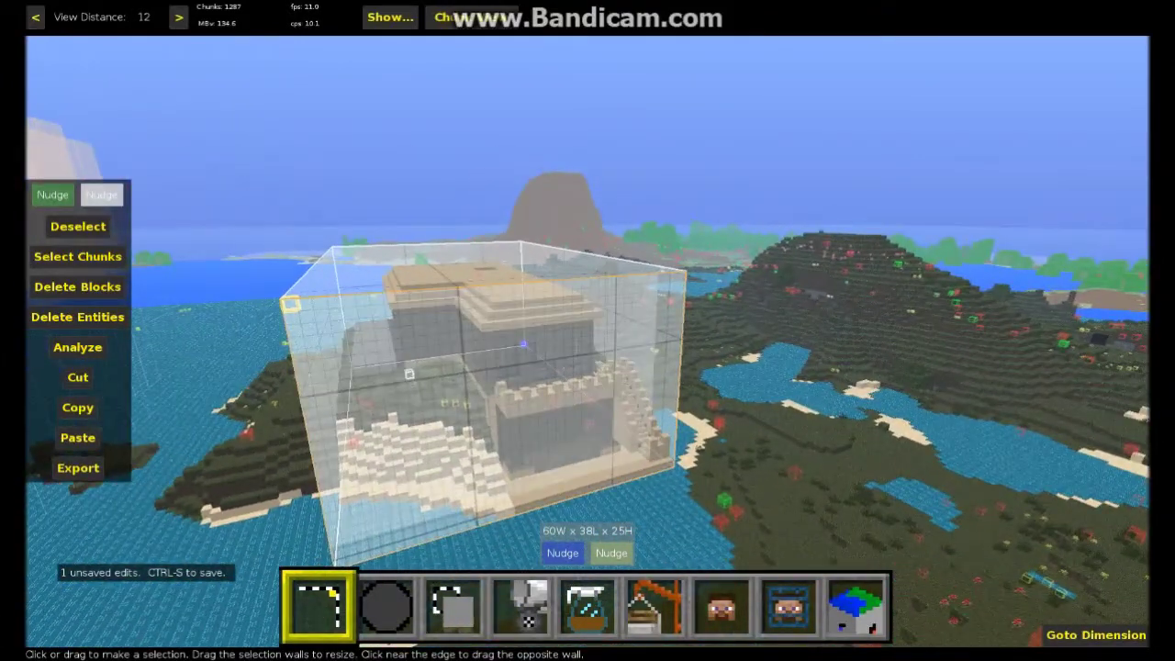
pyautogui.press('Escape')
pyautogui.press('Escape')
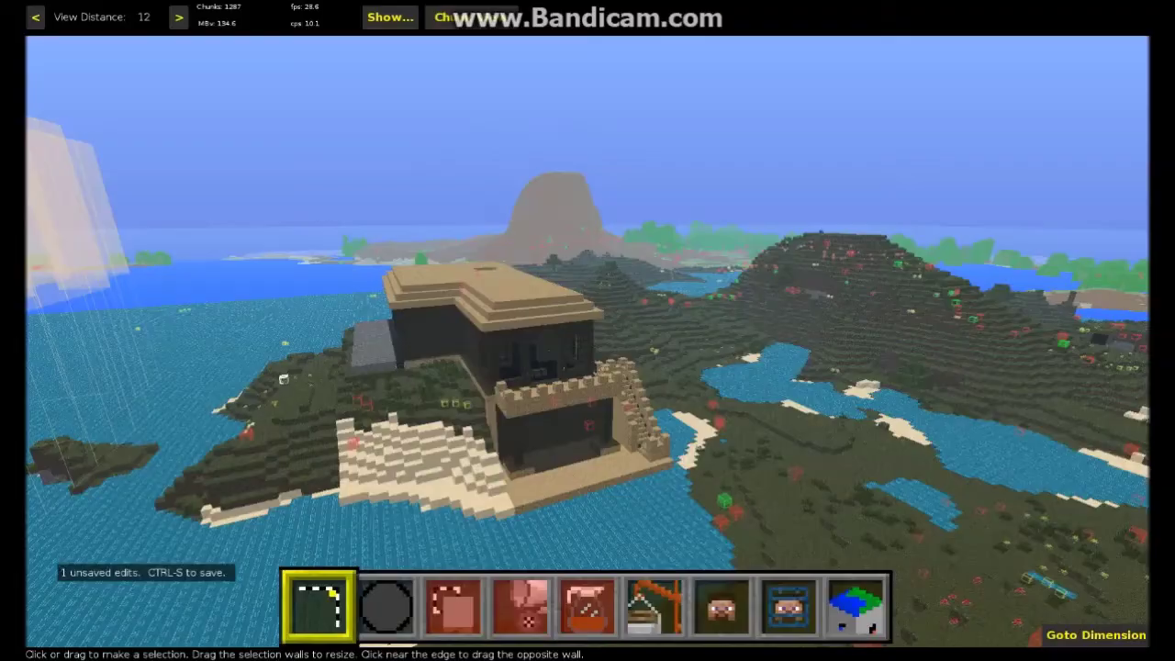
pyautogui.press('Escape')
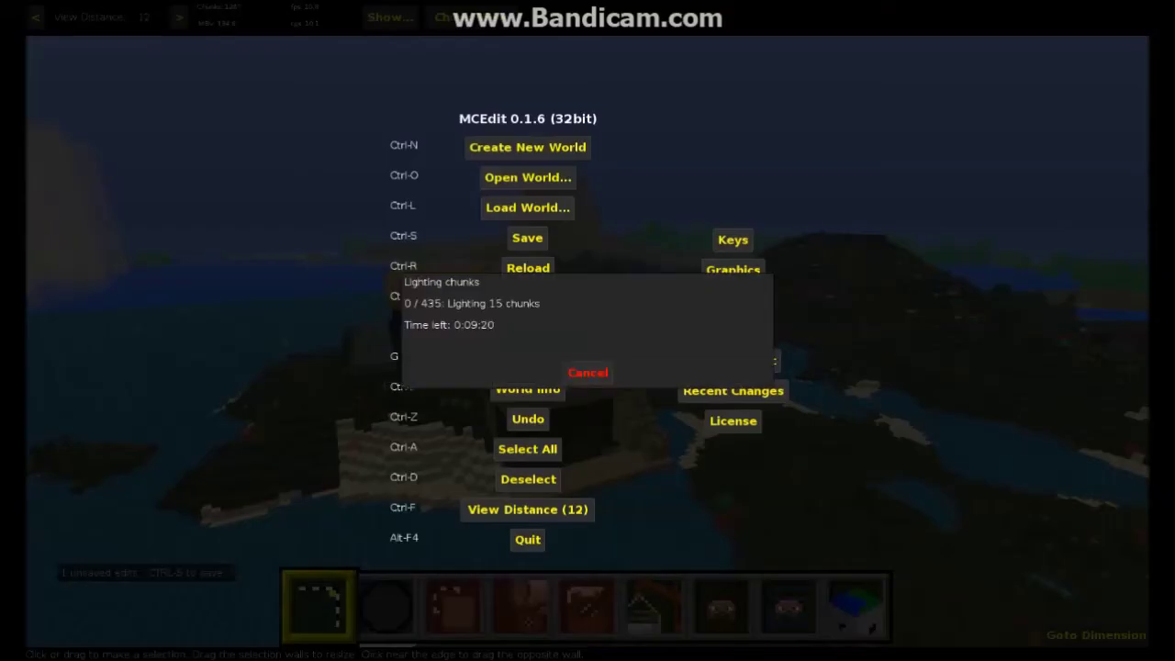
pyautogui.press('Escape')
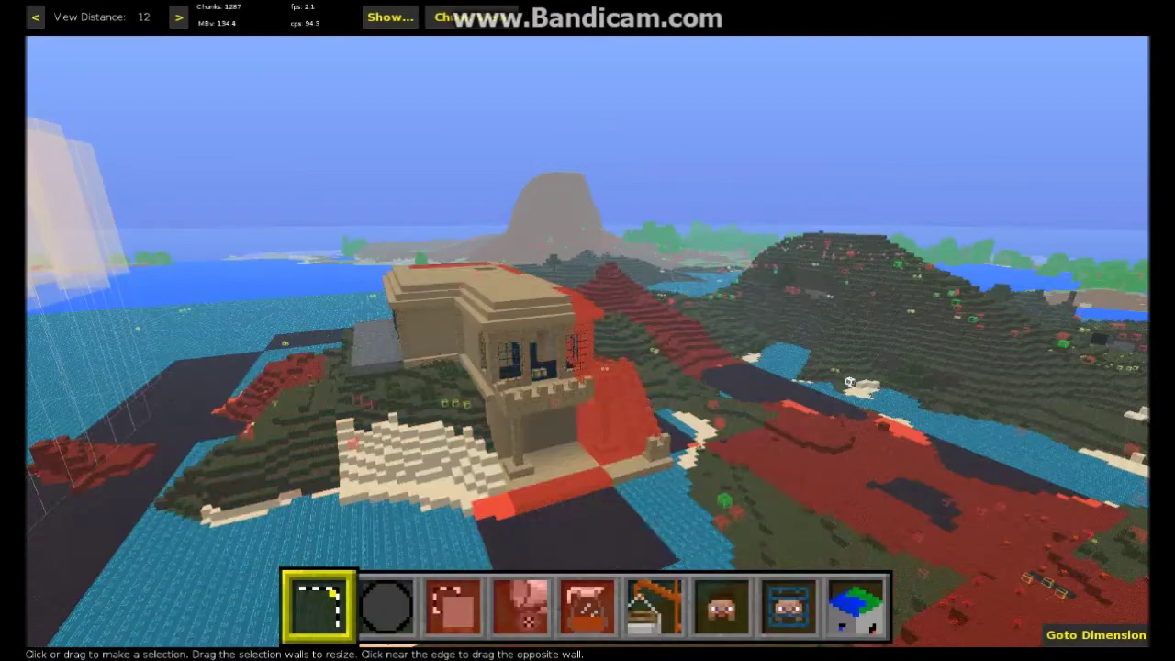
# Step: Start a new selection on the grassy plain across the water from the house and stretch it to 3W x 8L x 3H
pyautogui.rightClick(588, 341)
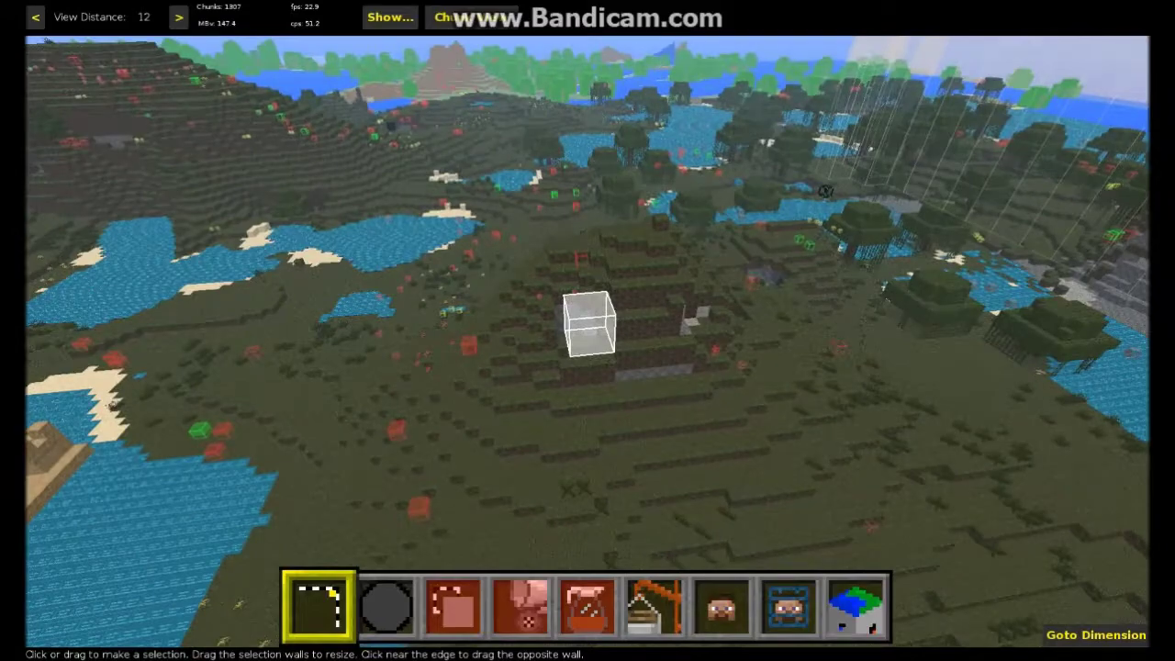
pyautogui.moveTo(588, 323); pyautogui.dragTo(674, 424, button='right')
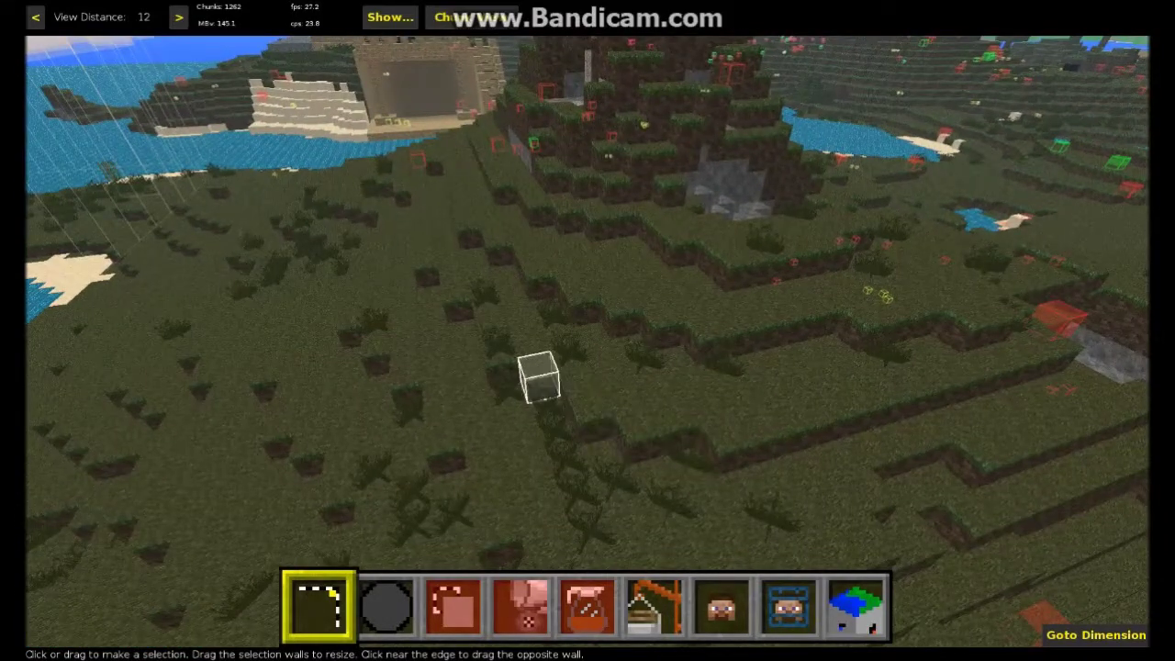
pyautogui.click(500, 362)
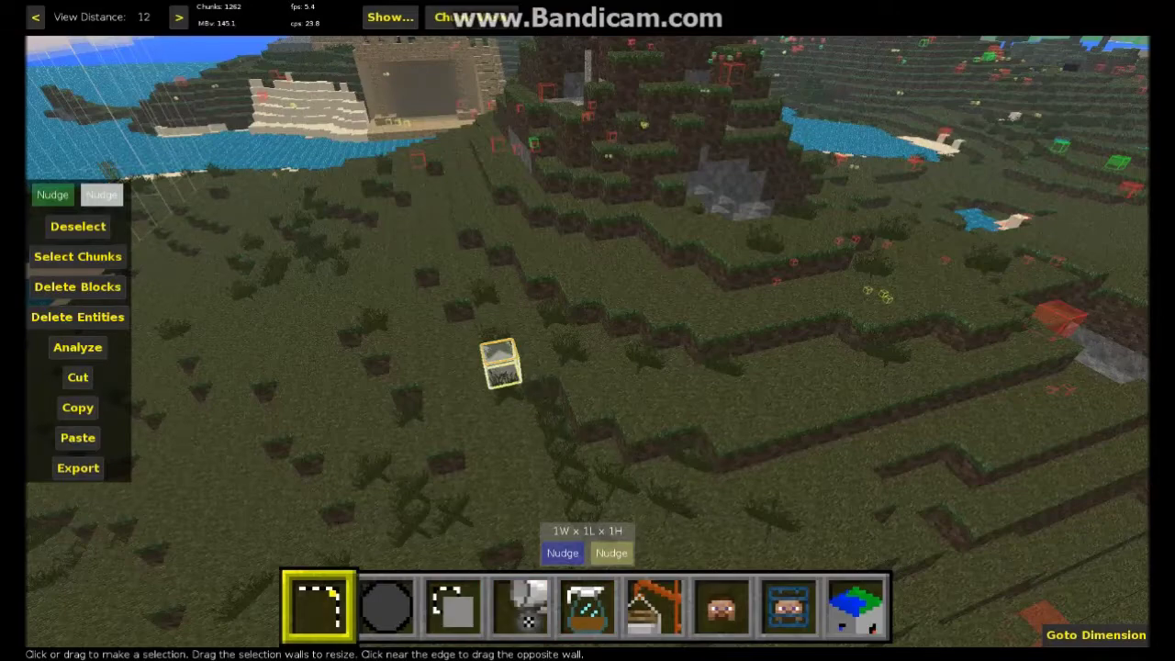
pyautogui.moveTo(500, 356); pyautogui.dragTo(551, 340, button='right')
pyautogui.press('w')
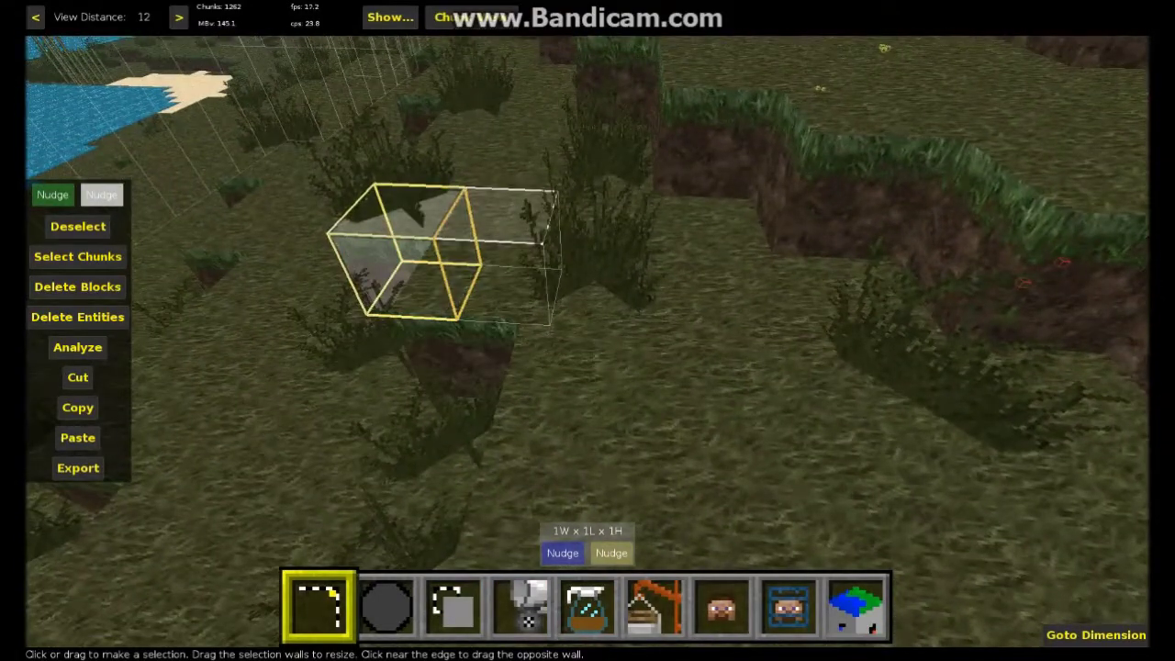
pyautogui.moveTo(712, 225); pyautogui.dragTo(712, 92)
pyautogui.moveTo(610, 142); pyautogui.dragTo(580, 390)
pyautogui.press('s')
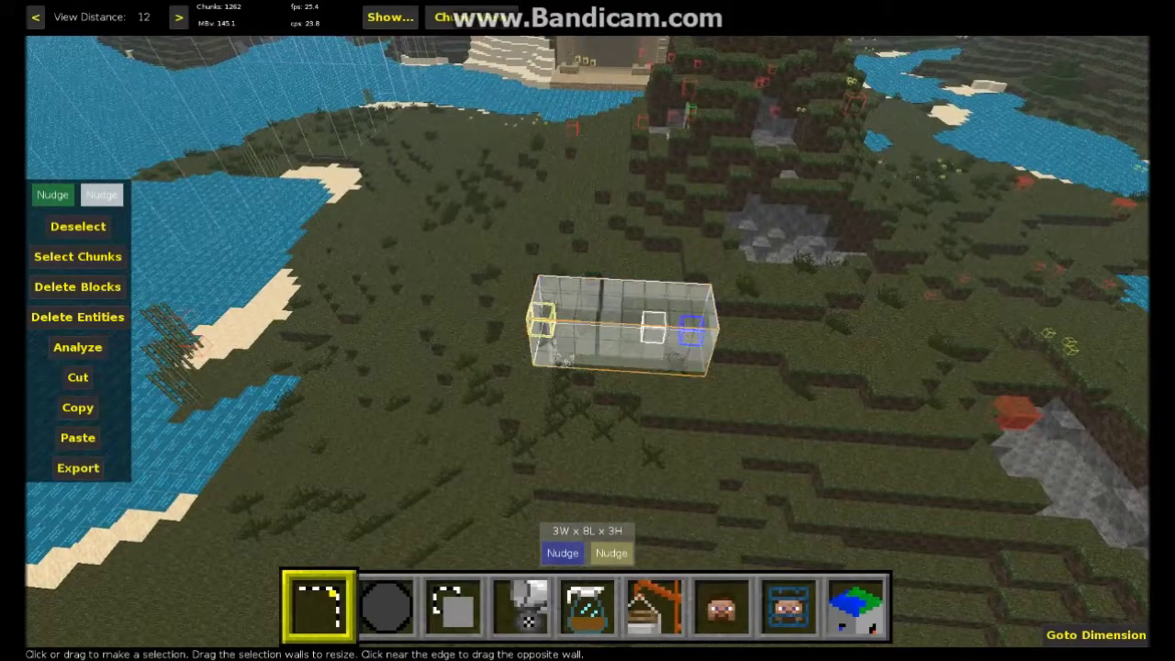
# Step: Extend the plain's selection box to 12W x 28L x 3H
pyautogui.moveTo(629, 390); pyautogui.dragTo(588, 342, button='right')
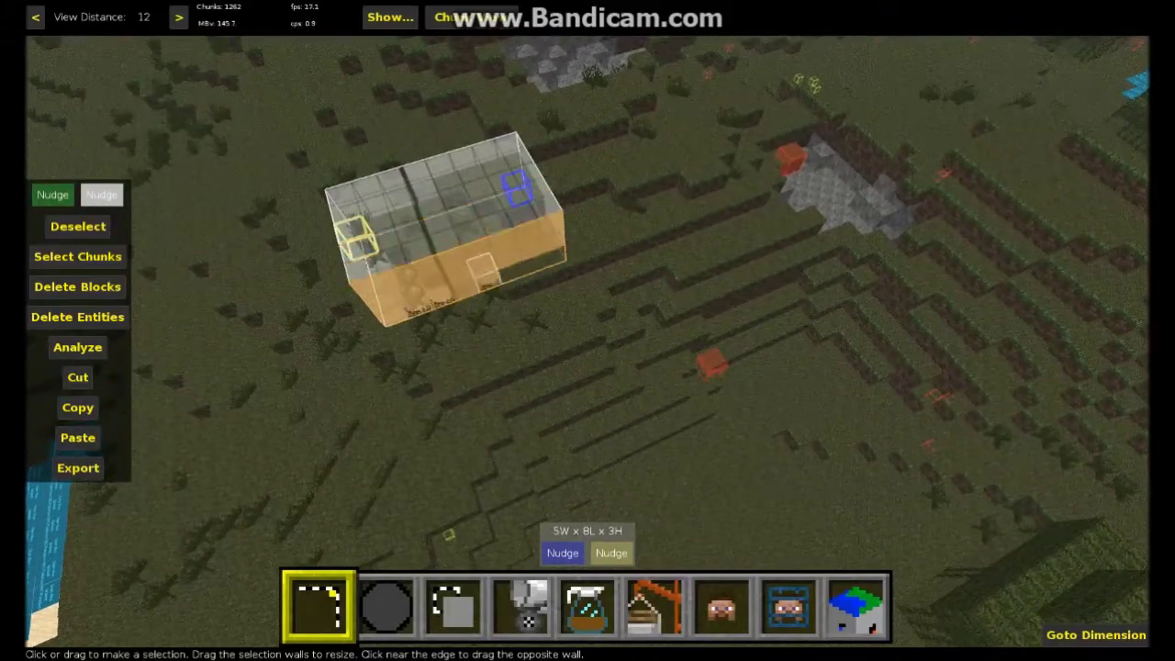
pyautogui.moveTo(624, 242); pyautogui.dragTo(585, 322, button='right')
pyautogui.press('s')
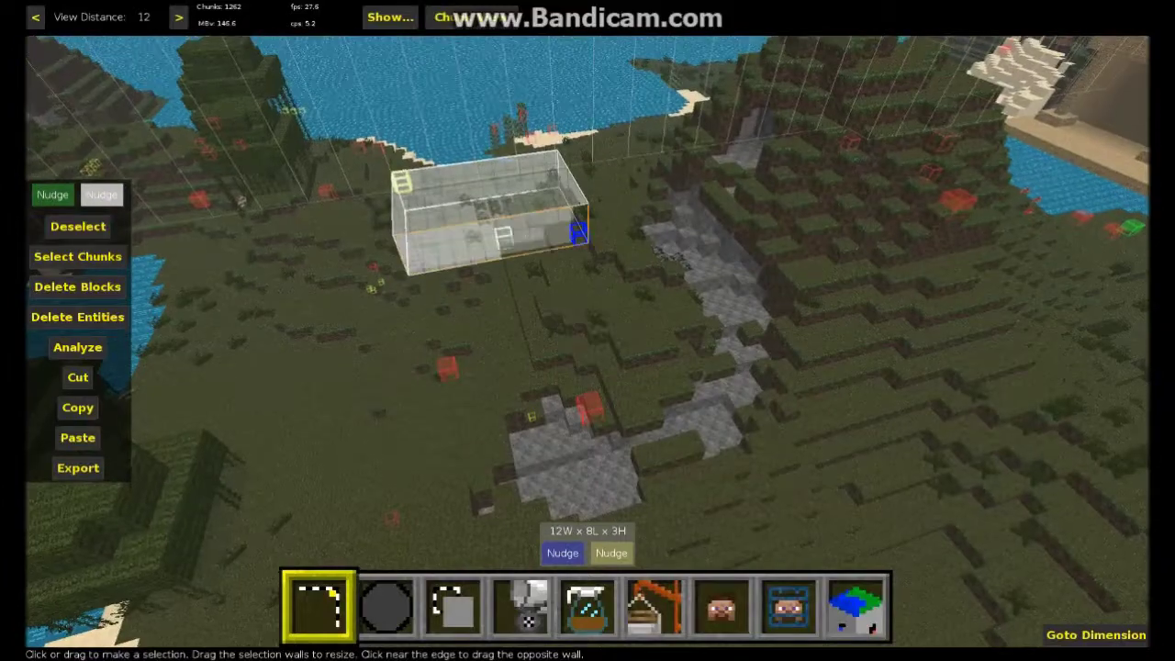
pyautogui.moveTo(574, 491); pyautogui.dragTo(582, 531)
pyautogui.moveTo(611, 335); pyautogui.dragTo(542, 328, button='right')
pyautogui.press('s')
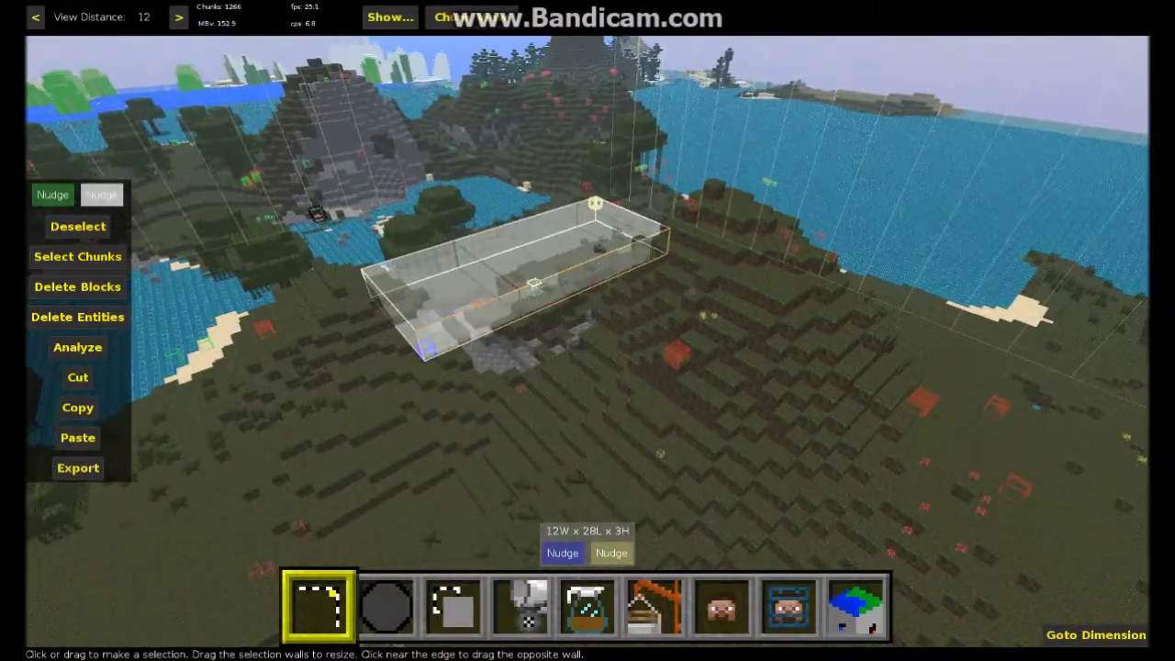
# Step: Widen and heighten the selection around the grassy hill to 56W x 28L x 17H
pyautogui.moveTo(561, 305); pyautogui.dragTo(946, 482)
pyautogui.moveTo(835, 477); pyautogui.dragTo(884, 300)
pyautogui.press('s')
pyautogui.moveTo(616, 373); pyautogui.dragTo(590, 336, button='right')
pyautogui.press('w')
pyautogui.press('s')
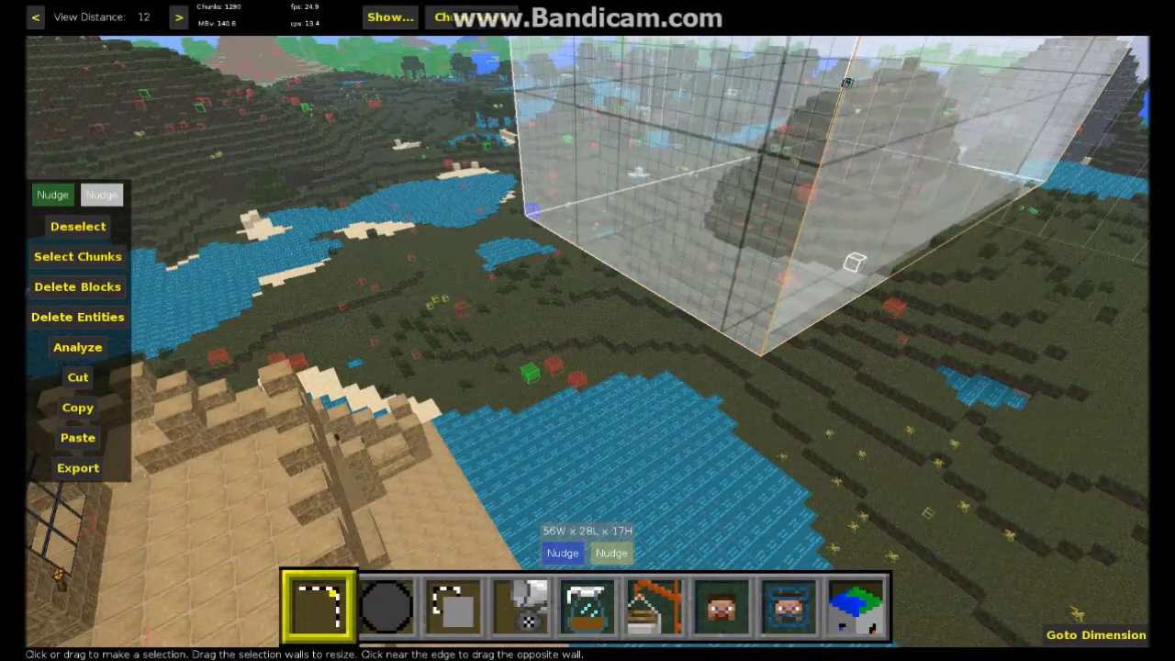
# Step: Lengthen the selection to 73 blocks so it spans the whole hill and the ground around it
pyautogui.press('w')
pyautogui.moveTo(590, 336); pyautogui.dragTo(583, 365, button='right')
pyautogui.press('s')
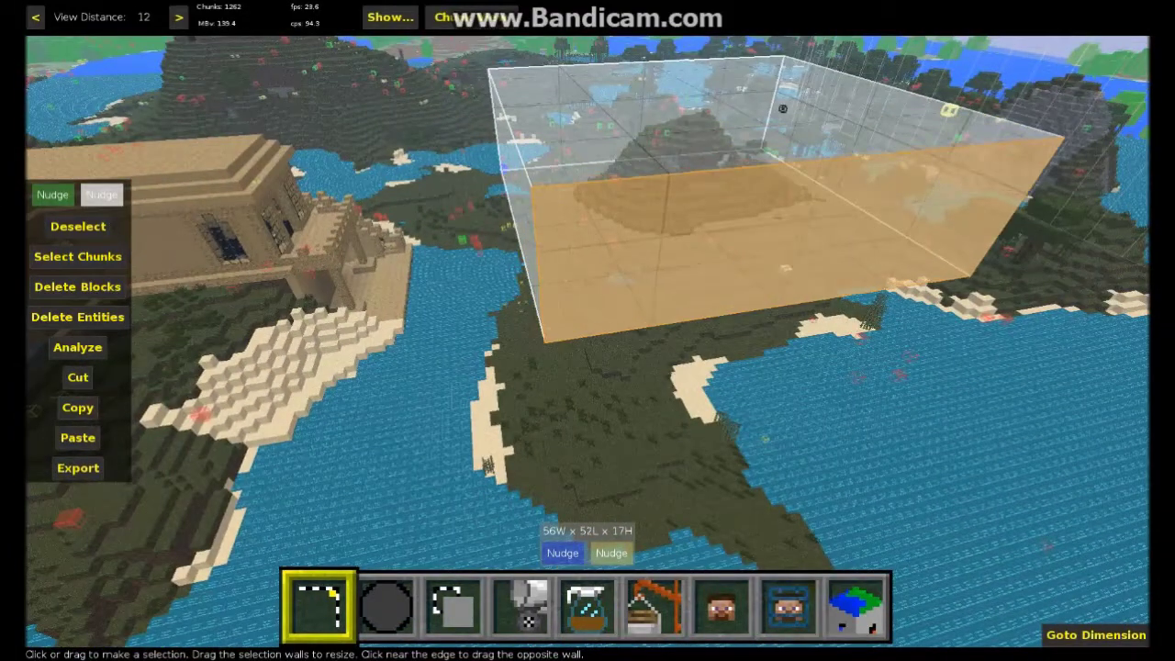
pyautogui.press('w')
pyautogui.moveTo(565, 335); pyautogui.dragTo(579, 358, button='right')
pyautogui.press('s')
pyautogui.press('w')
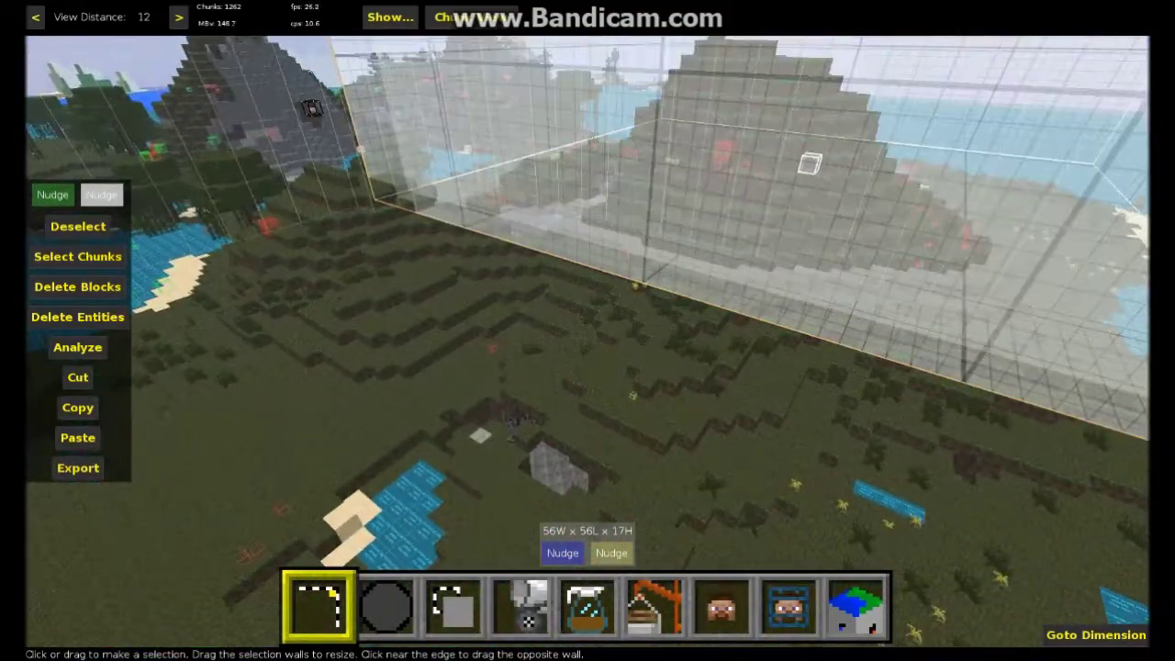
pyautogui.moveTo(760, 197); pyautogui.dragTo(597, 309)
# Step: Extend the selection's underside into the ground for a total height of 22 blocks
pyautogui.press('s')
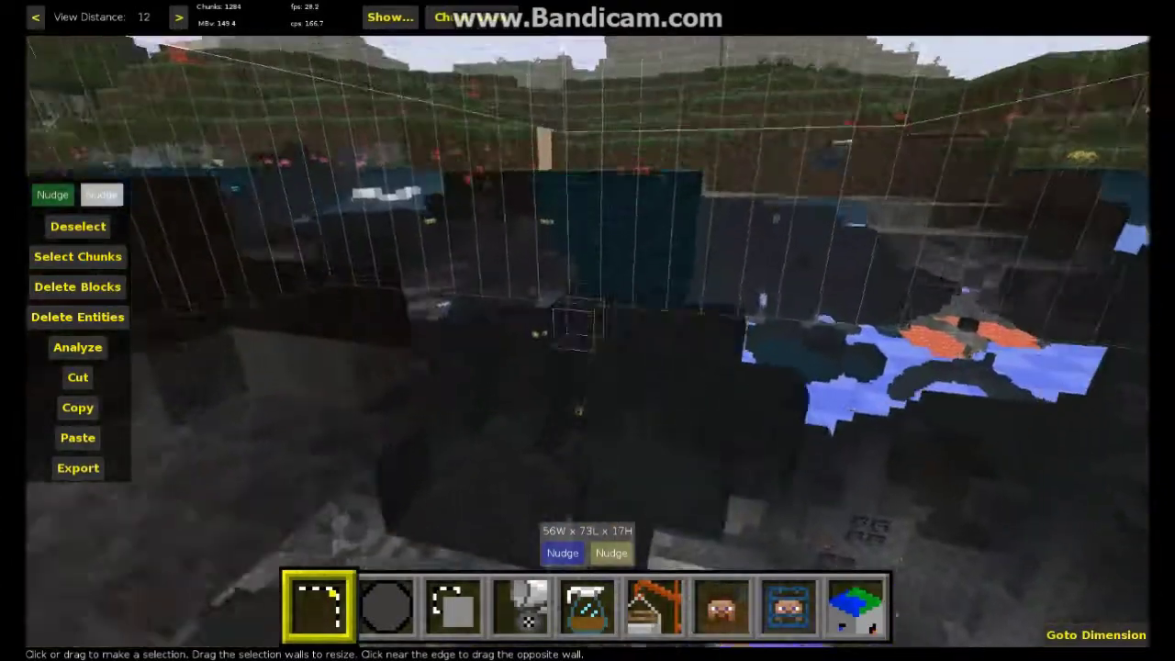
pyautogui.press('s')
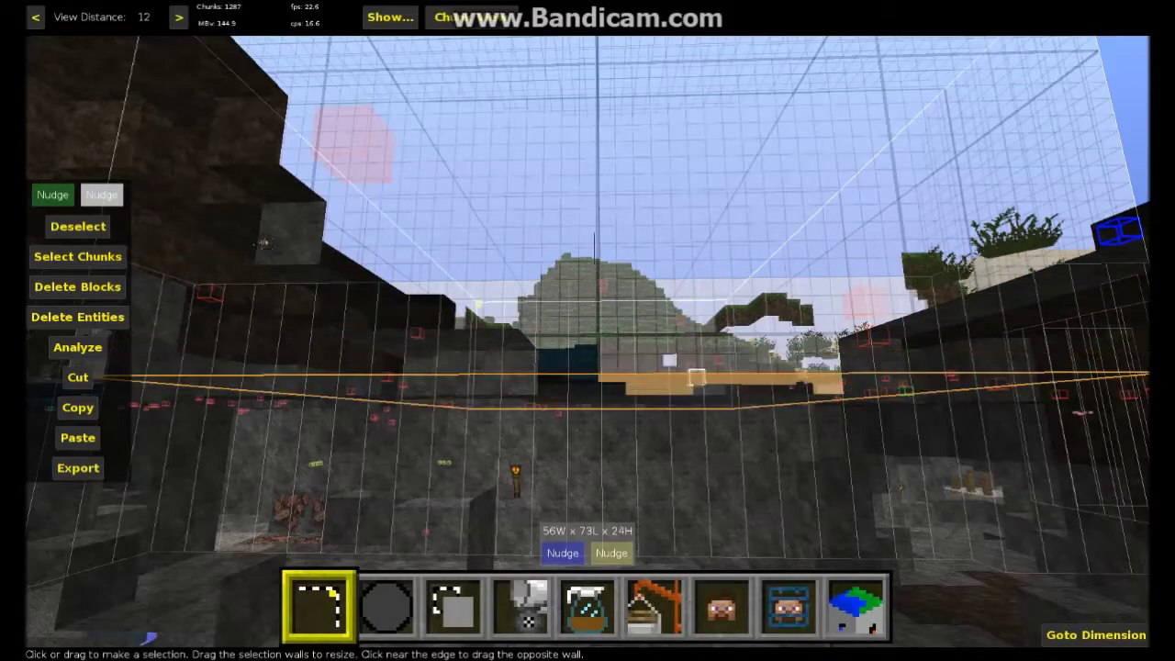
pyautogui.rightClick(715, 361)
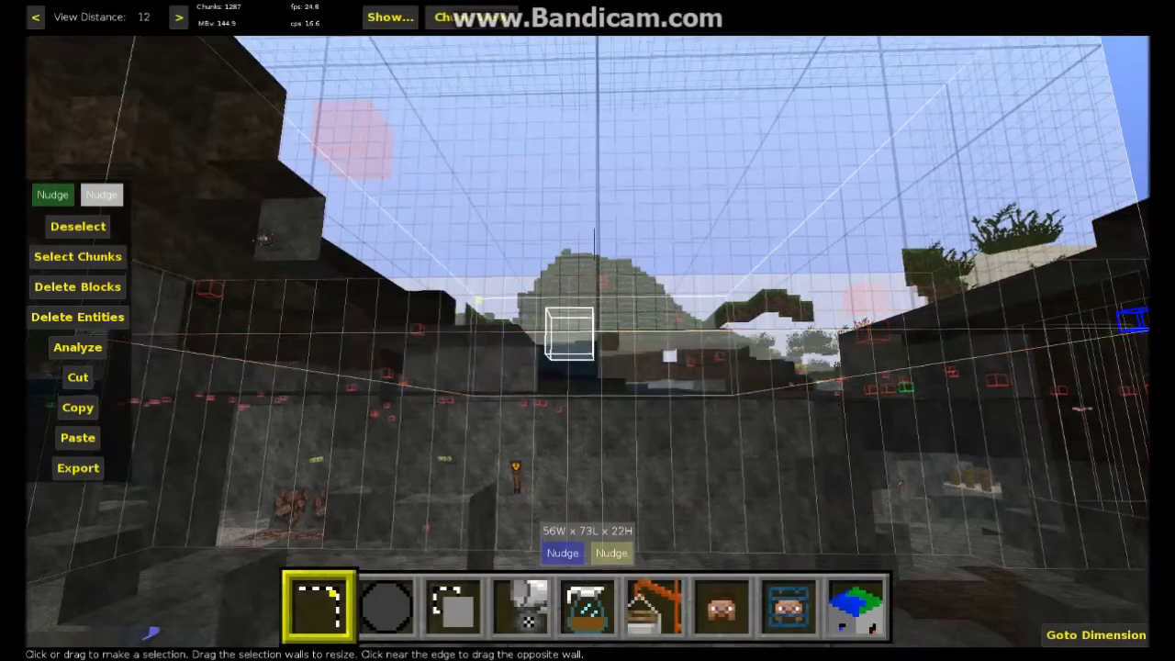
pyautogui.press('w')
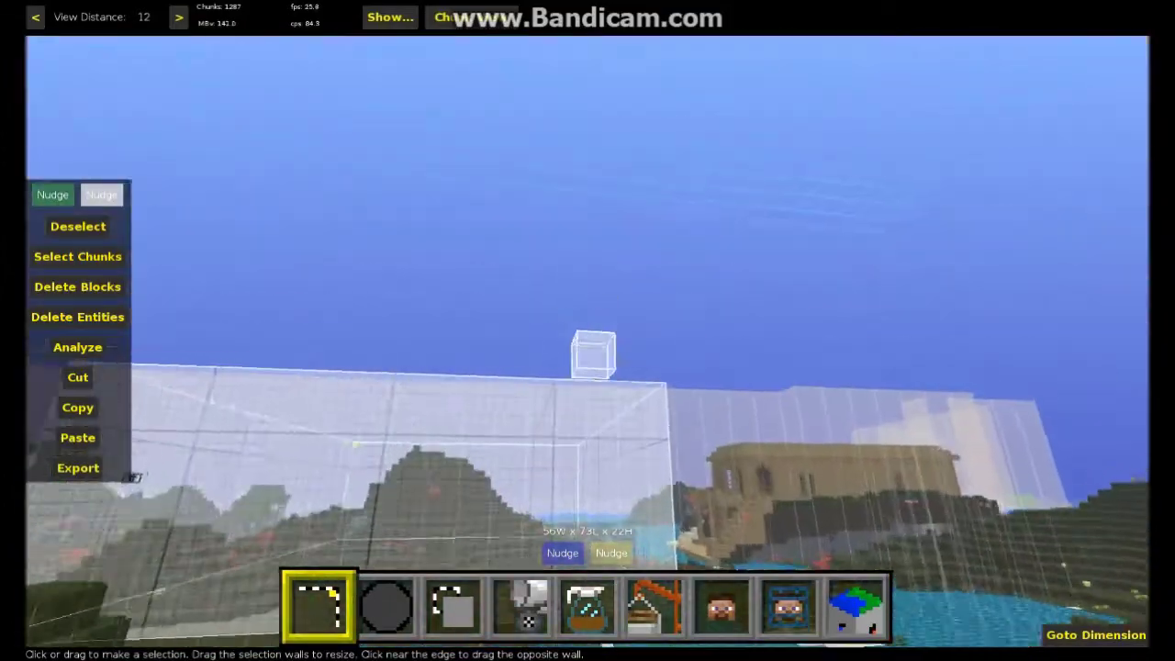
# Step: Delete all blocks inside the 56W x 73L x 22H selection to level the hill
pyautogui.press('w')
pyautogui.moveTo(592, 335)
pyautogui.mouseDown(button='right')
pyautogui.moveTo(554, 331)
pyautogui.moveTo(572, 343)
pyautogui.moveTo(561, 322)
pyautogui.moveTo(592, 344)
pyautogui.mouseUp(button='right')
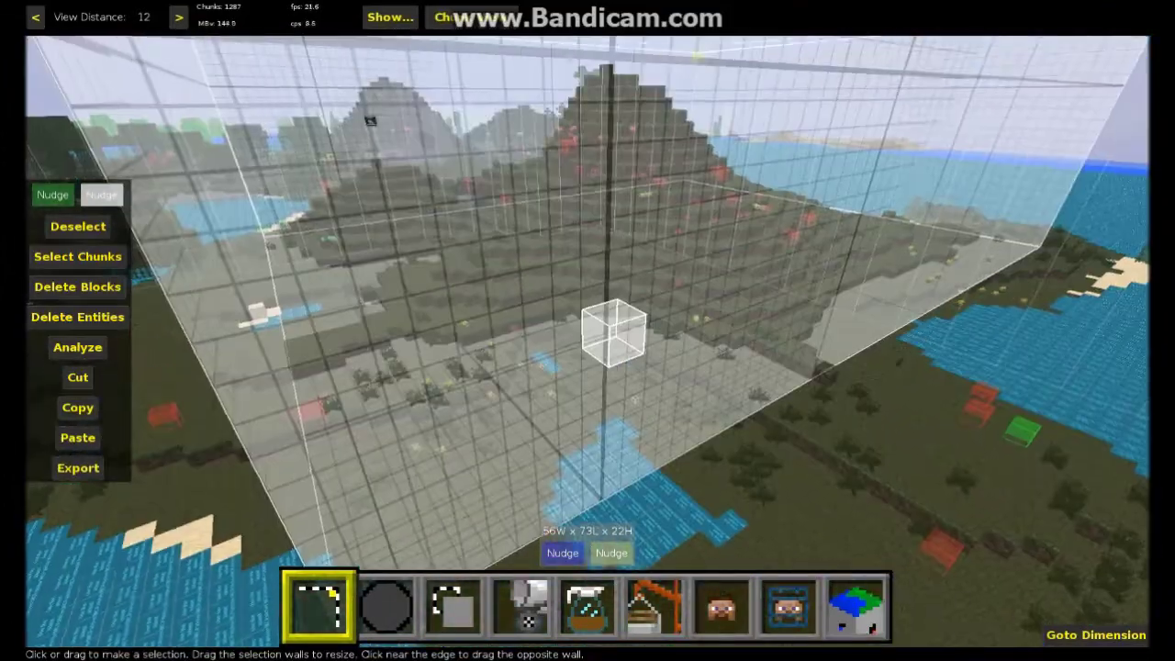
pyautogui.press('w')
pyautogui.press('s')
pyautogui.press('s')
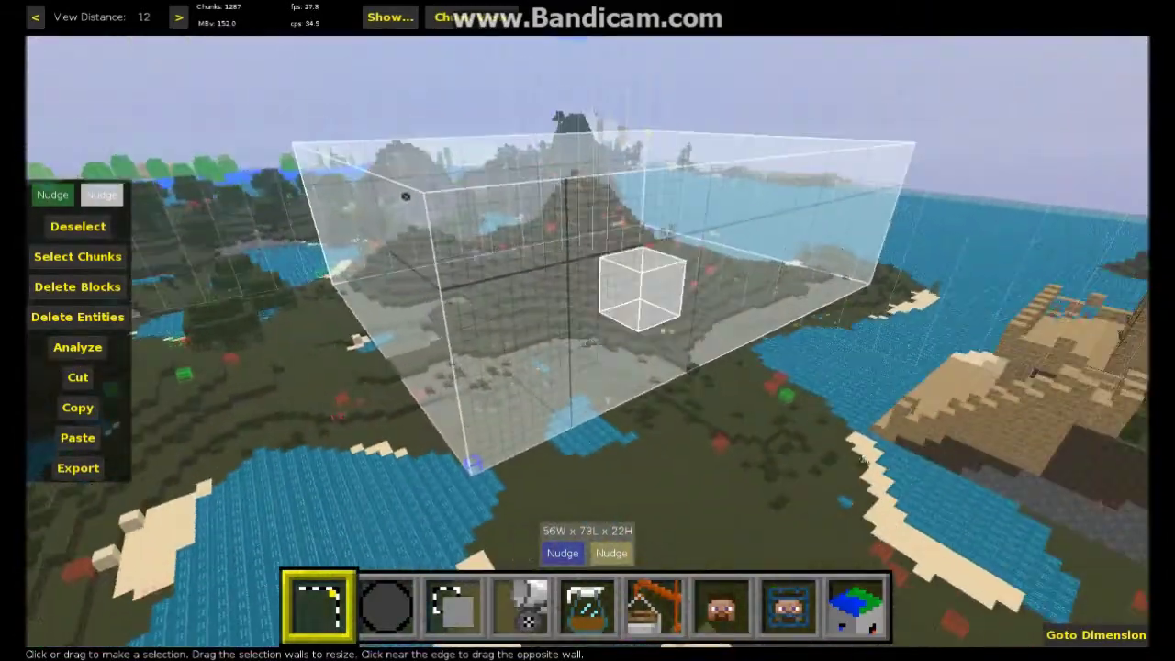
pyautogui.press('Delete')
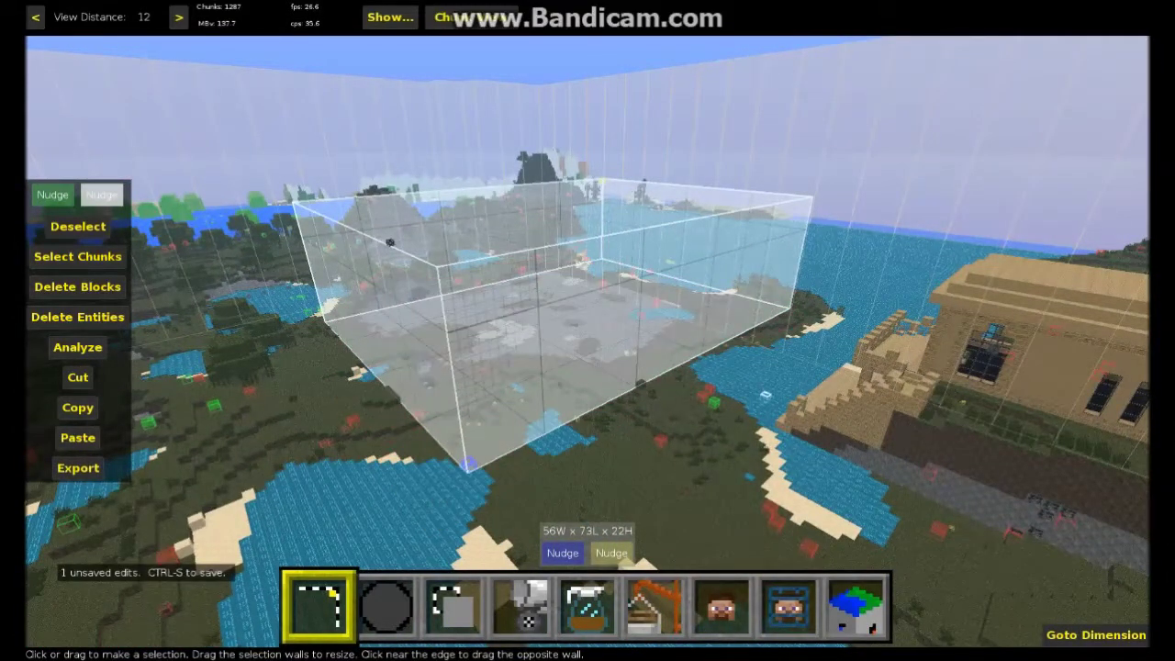
# Step: Reshape the selection to a 20W x 73L x 22H strip over the remaining slope beside the cleared area and delete its blocks
pyautogui.rightClick(686, 408)
pyautogui.press('w')
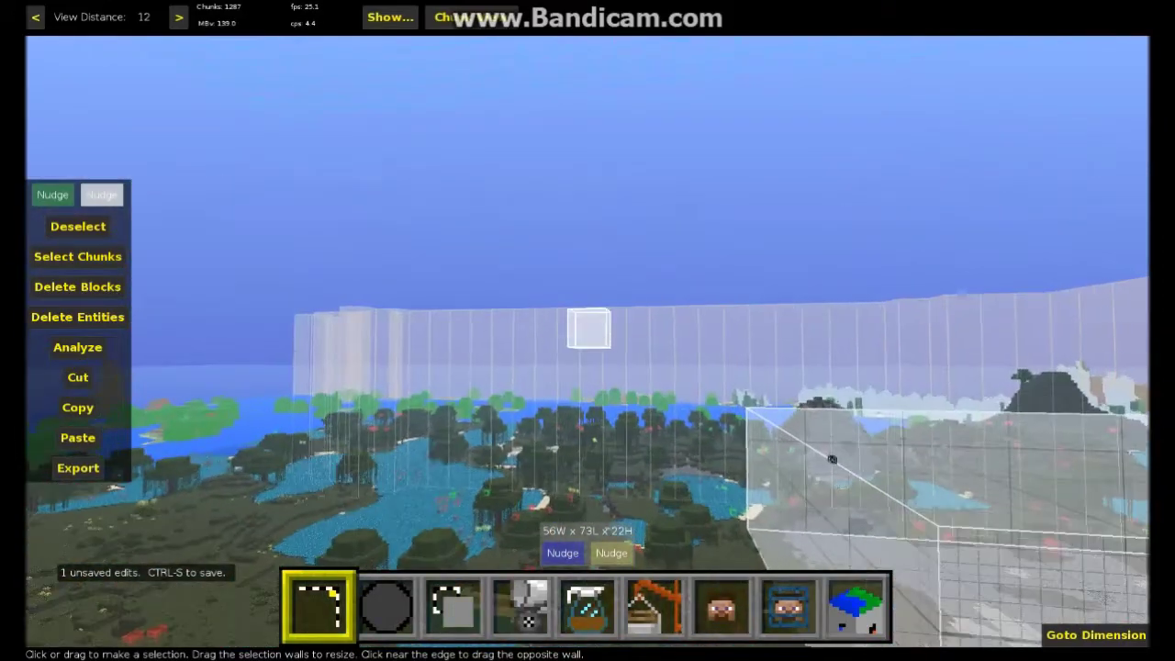
pyautogui.press('w')
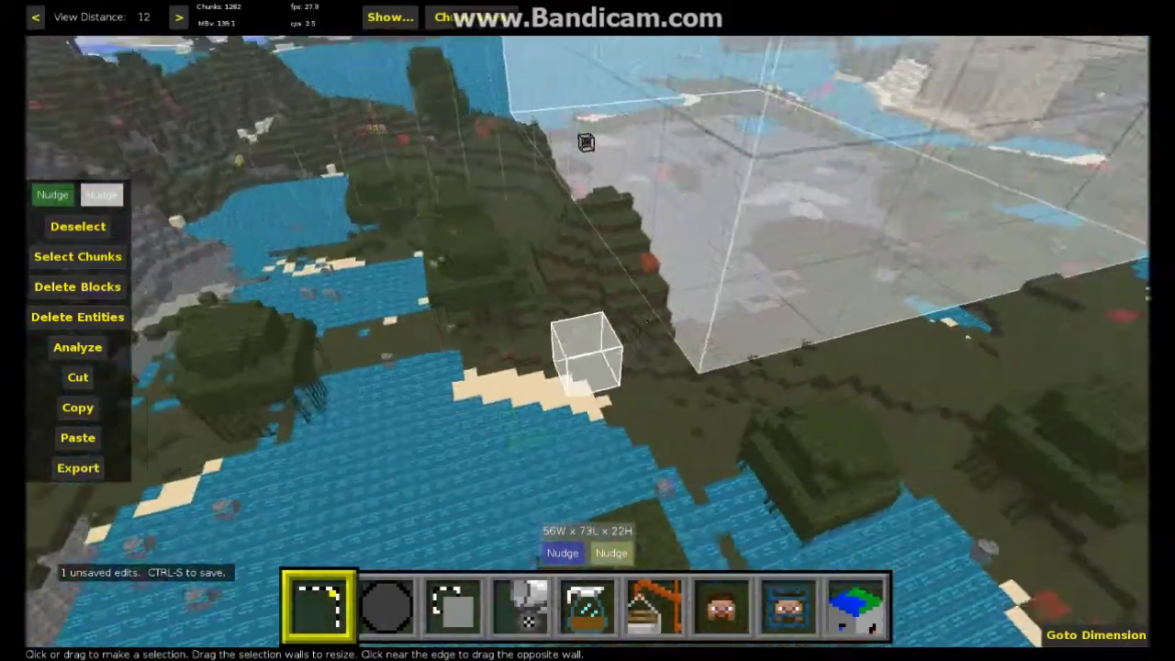
pyautogui.moveTo(586, 143); pyautogui.dragTo(466, 249, button='right')
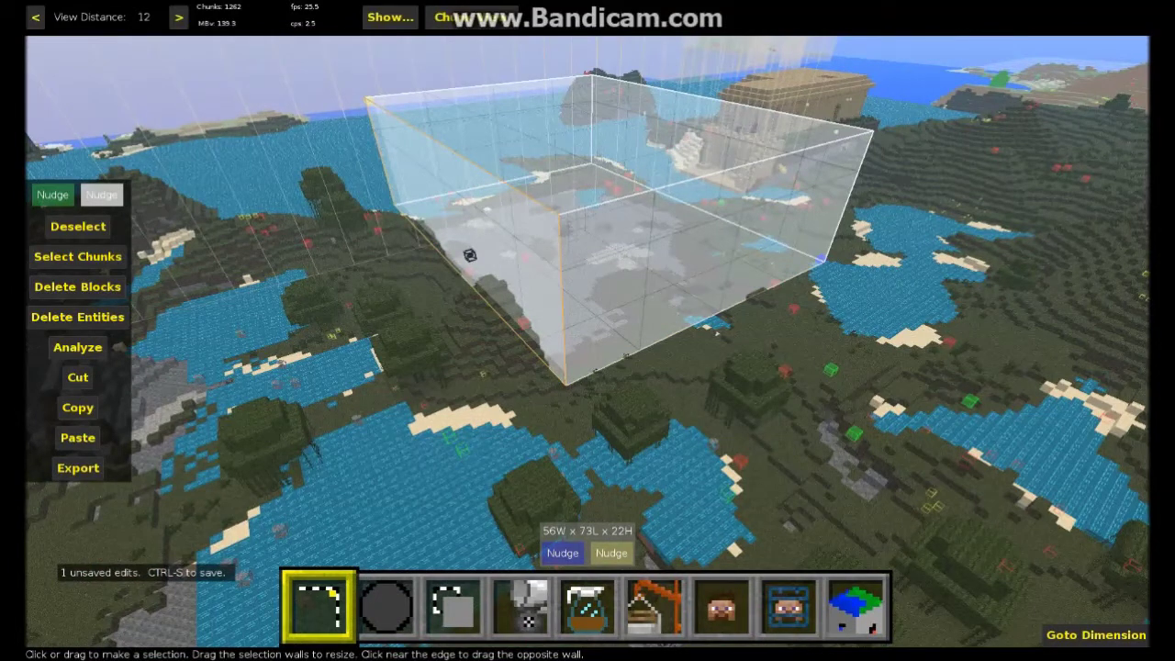
pyautogui.moveTo(470, 255)
pyautogui.mouseDown()
pyautogui.moveTo(317, 299)
pyautogui.moveTo(470, 255)
pyautogui.mouseUp()
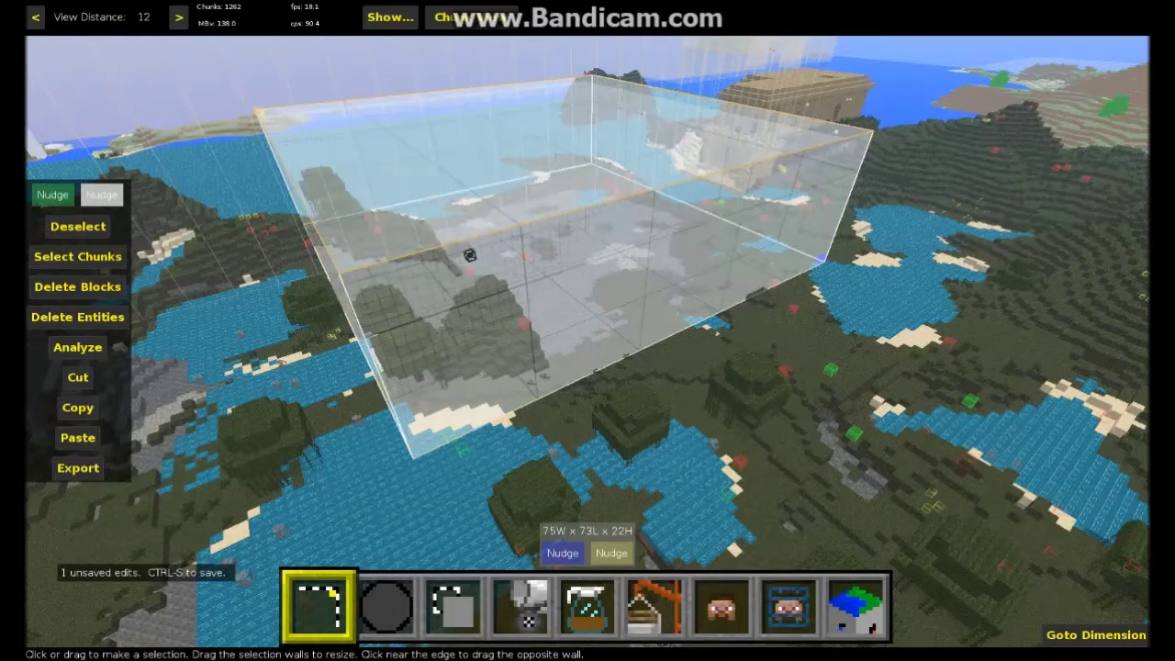
pyautogui.moveTo(470, 255); pyautogui.dragTo(470, 255)
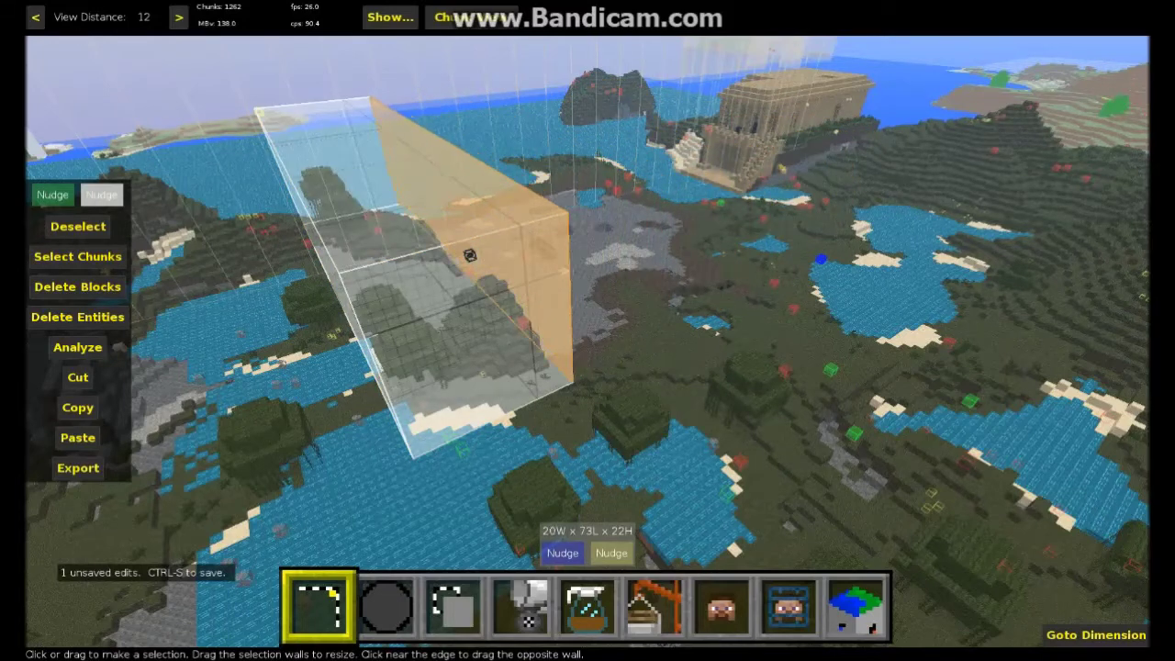
pyautogui.press('Delete')
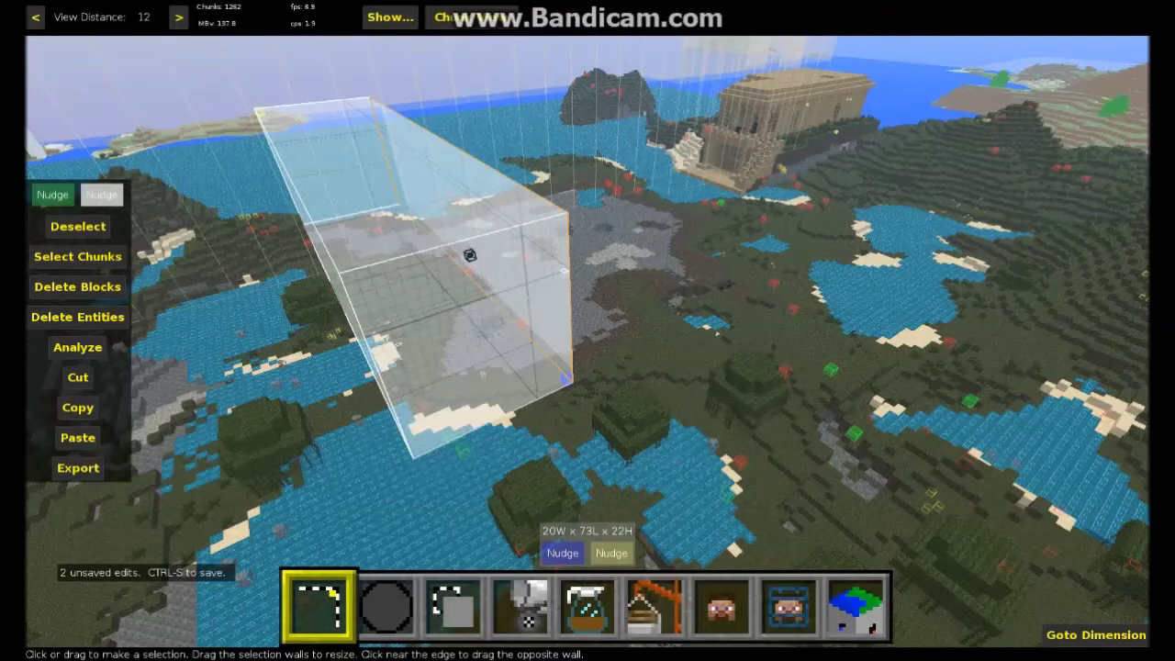
pyautogui.rightClick(655, 287)
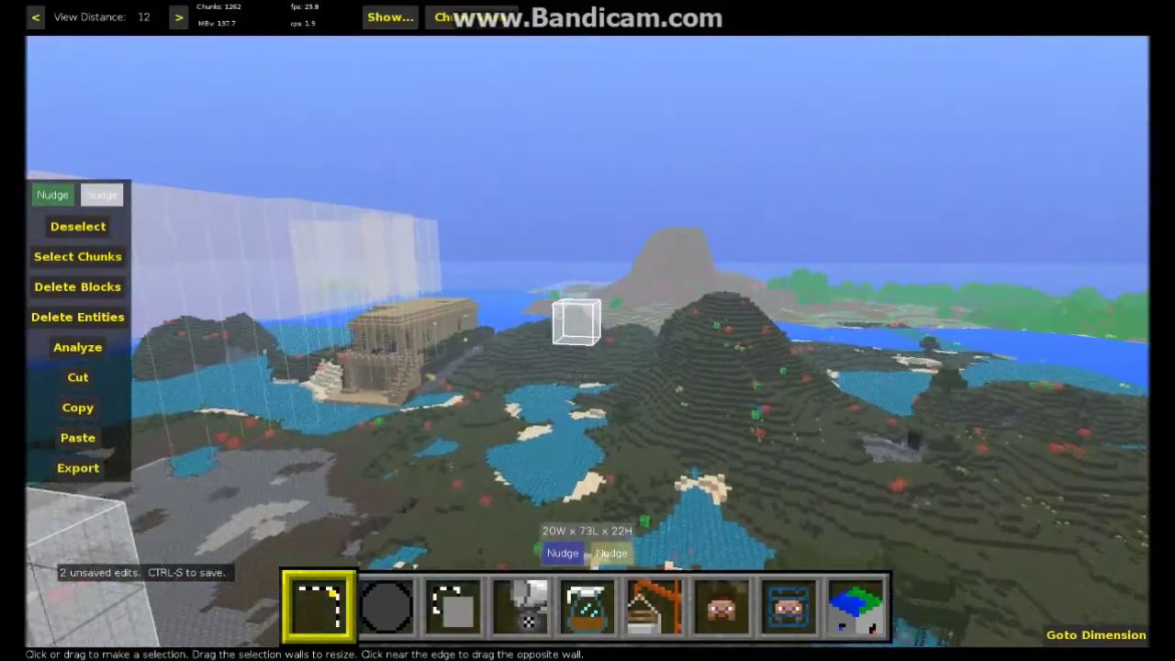
pyautogui.press('w')
pyautogui.moveTo(242, 443); pyautogui.dragTo(85, 156, button='right')
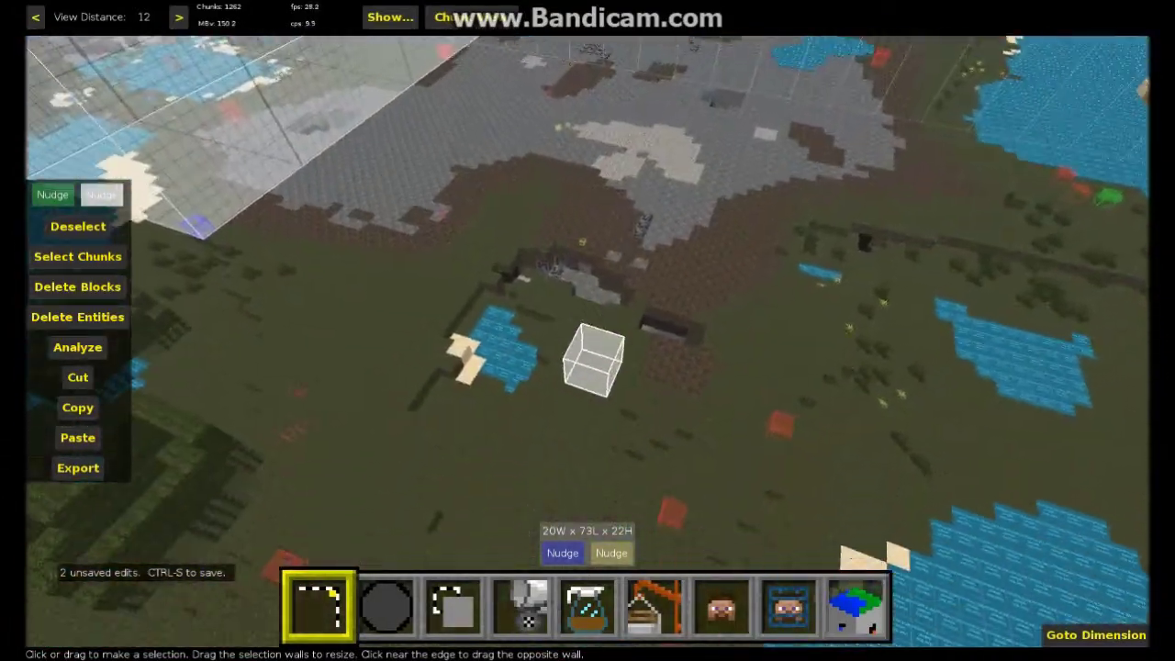
# Step: Start a new one-block-high selection on the grass beside the cleared area and widen it to 11 blocks
pyautogui.rightClick(726, 349)
pyautogui.rightClick(743, 432)
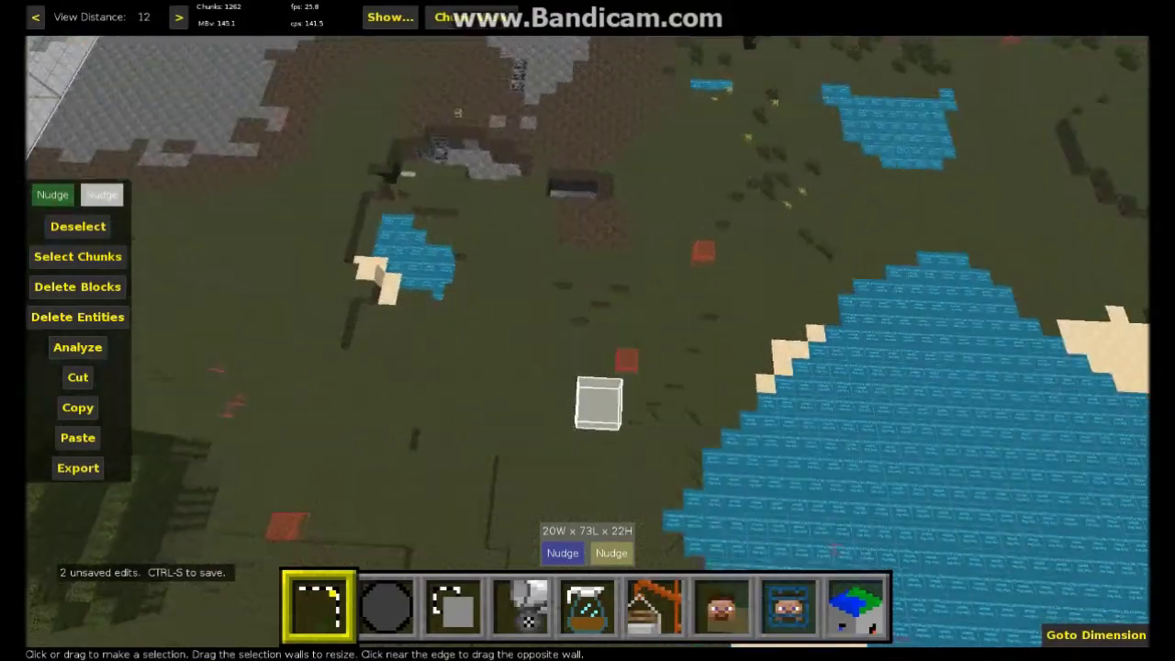
pyautogui.press('w')
pyautogui.rightClick(740, 395)
pyautogui.press('s')
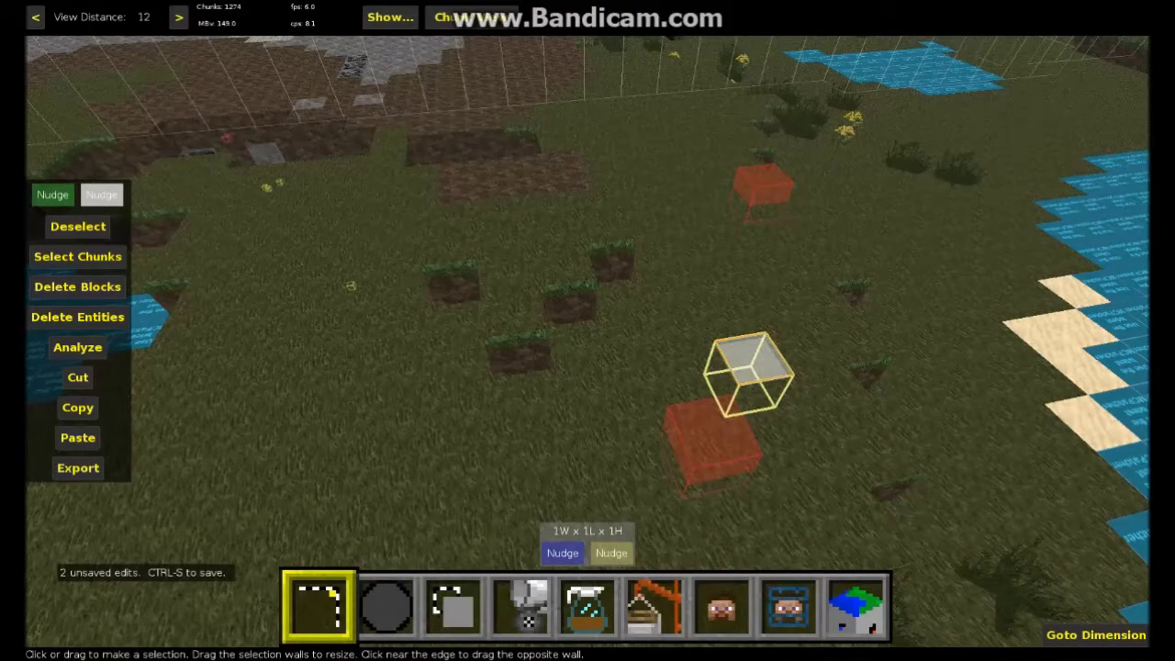
pyautogui.moveTo(698, 367); pyautogui.dragTo(97, 496)
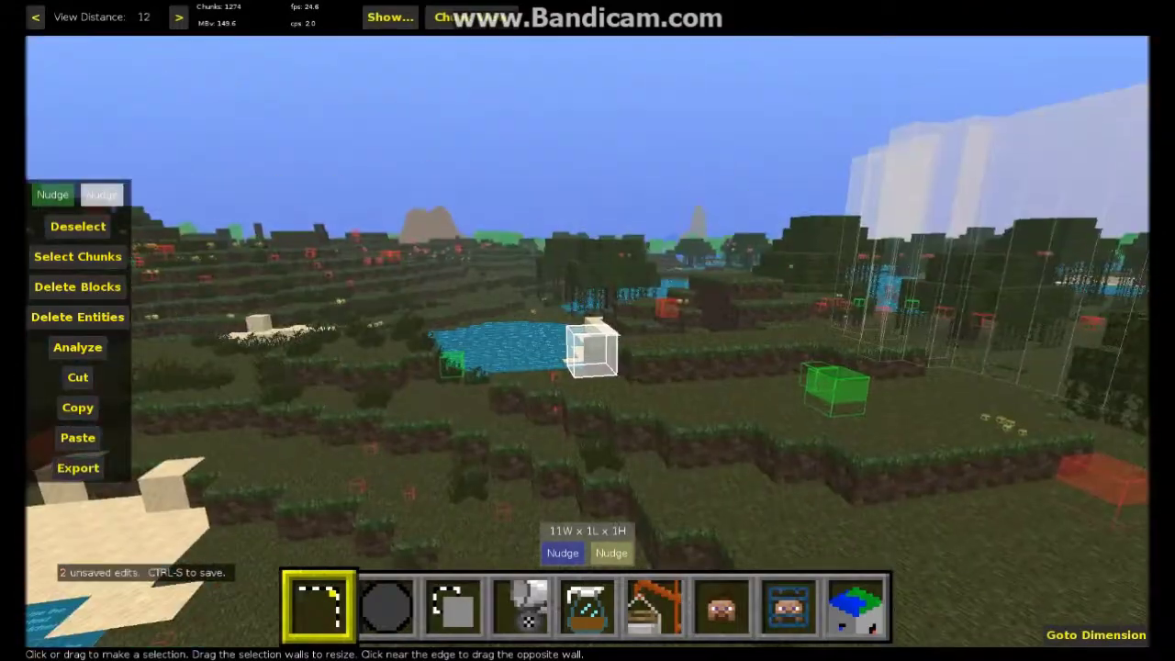
# Step: Enlarge the narrow strip selection to 11W x 8L x 3H
pyautogui.press('s')
pyautogui.press('s')
pyautogui.rightClick(588, 341)
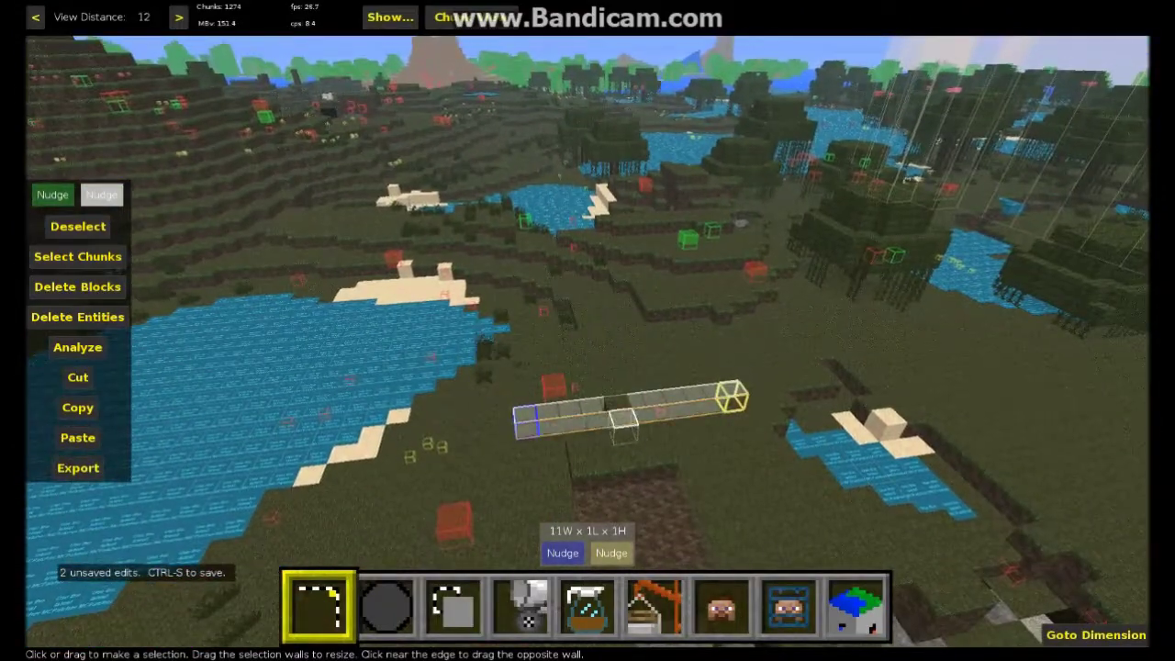
pyautogui.moveTo(639, 423); pyautogui.dragTo(681, 541)
pyautogui.moveTo(677, 449); pyautogui.dragTo(679, 407)
pyautogui.rightClick(681, 407)
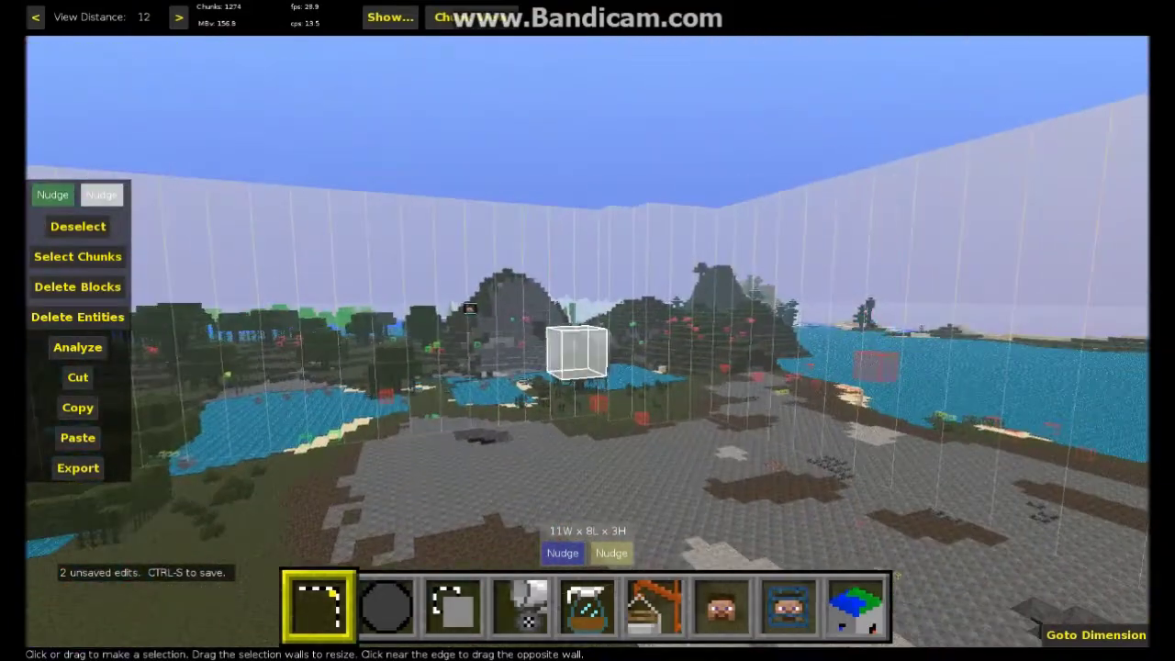
# Step: Stretch the selection over the exposed stone of the cleared area to 55W x 34L
pyautogui.press('d')
pyautogui.press('s')
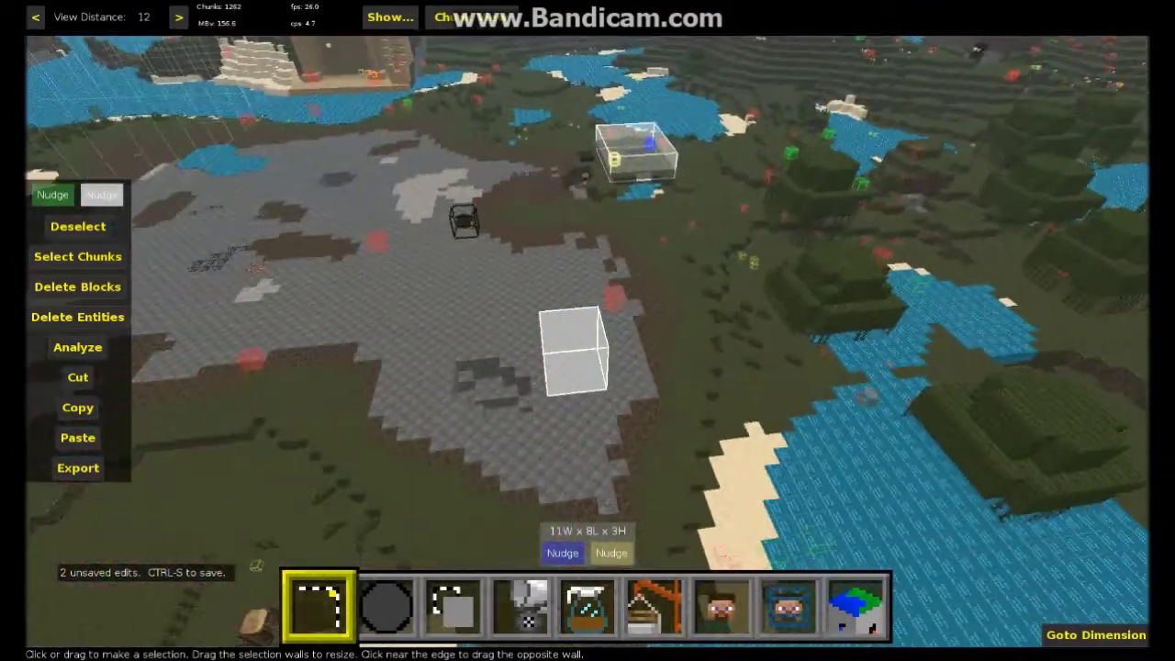
pyautogui.rightClick(587, 341)
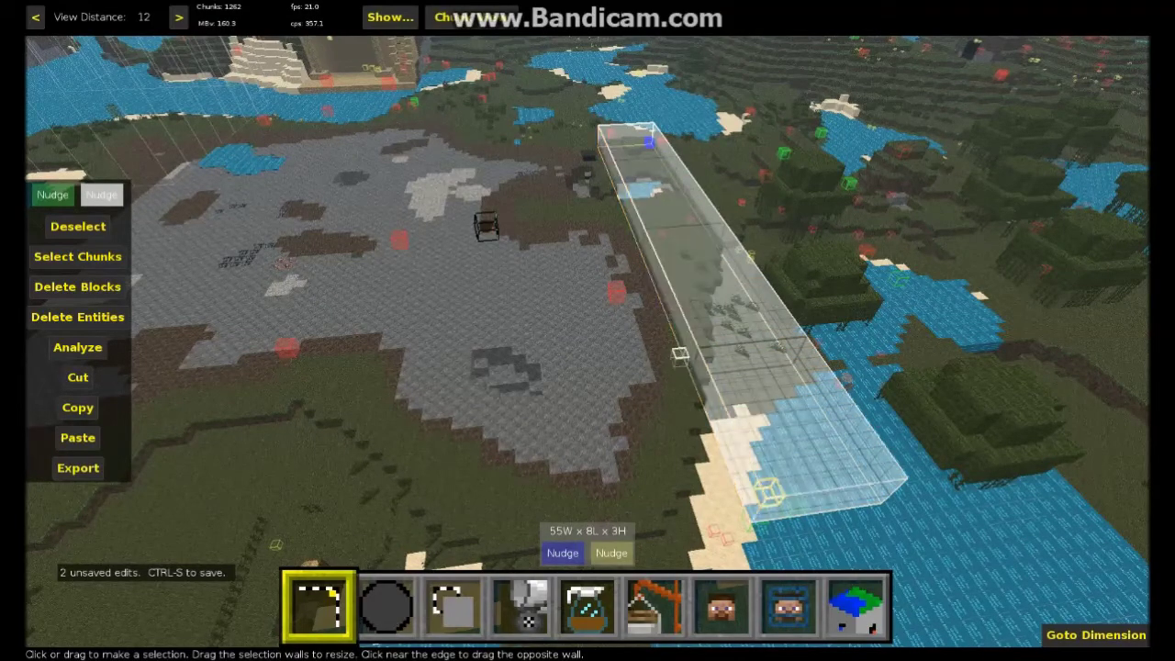
pyautogui.moveTo(687, 341); pyautogui.dragTo(35, 588)
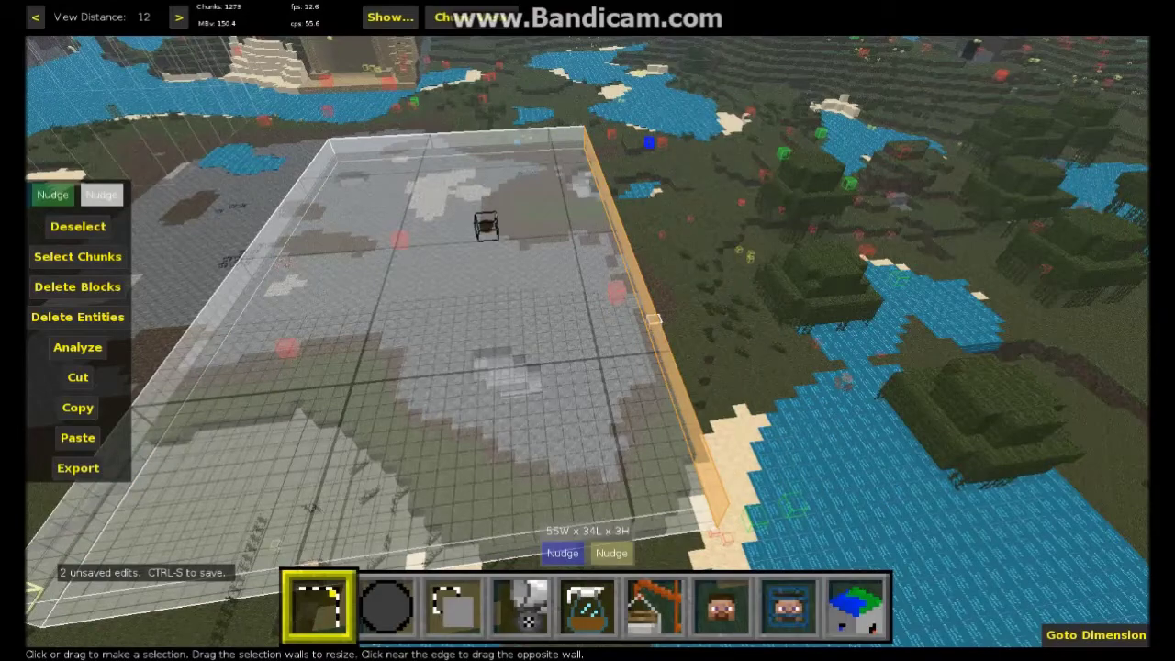
# Step: Extend the selection over the remaining exposed stone and the small pond to 65W x 54L
pyautogui.rightClick(653, 319)
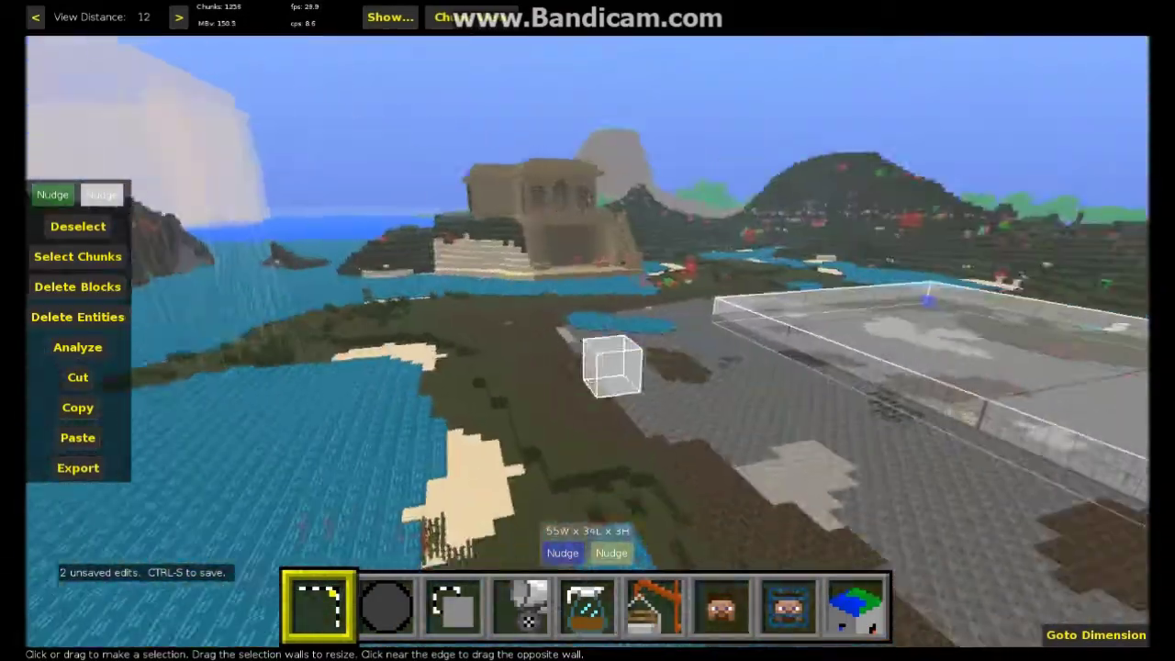
pyautogui.press('s')
pyautogui.rightClick(588, 347)
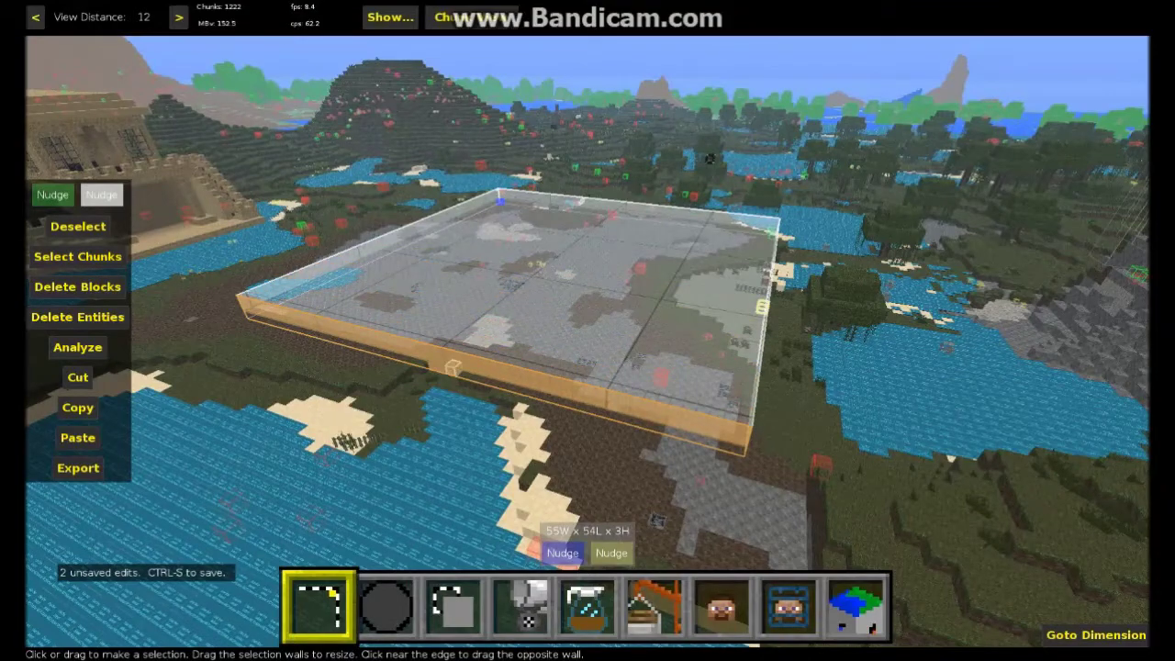
pyautogui.rightClick(477, 323)
pyautogui.press('w')
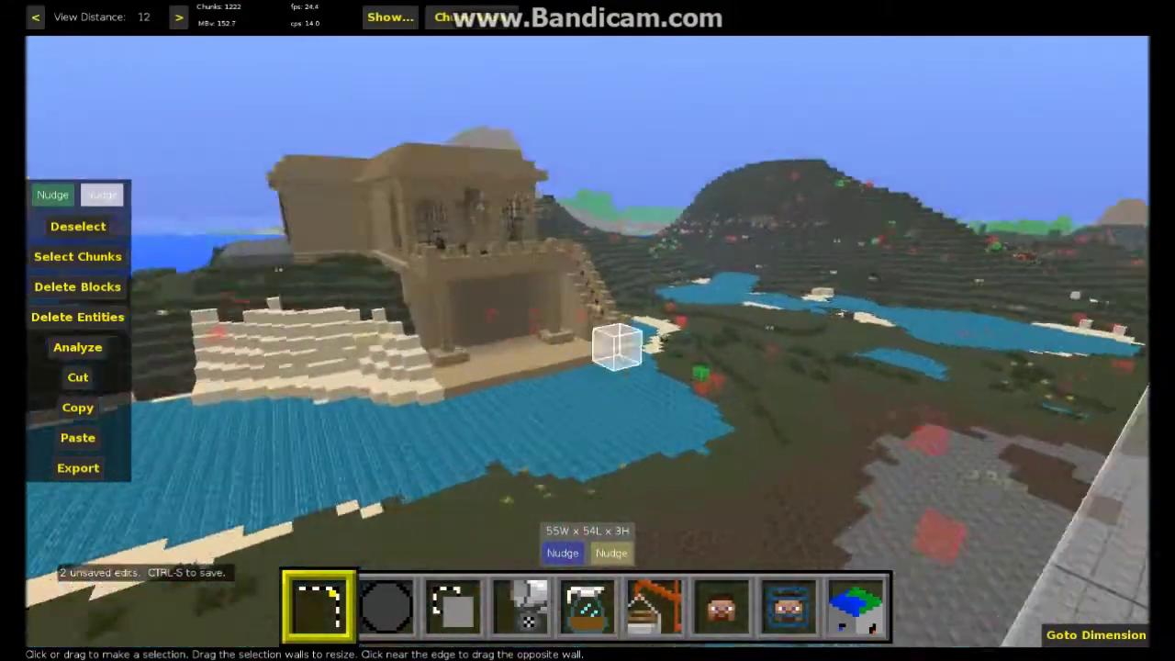
pyautogui.press('s')
pyautogui.rightClick(488, 273)
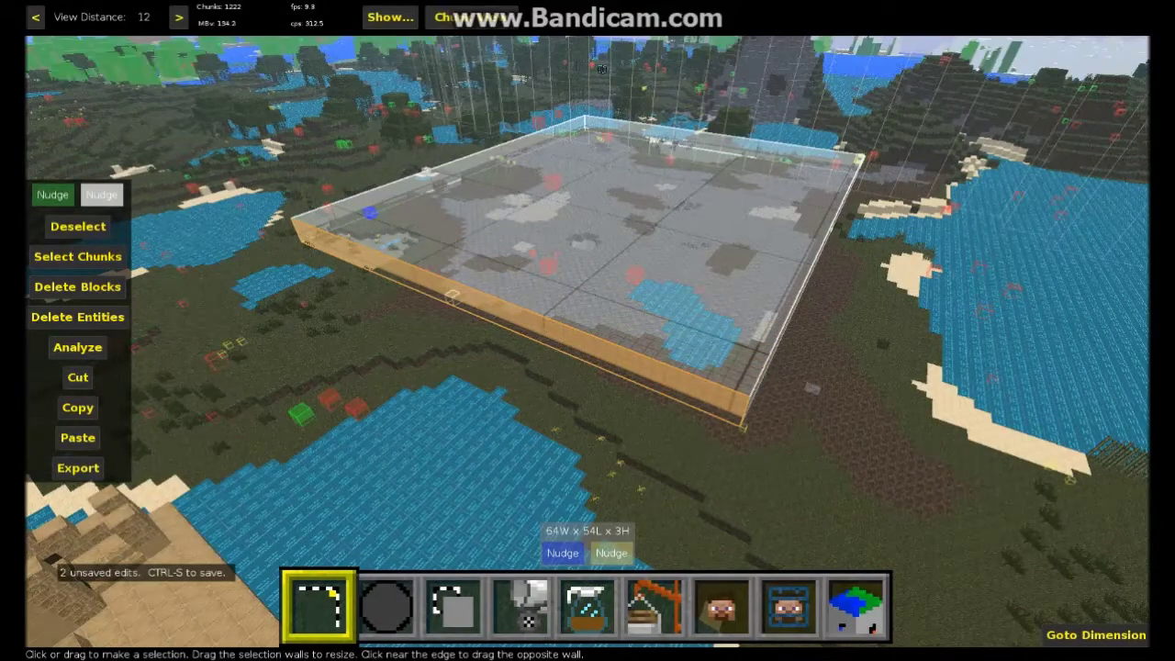
pyautogui.rightClick(449, 294)
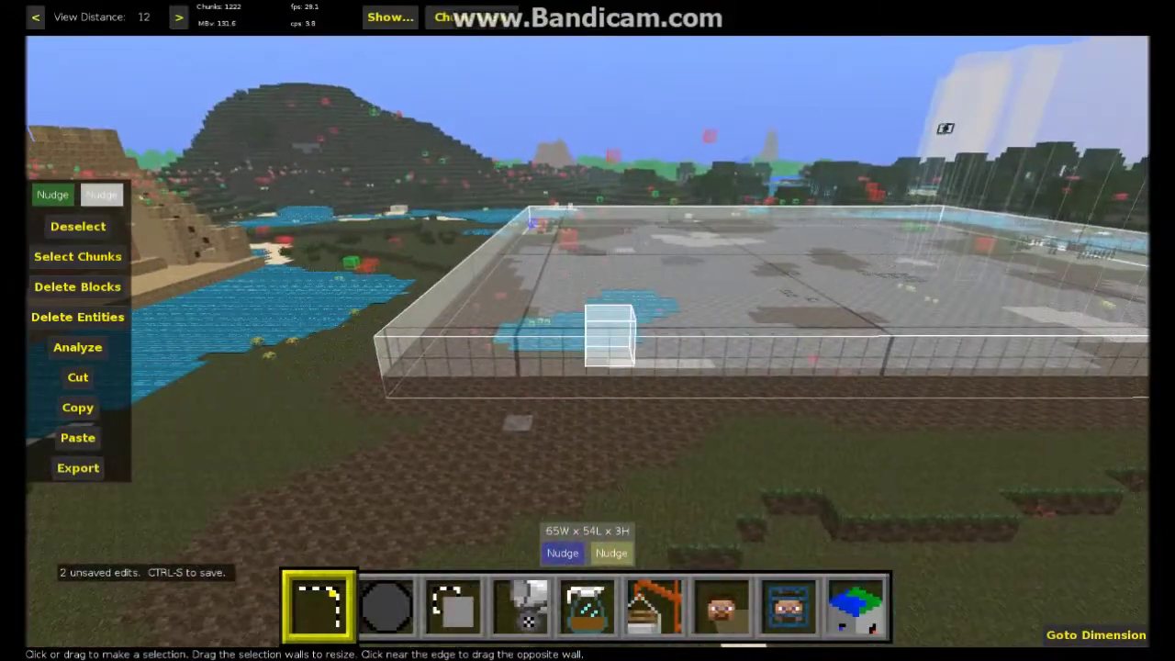
# Step: Reduce the selection's height to a single block layer
pyautogui.press('w')
pyautogui.moveTo(831, 231); pyautogui.dragTo(828, 263)
pyautogui.rightClick(823, 268)
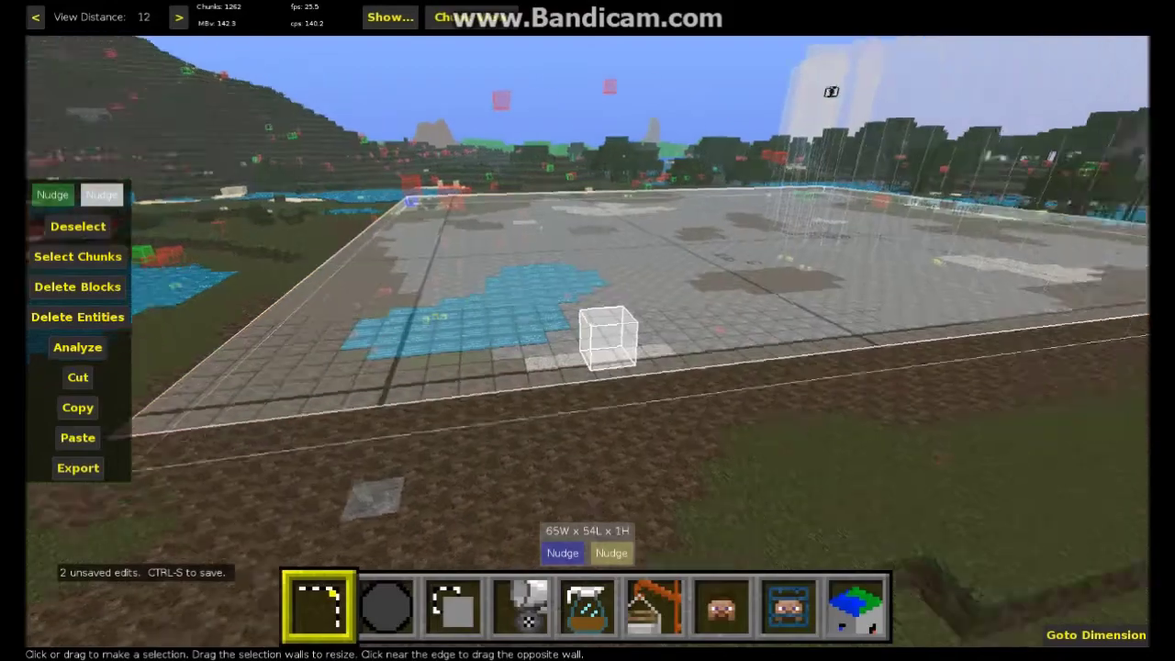
pyautogui.press('w')
pyautogui.press('s')
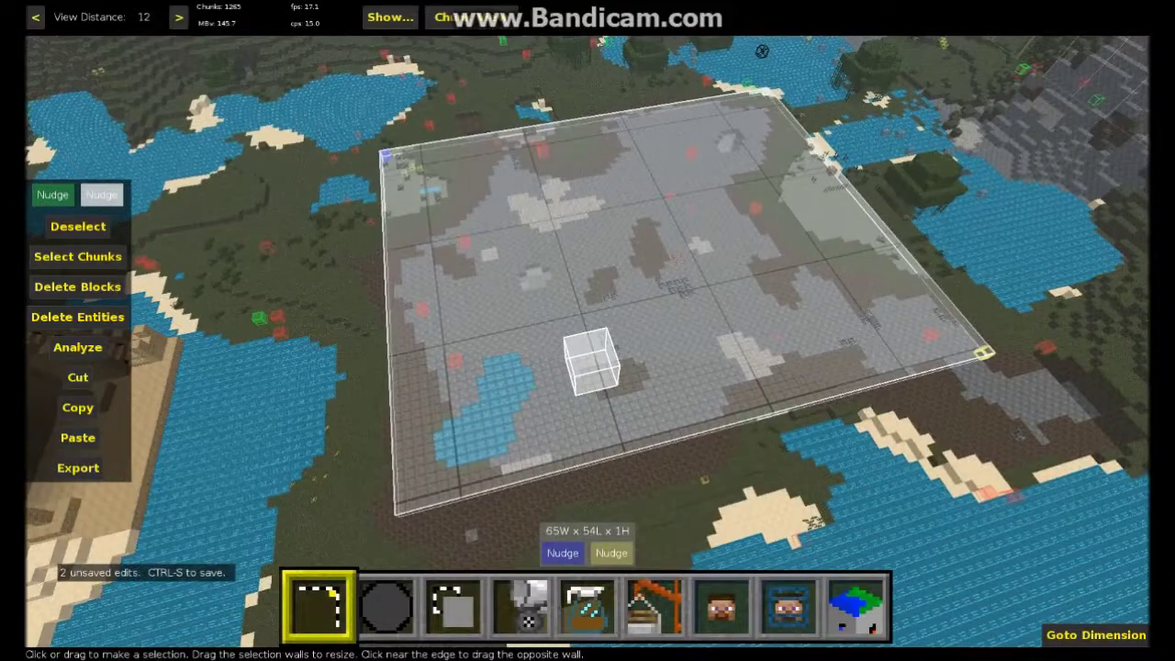
# Step: Fill the 65W x 54L x 1H selection with Grass blocks using Fill and Replace
pyautogui.rightClick(841, 329)
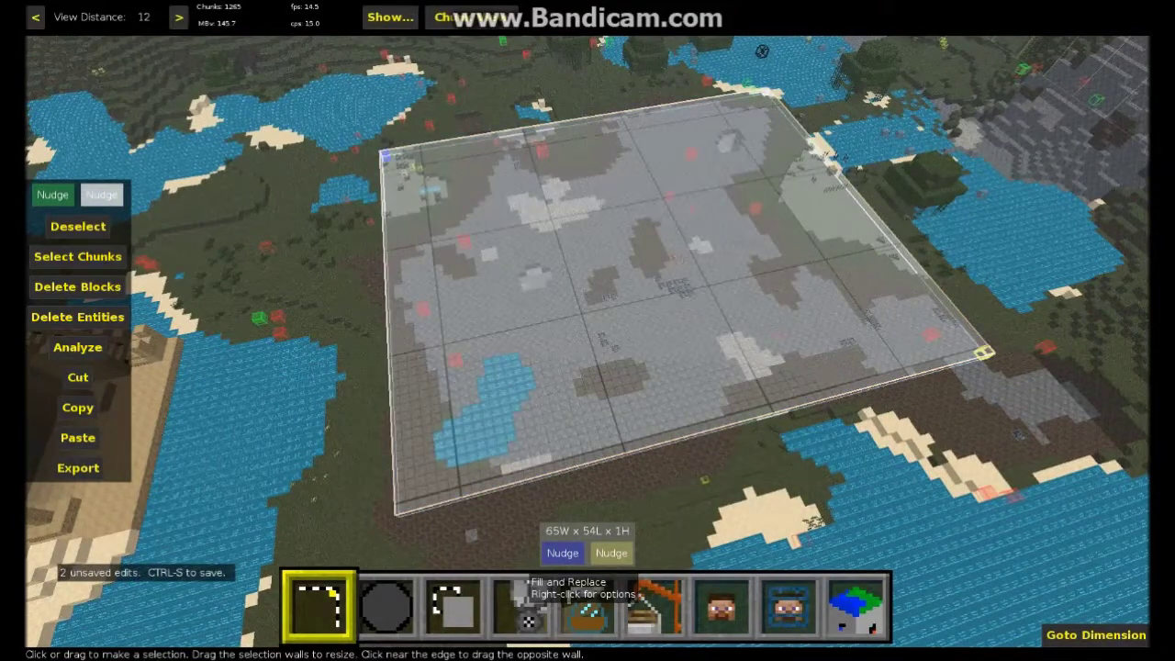
pyautogui.click(522, 604)
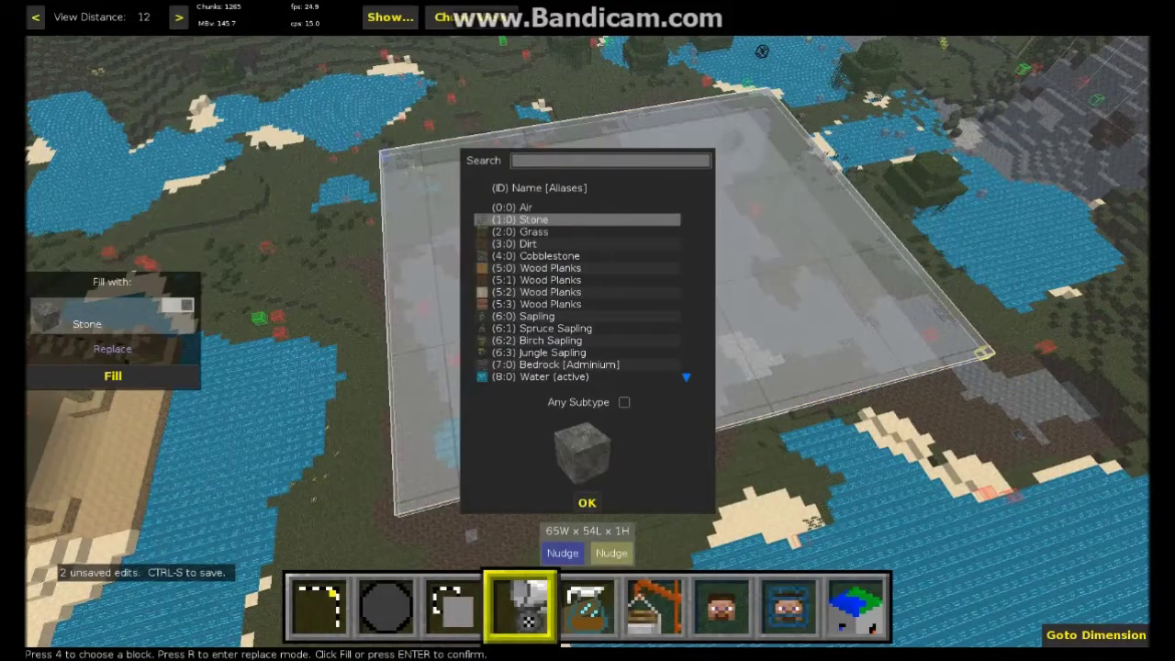
pyautogui.click(551, 233)
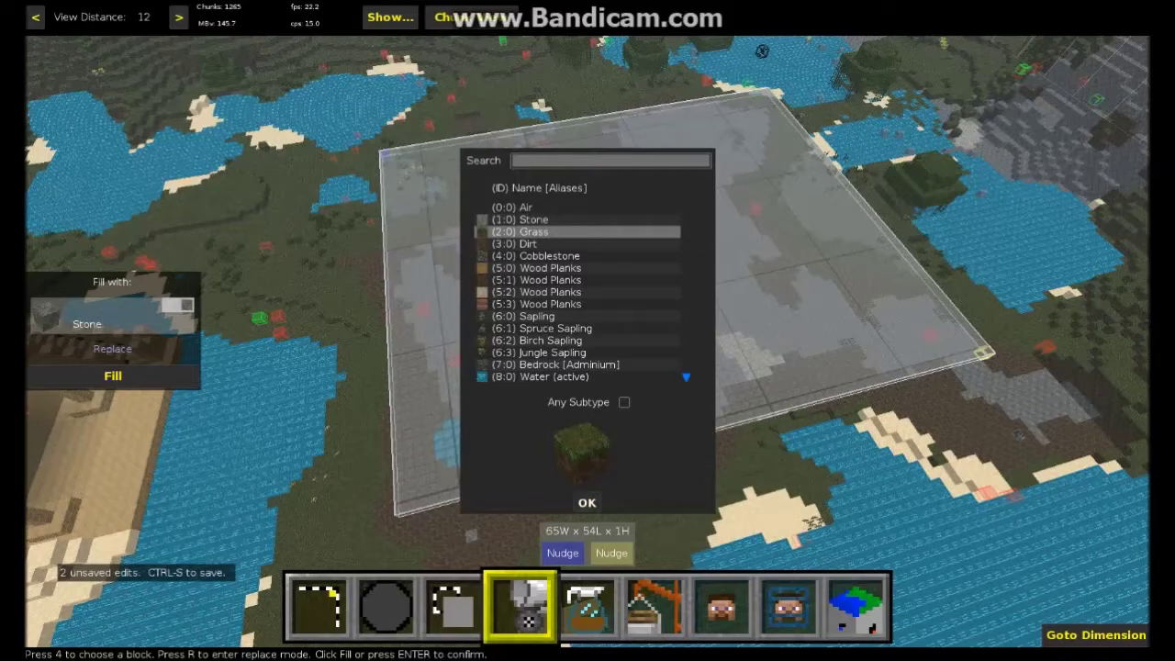
pyautogui.click(586, 502)
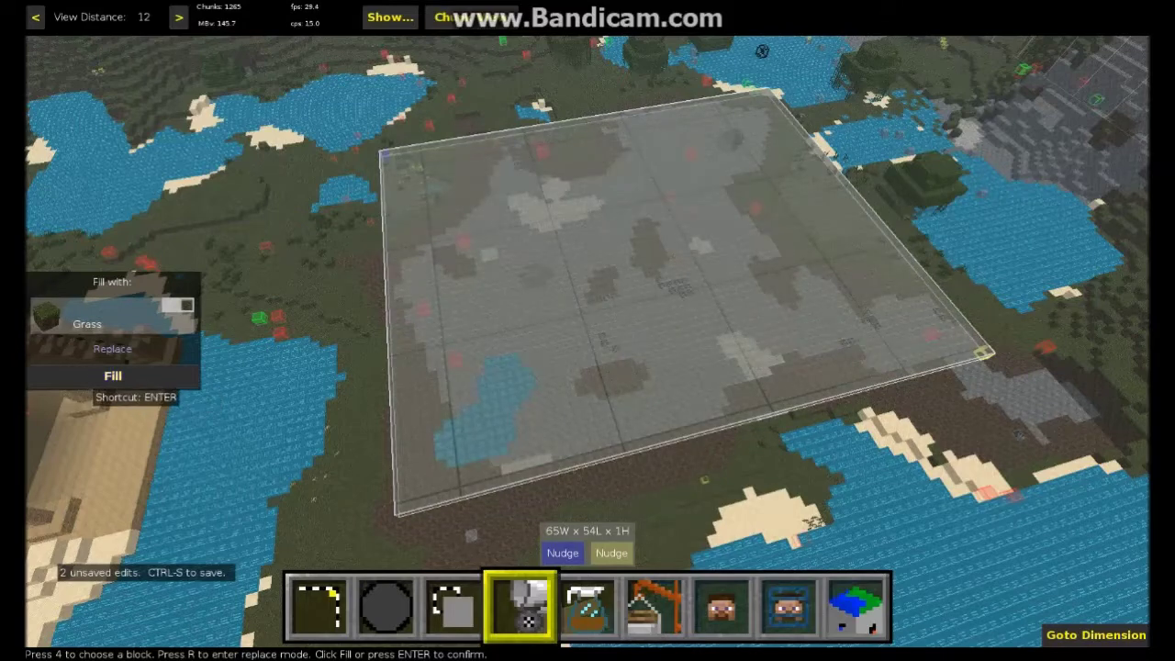
pyautogui.click(112, 376)
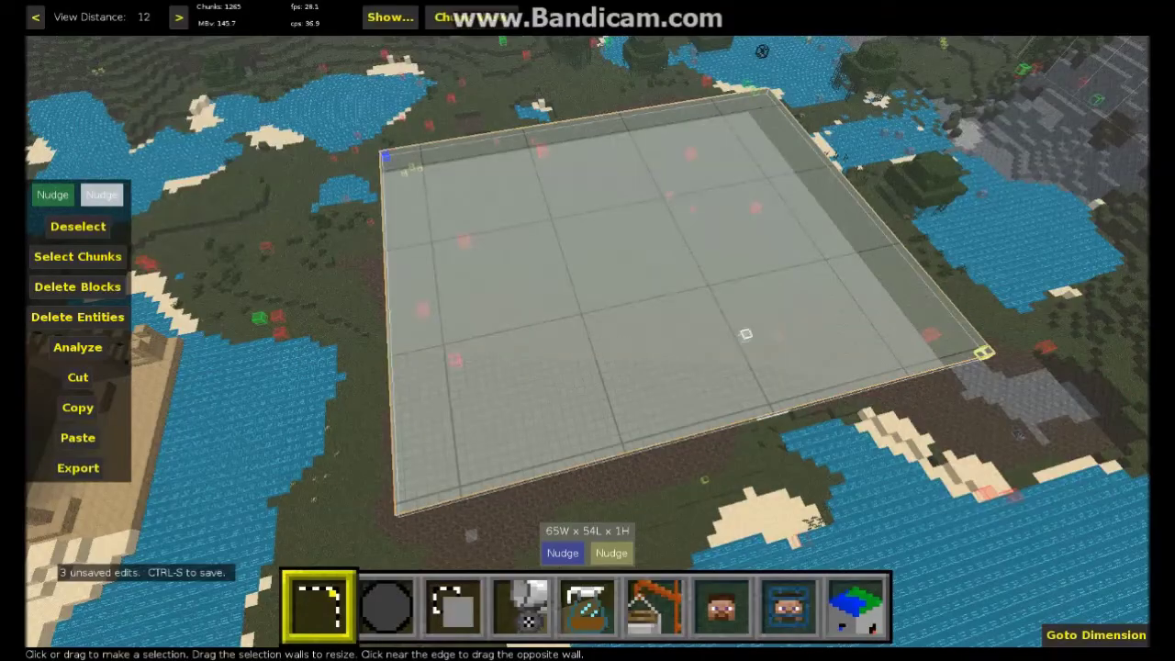
# Step: Deselect the grass-filled area
pyautogui.press('Escape')
pyautogui.hotkey('ctrl', 'd')
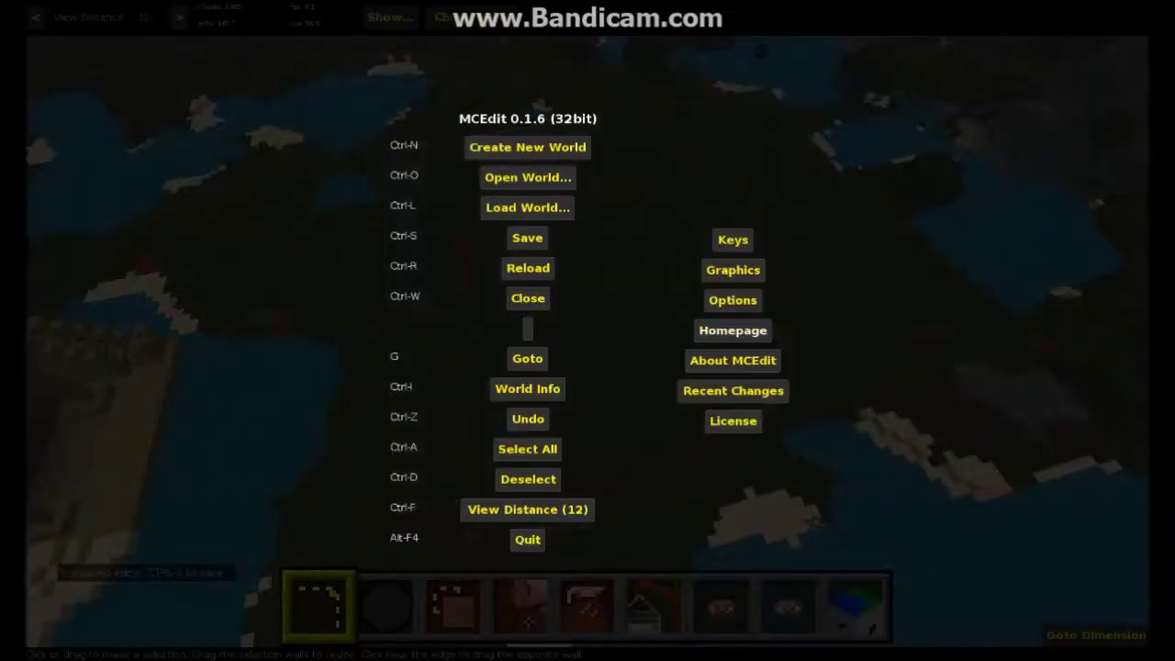
pyautogui.press('Escape')
# Step: Inspect the newly grassed area and its edges from ground level and from above
pyautogui.rightClick(758, 278)
pyautogui.press('w')
pyautogui.press('w')
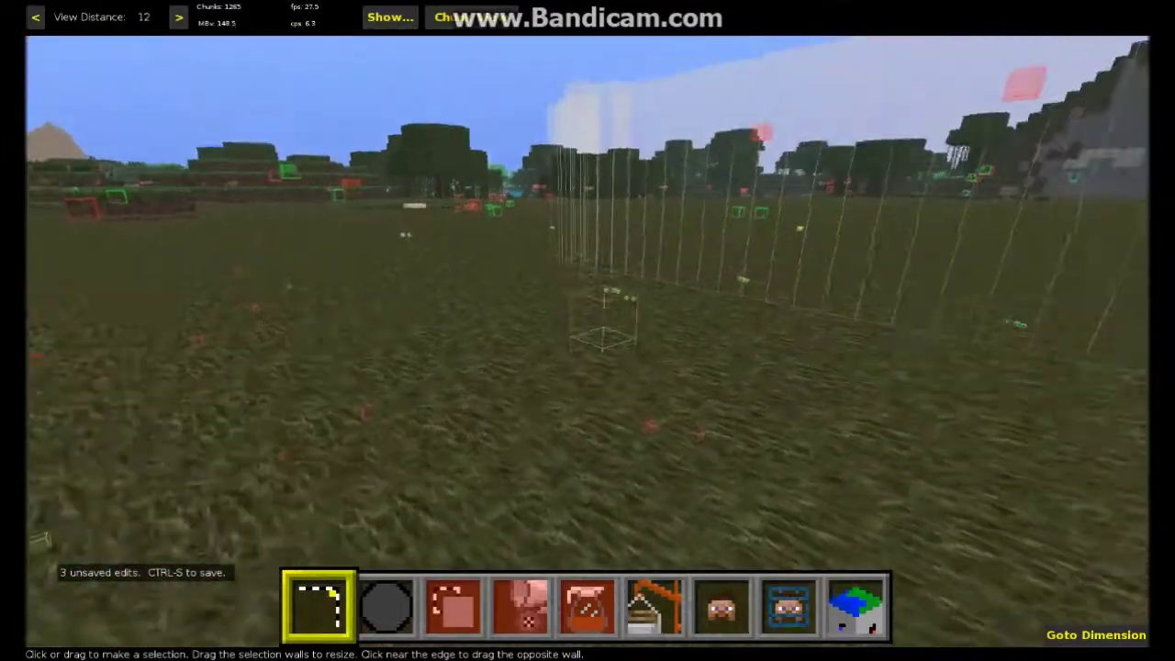
pyautogui.press('s')
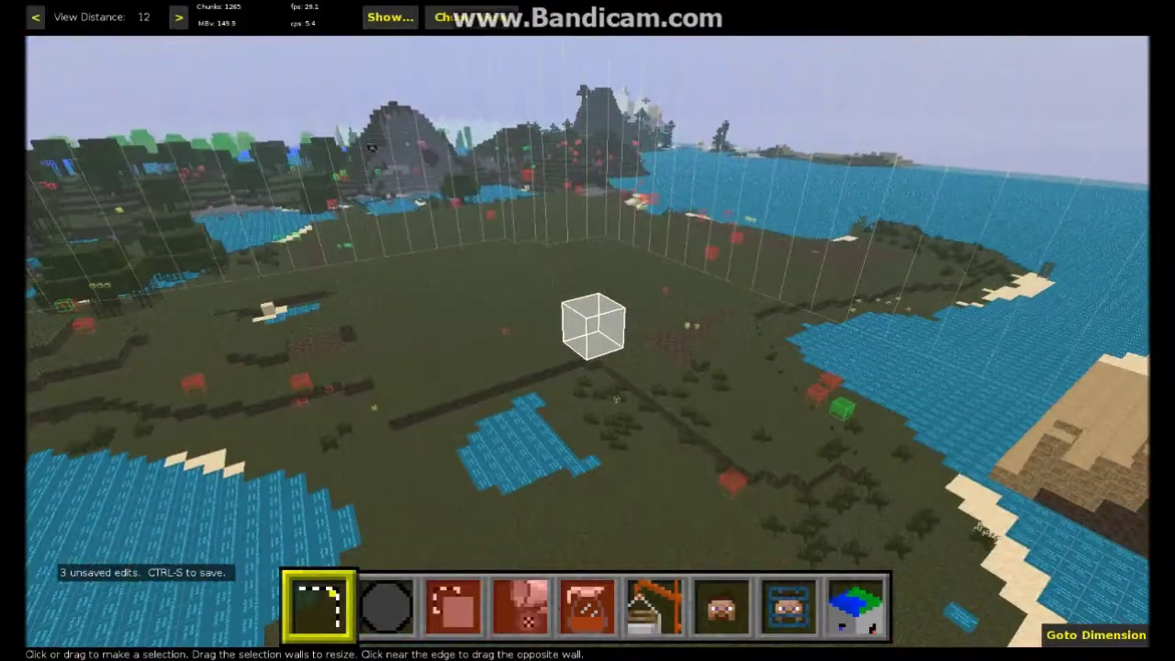
pyautogui.press('i')
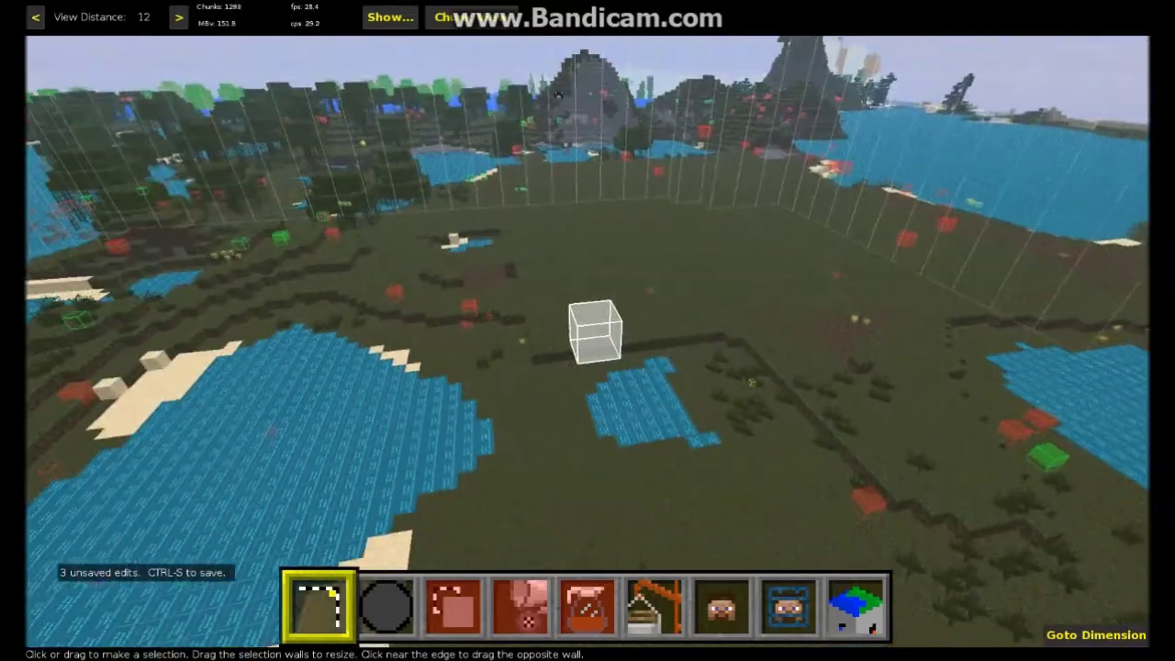
pyautogui.press('i')
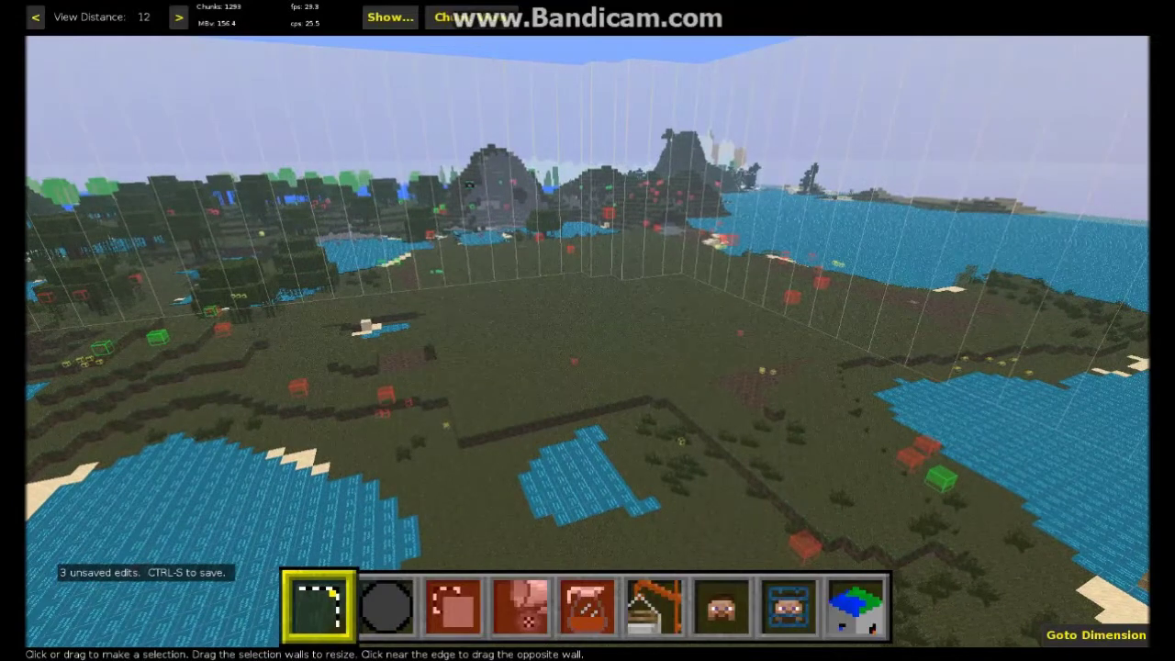